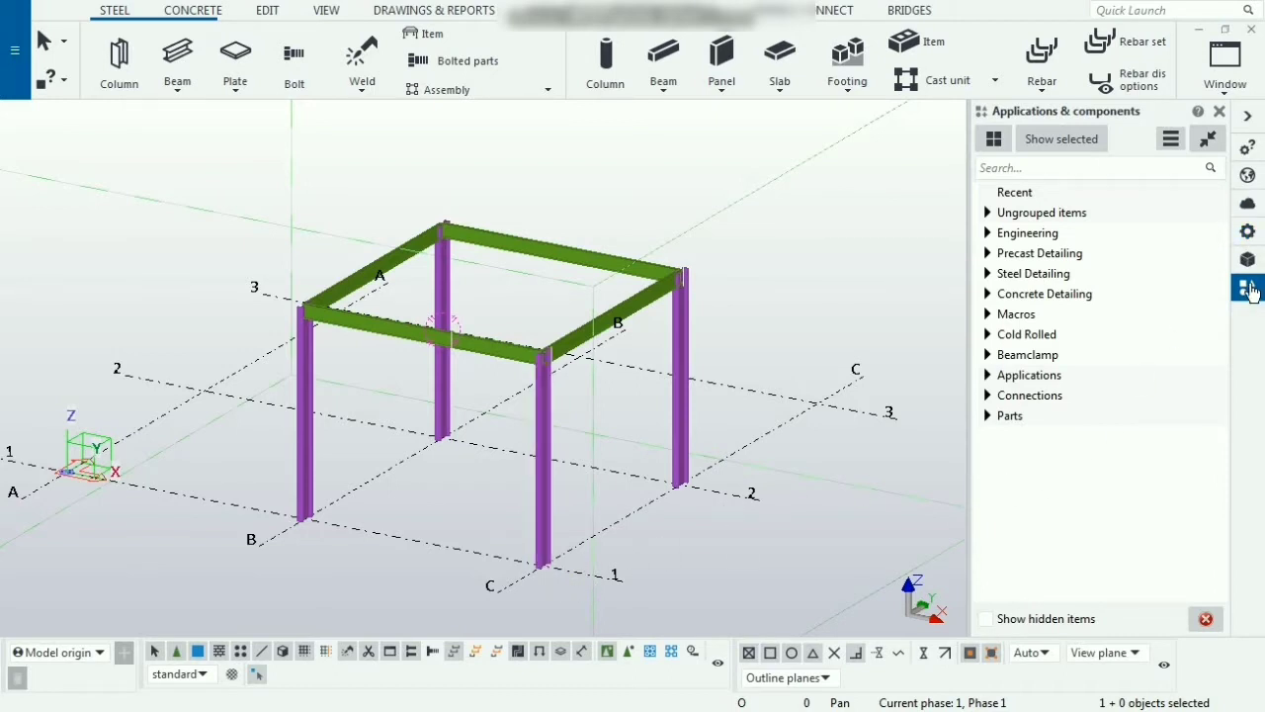
Search the components for 1042 and add Base plate (1042) to the bottom of the column at grid C-1.
left_click(1075, 166)
type("1")
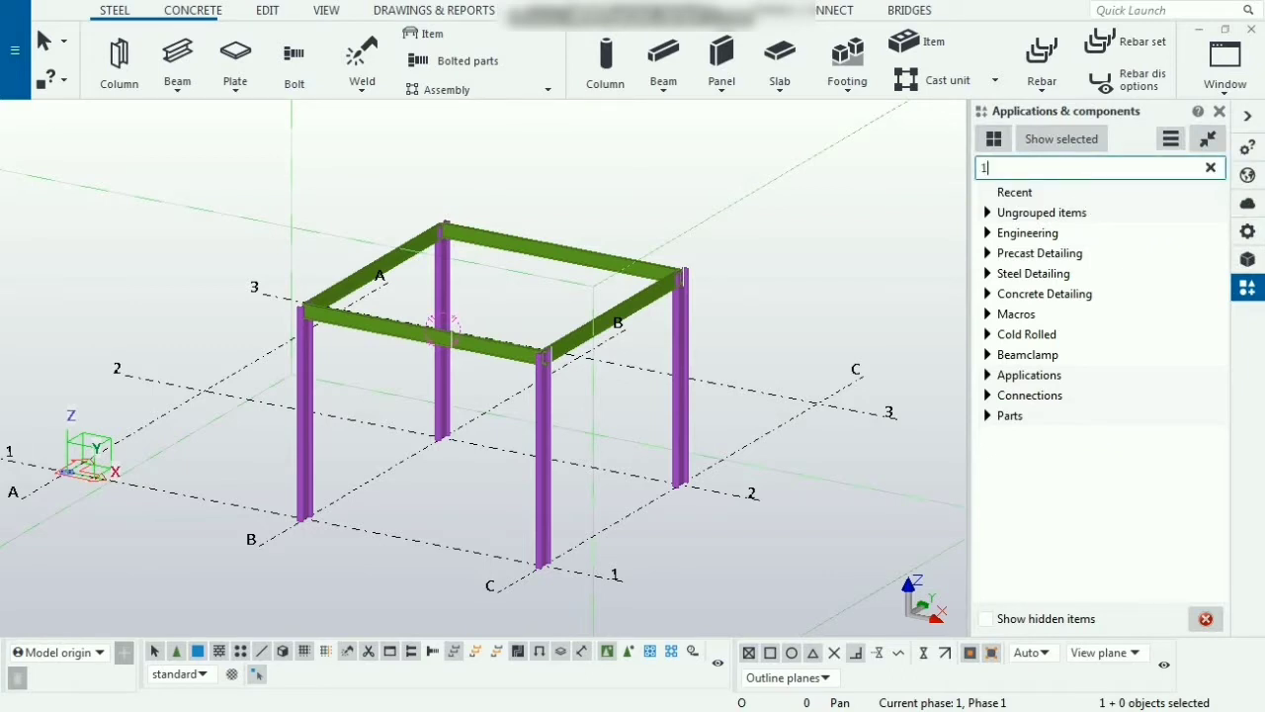
type("042")
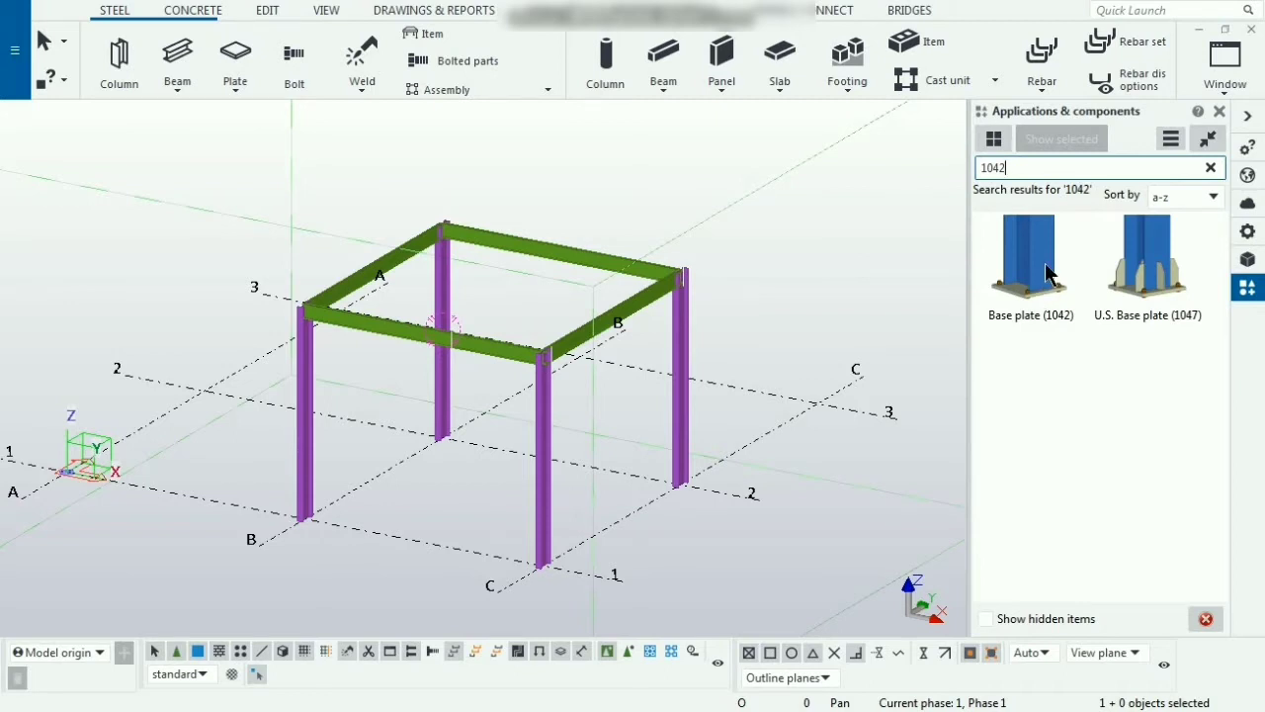
left_click(1044, 264)
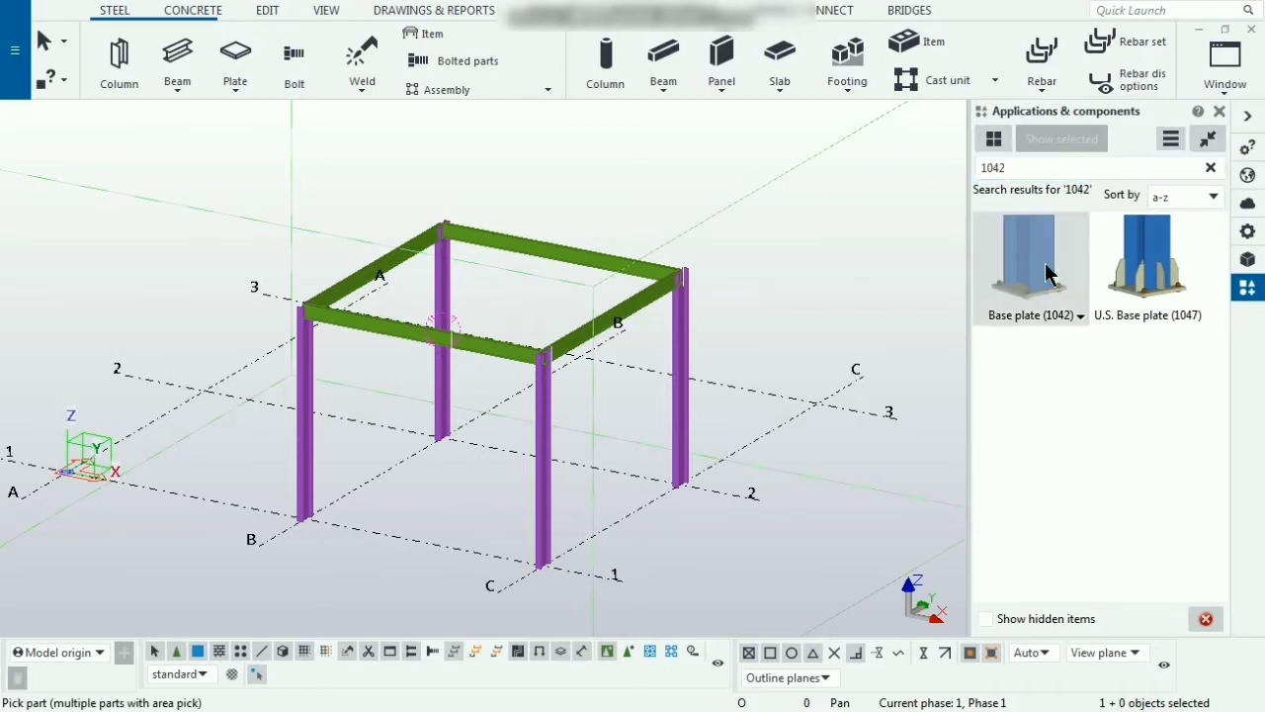
left_click(544, 540)
scroll(540, 577, "up", 4)
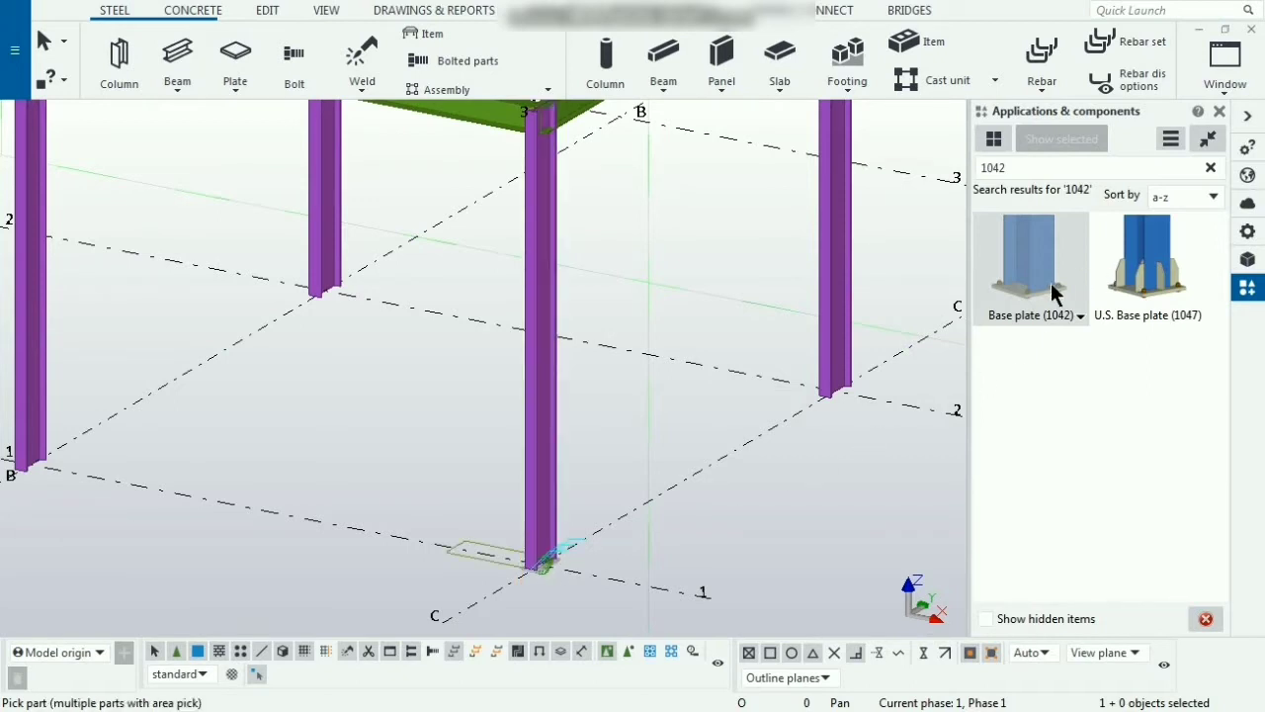
Add Base plate (1042) to the bottoms of the columns at grids C-2, B-2 and B-1, and redraw the view.
left_click(837, 358)
left_click(835, 392)
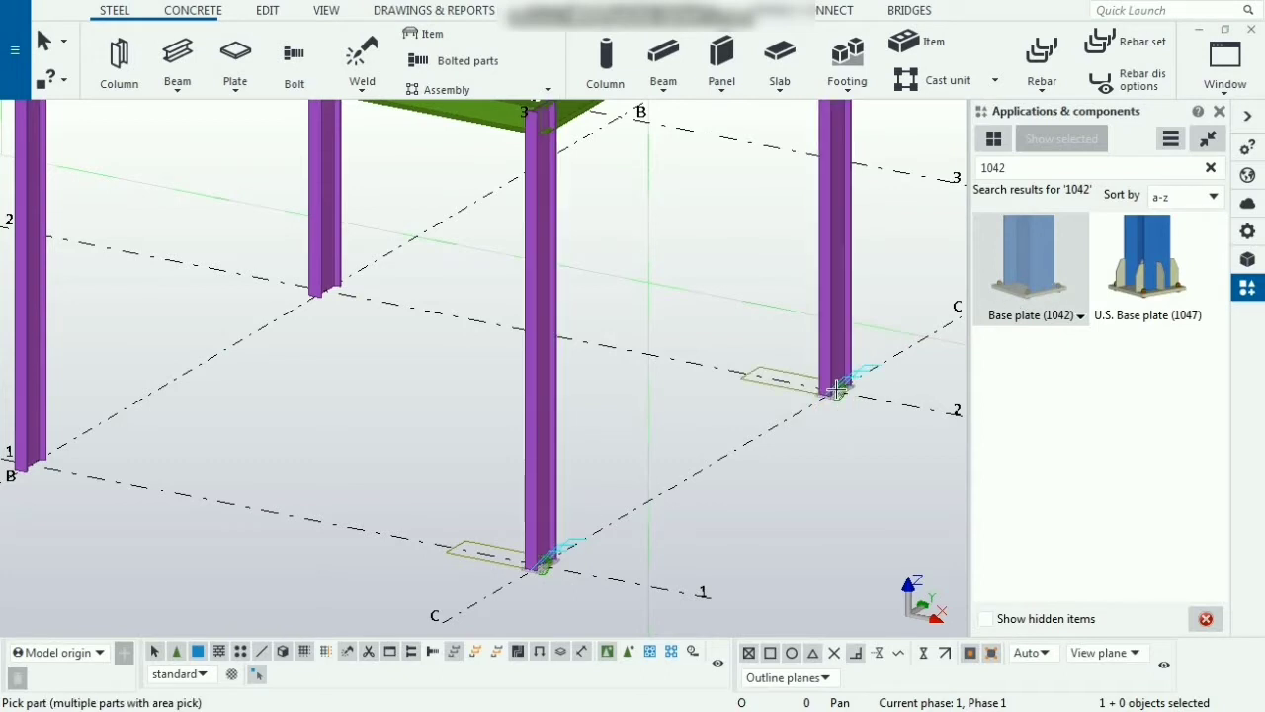
left_click(319, 234)
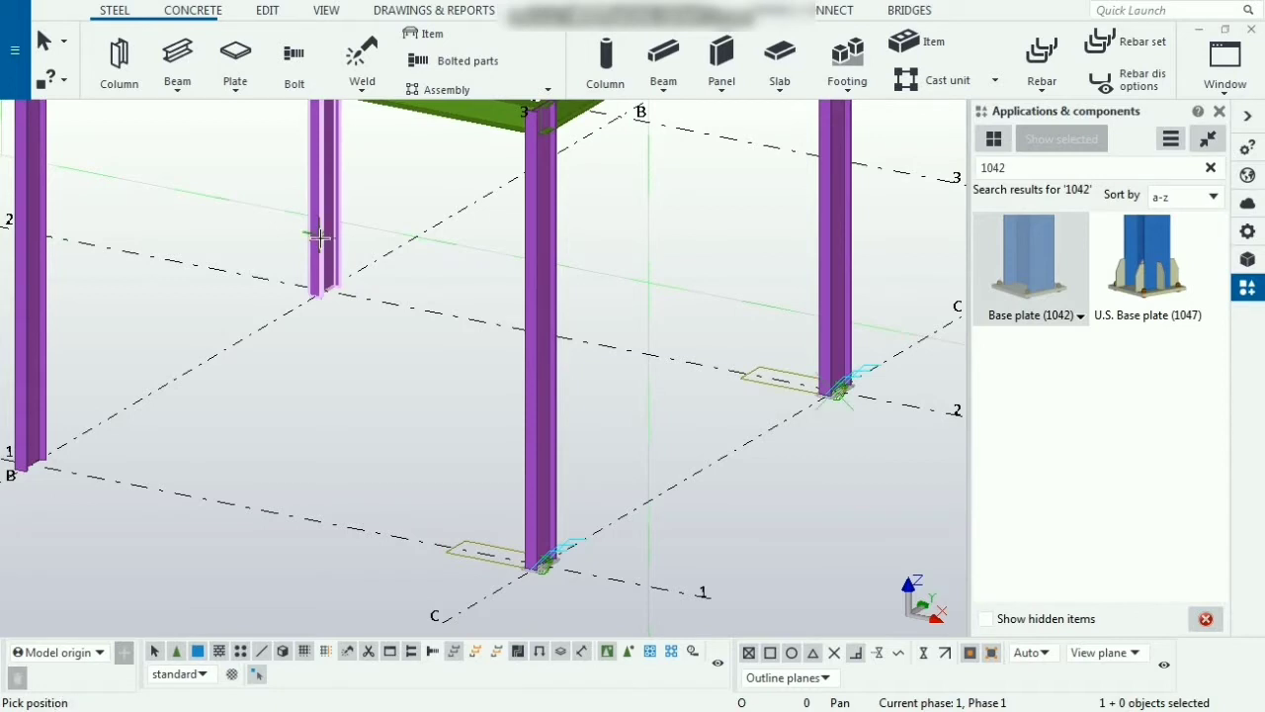
left_click(328, 300)
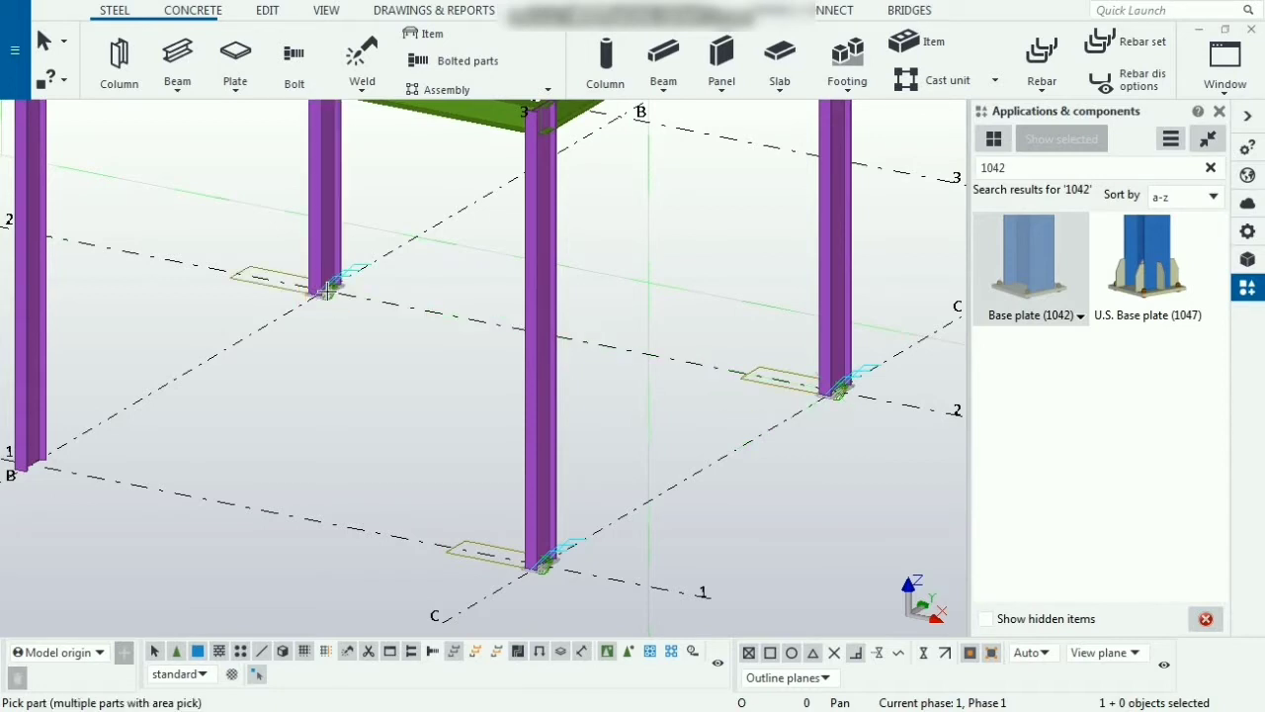
middle_click_drag(305, 367, 387, 376)
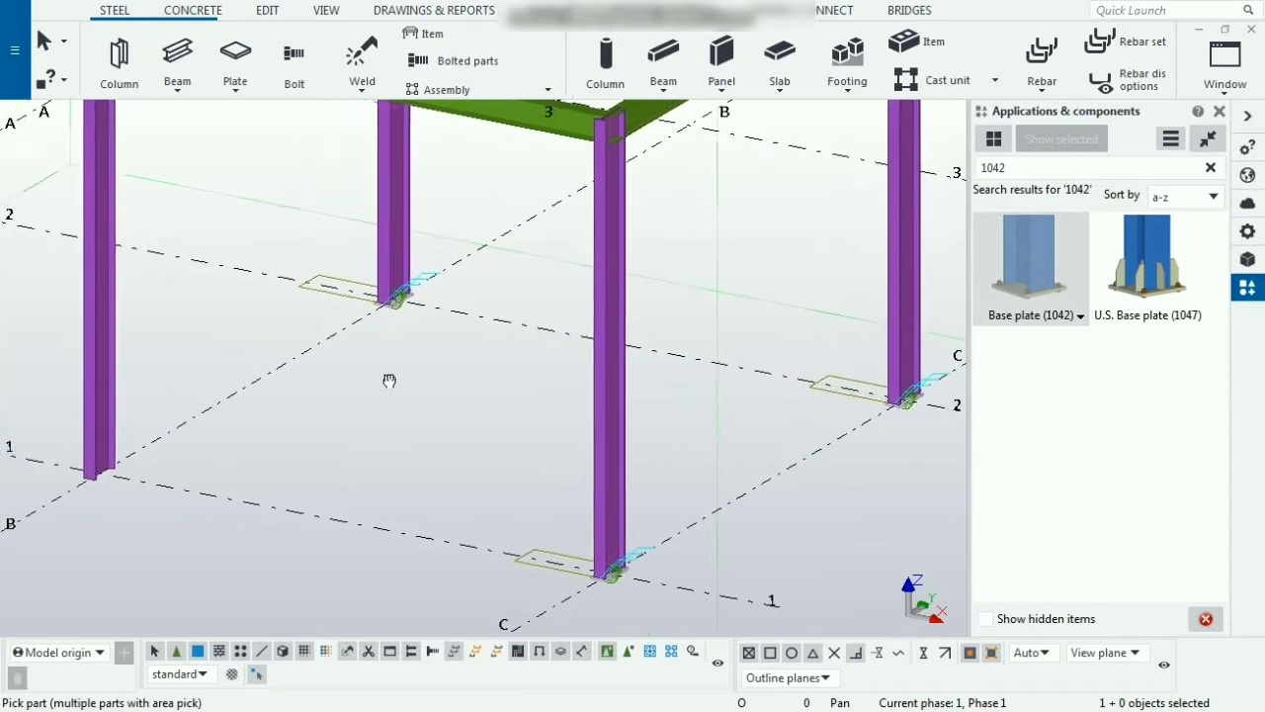
left_click(107, 420)
left_click(105, 470)
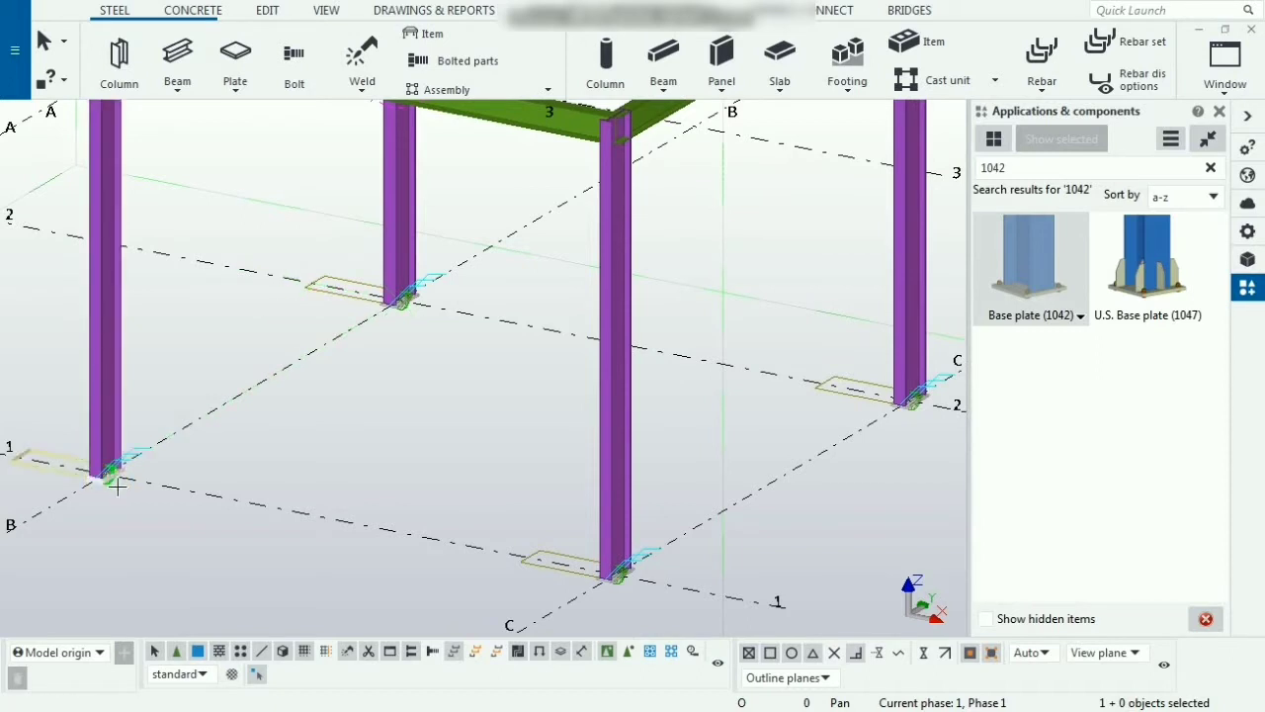
right_click(117, 484)
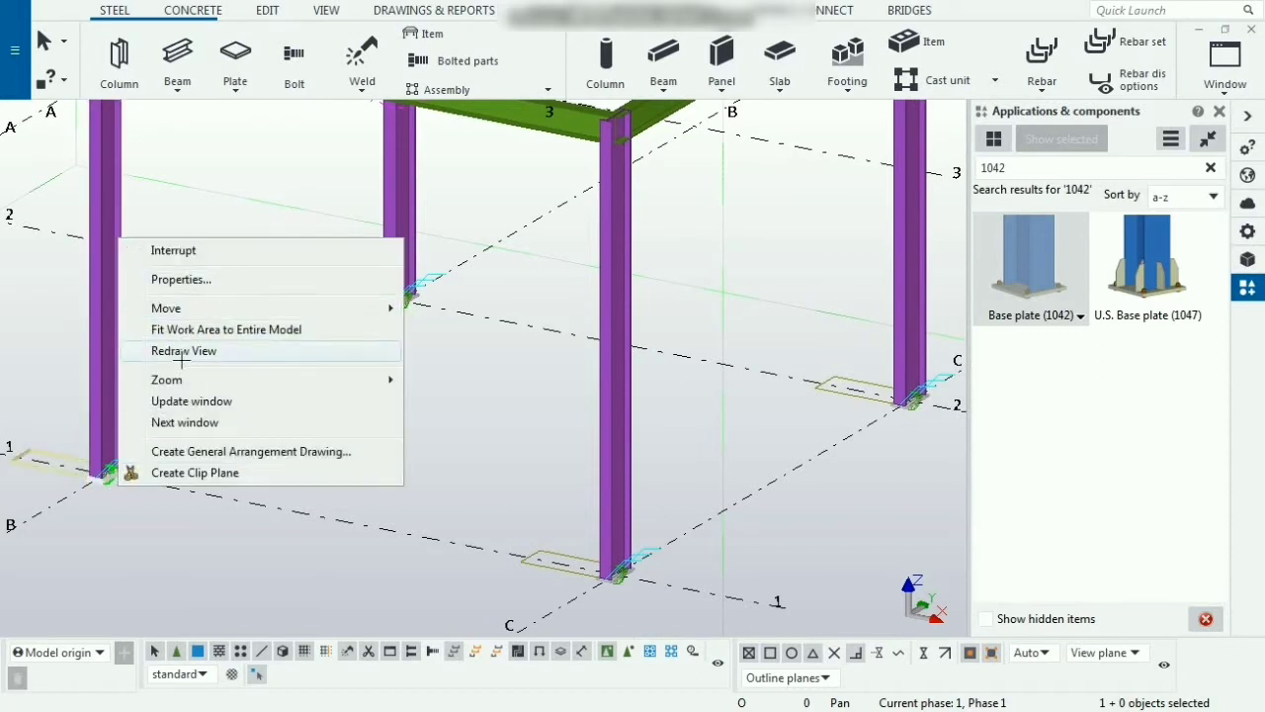
left_click(183, 351)
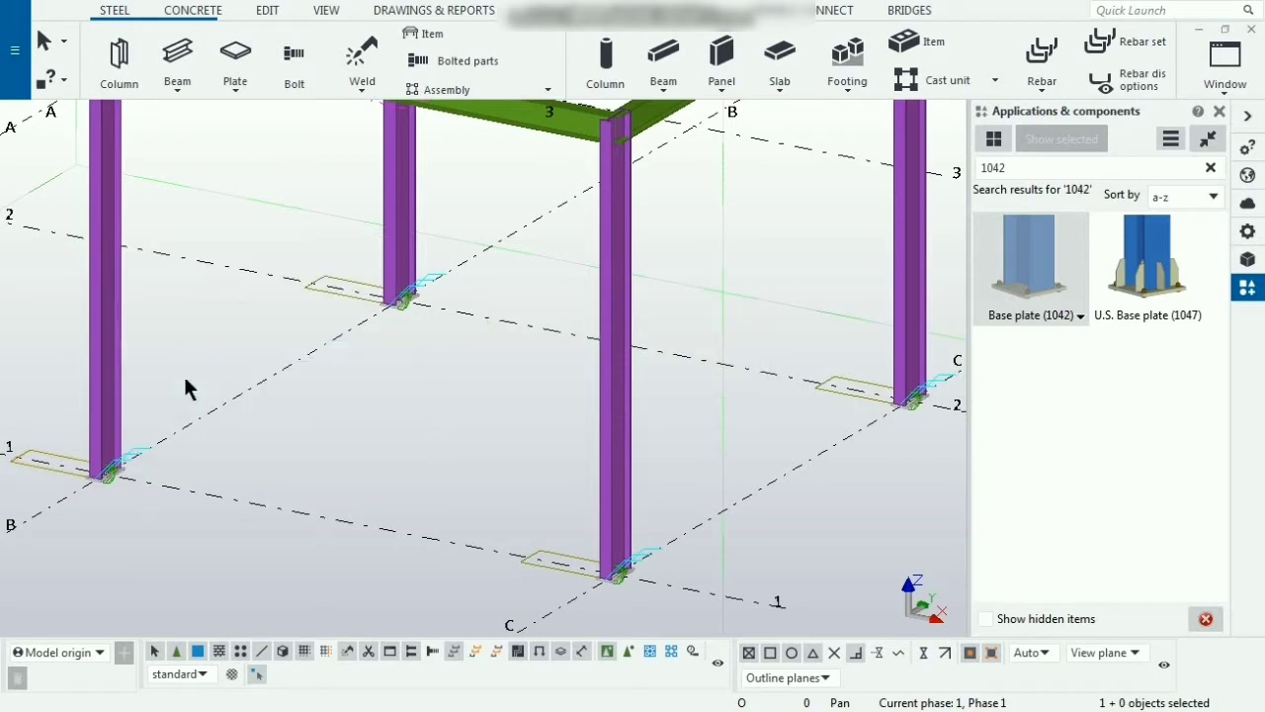
Clear the component search and open the properties of the base plate connection on the column at grid C-1.
right_click(550, 458)
left_click(609, 556)
scroll(631, 593, "up", 6)
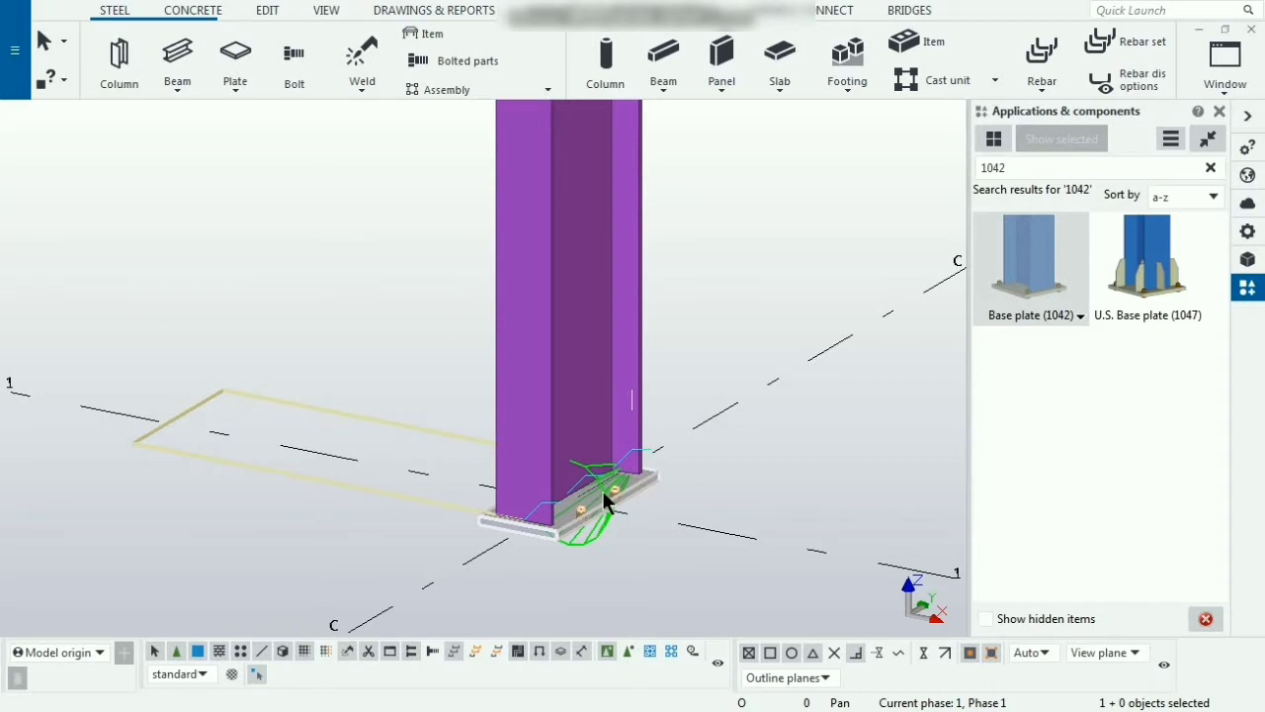
left_click(1209, 170)
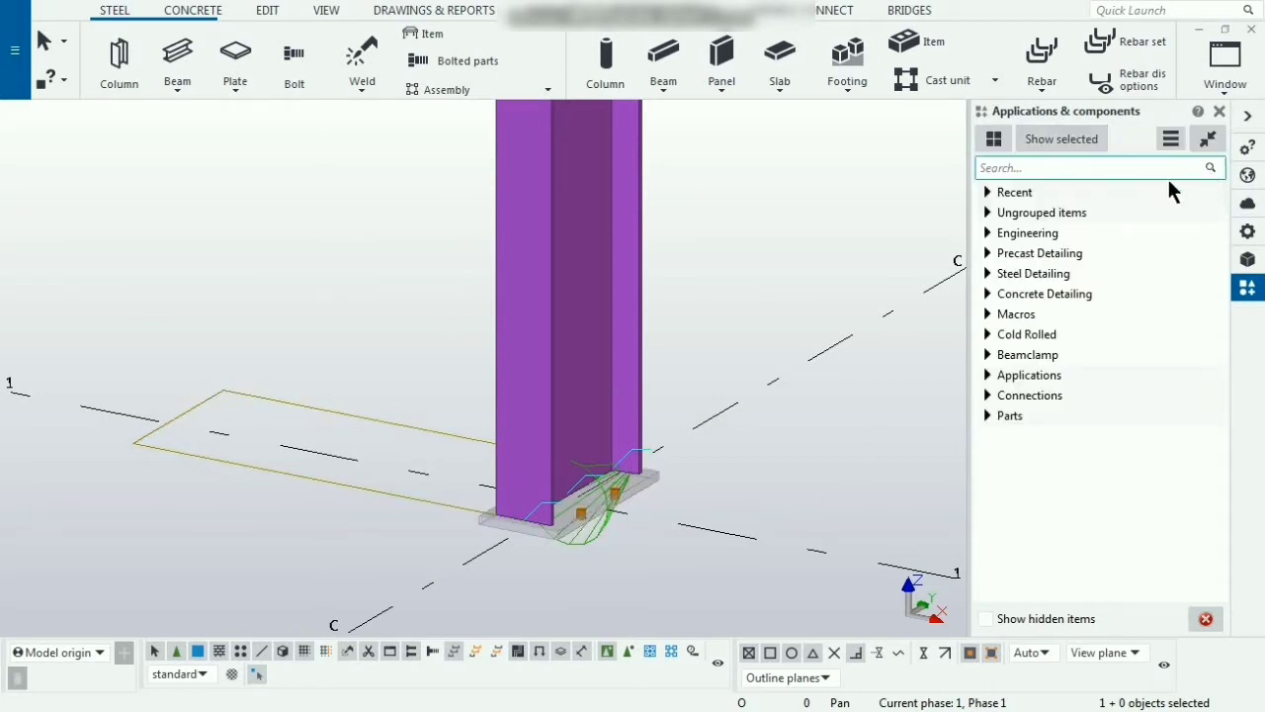
double_click(557, 538)
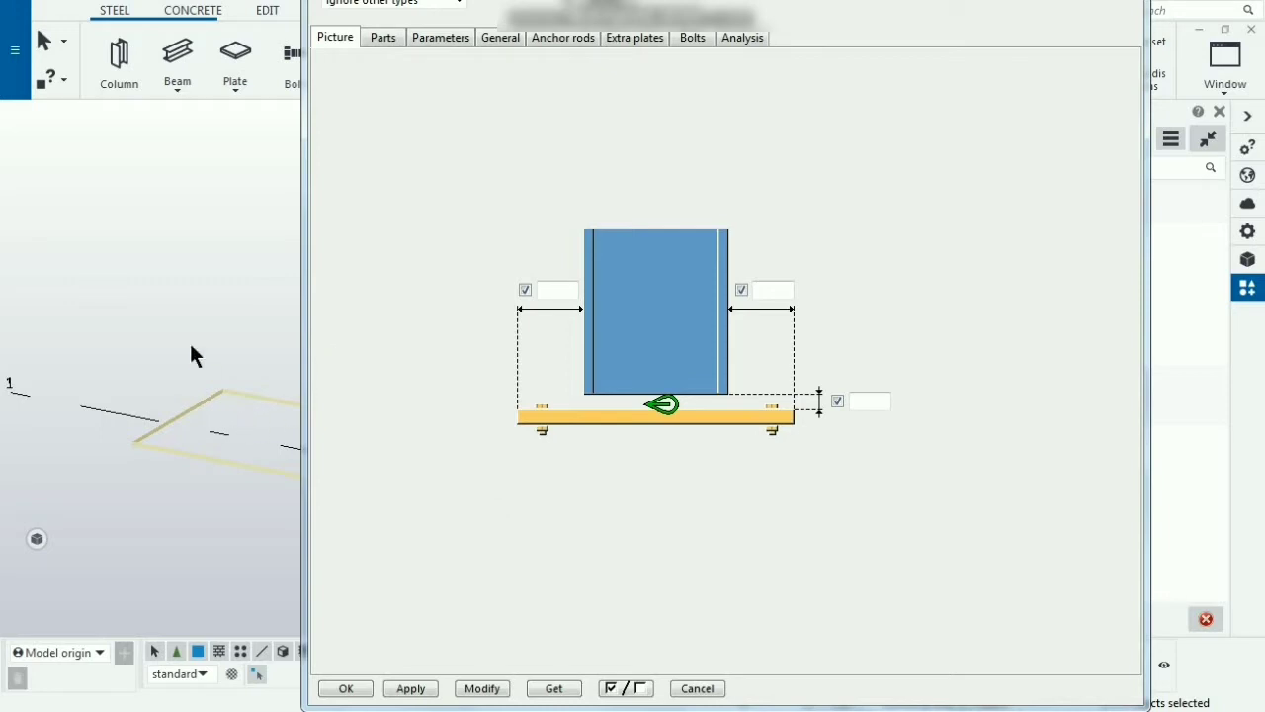
scroll(127, 425, "up", 4)
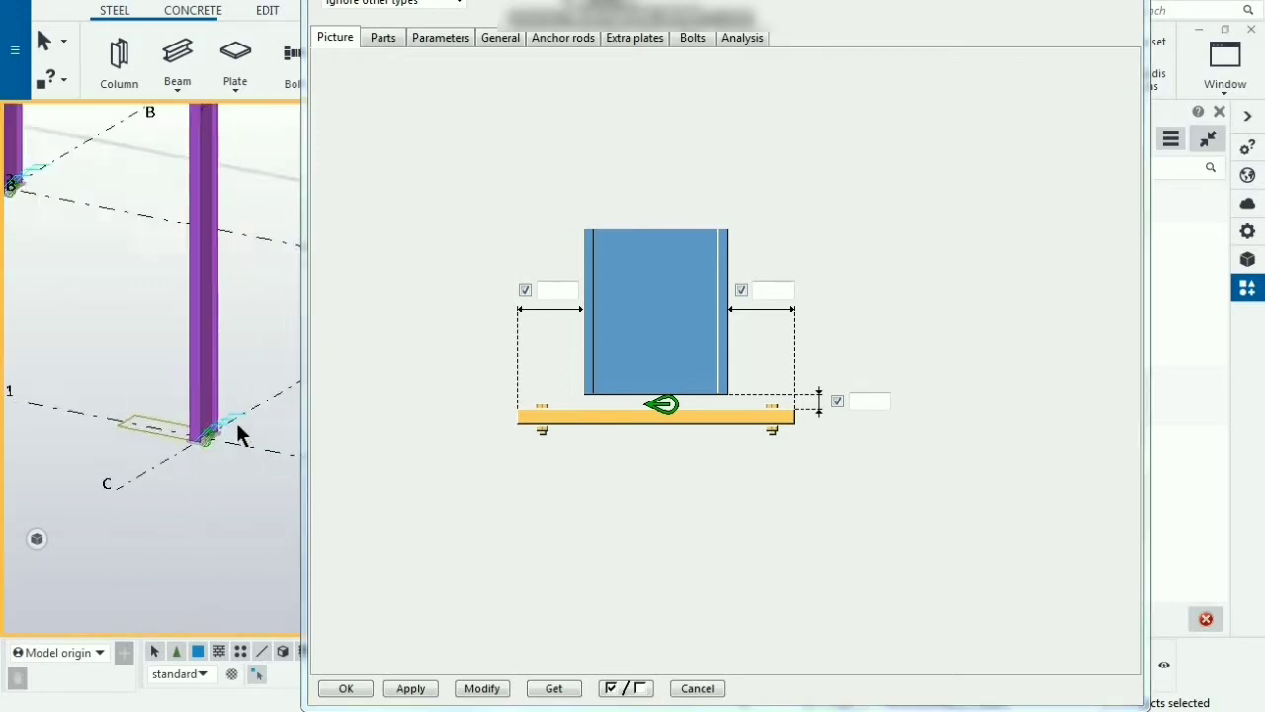
scroll(238, 435, "up", 5)
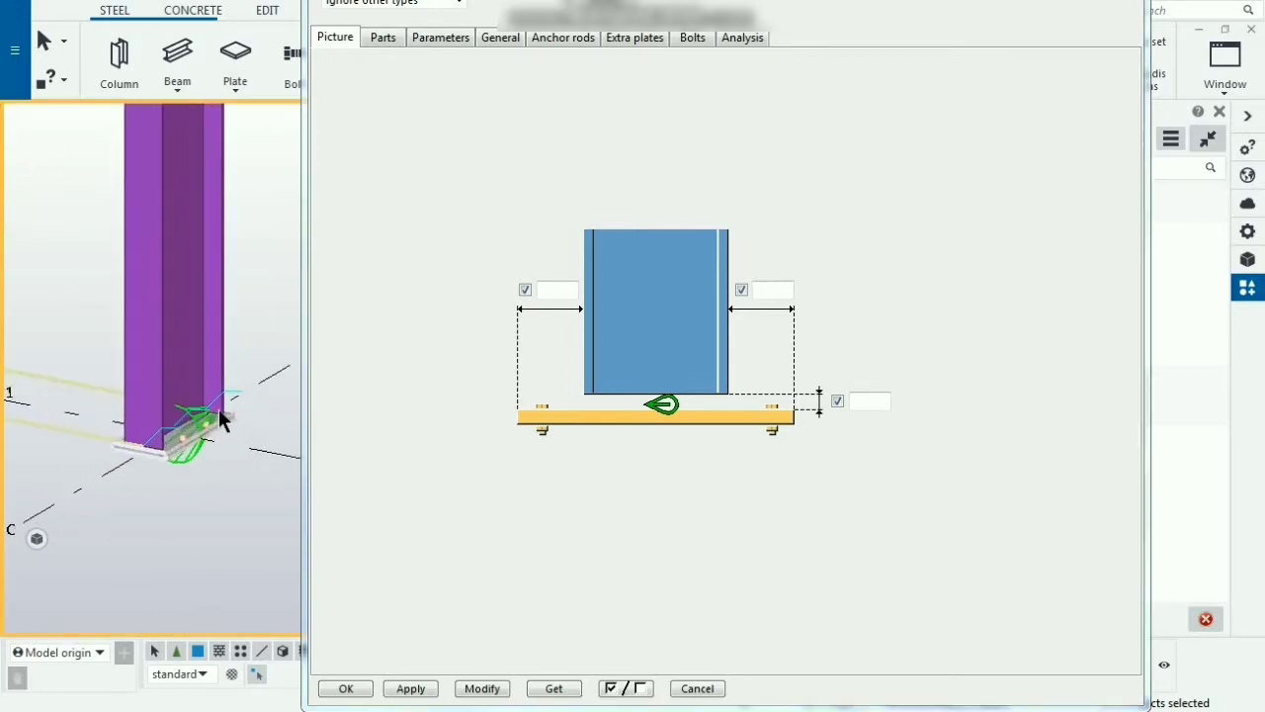
scroll(221, 419, "up", 1)
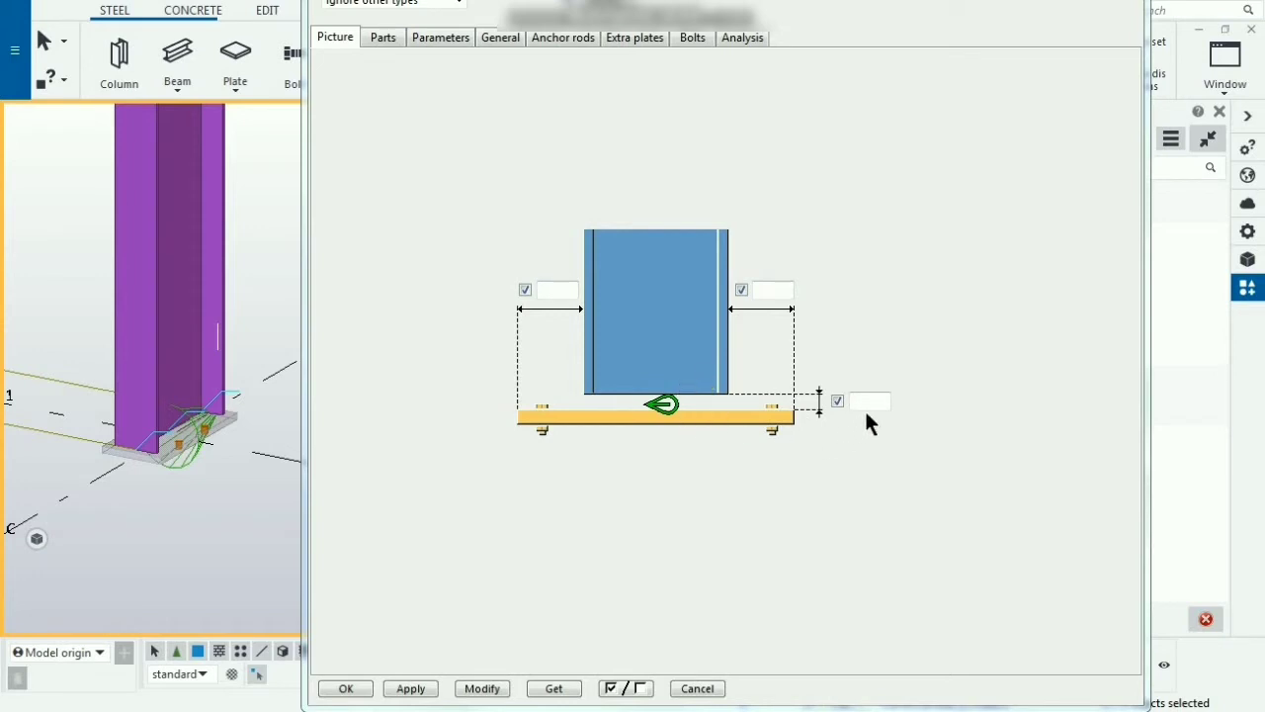
Set the base plate's left overhang beyond the column to 30 and modify the selected connection with it.
left_click(552, 292)
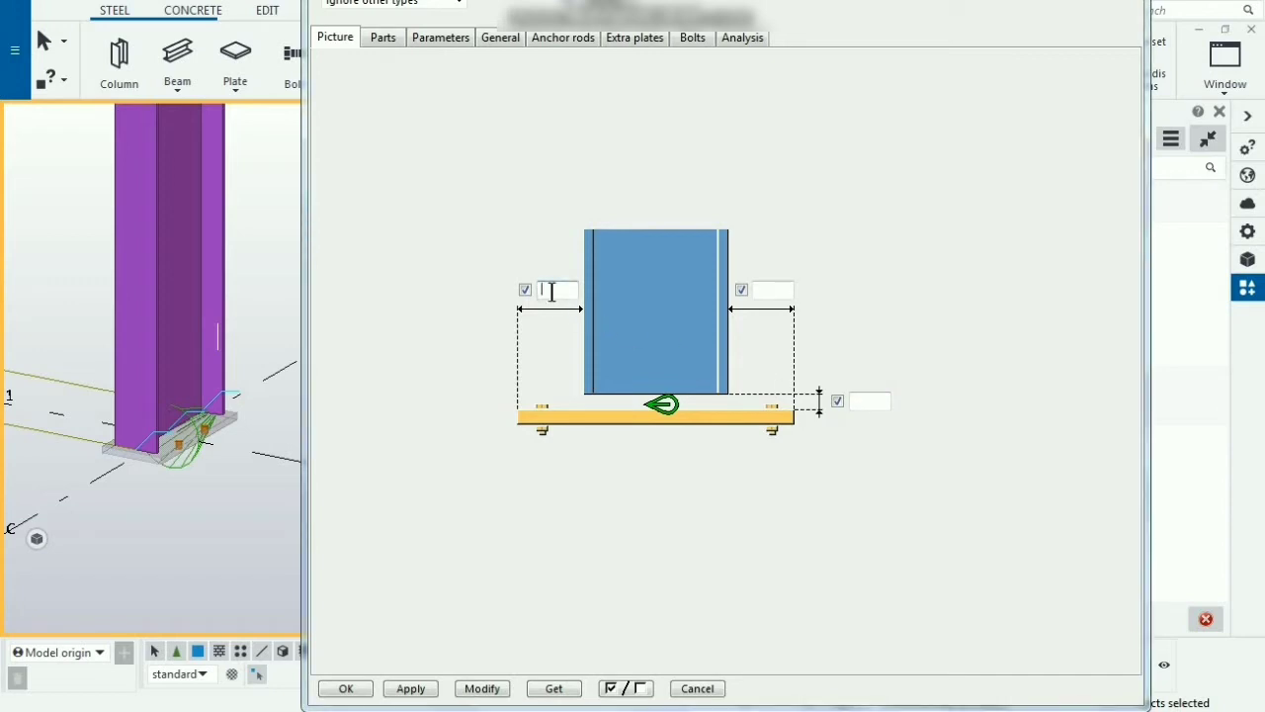
type("30.00")
left_click(486, 687)
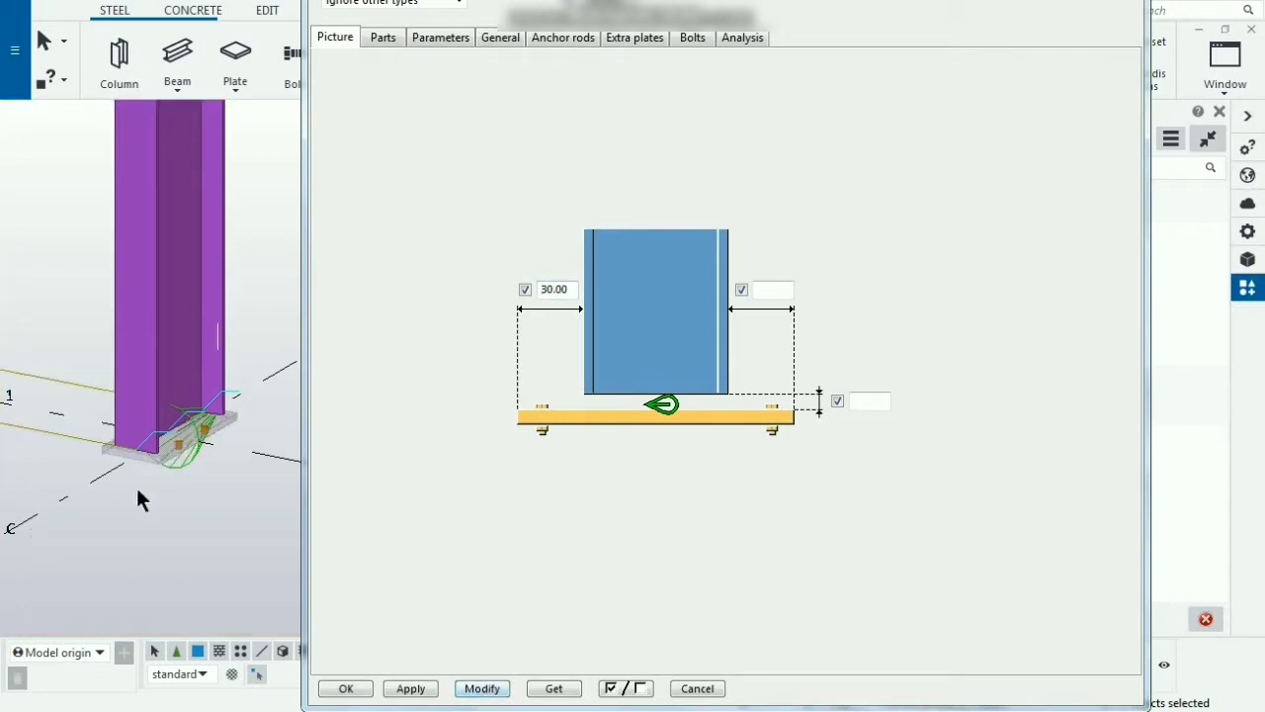
left_click(152, 460)
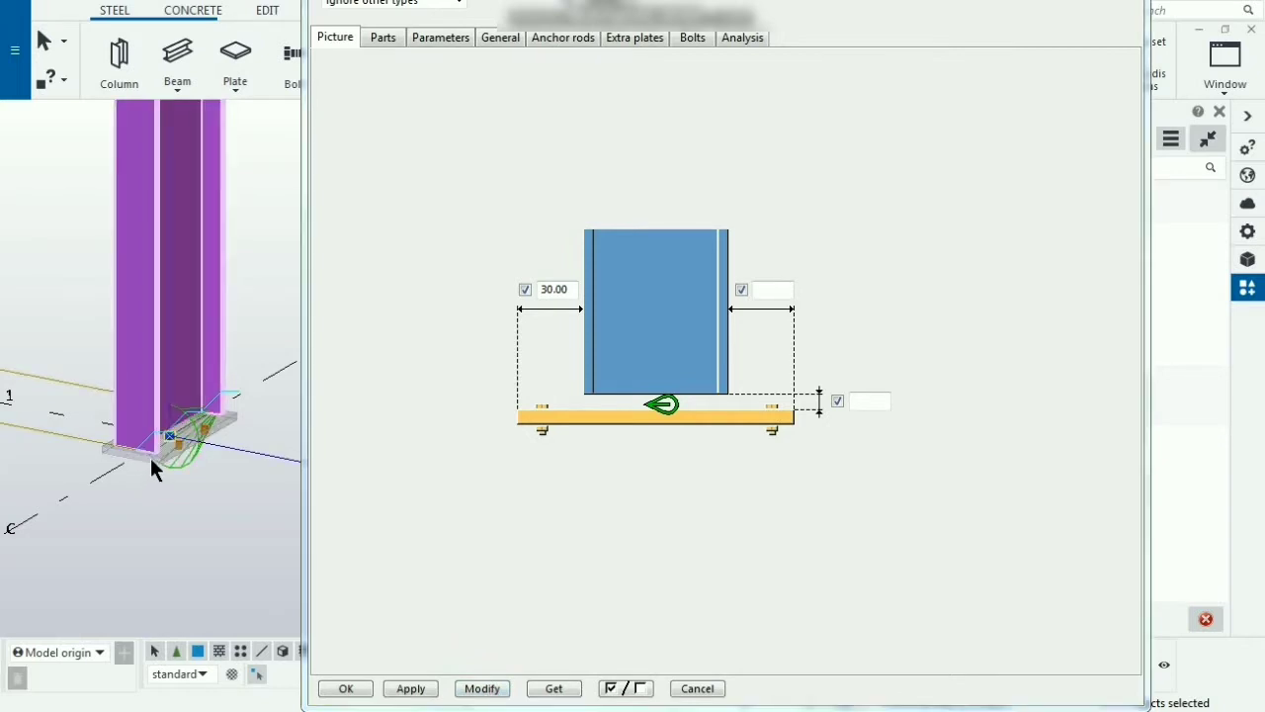
left_click(160, 457)
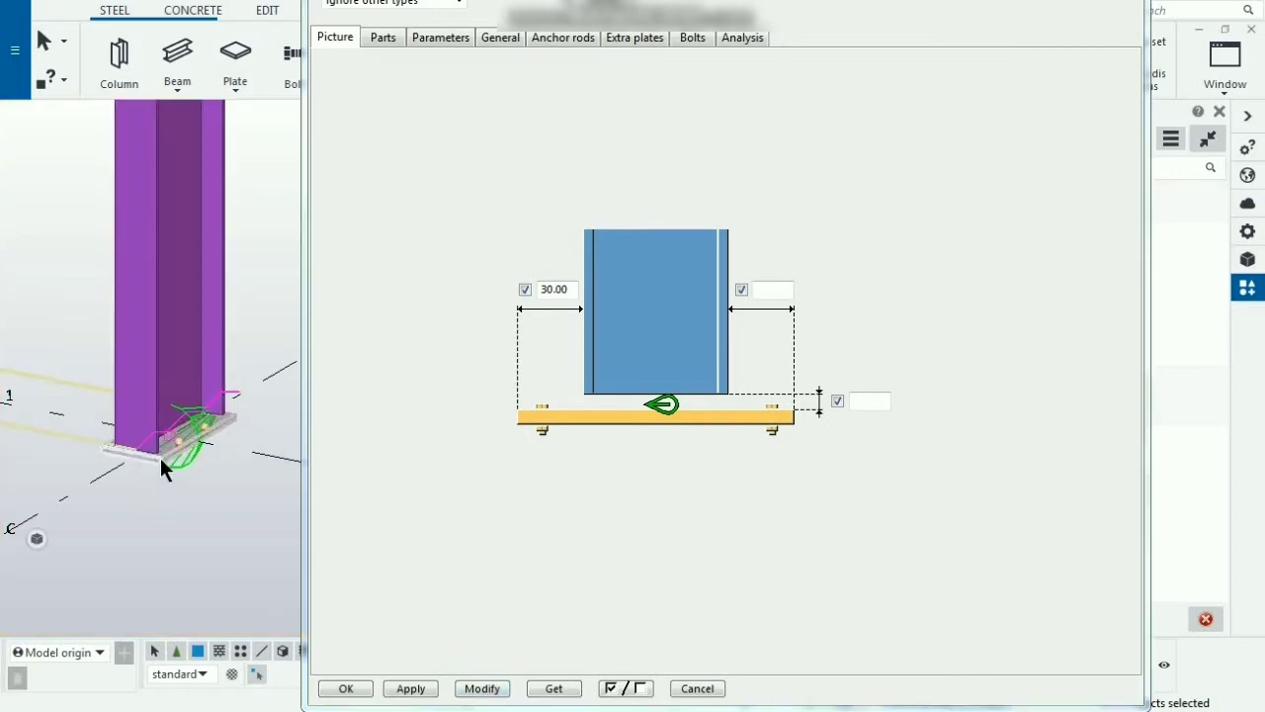
left_click(475, 689)
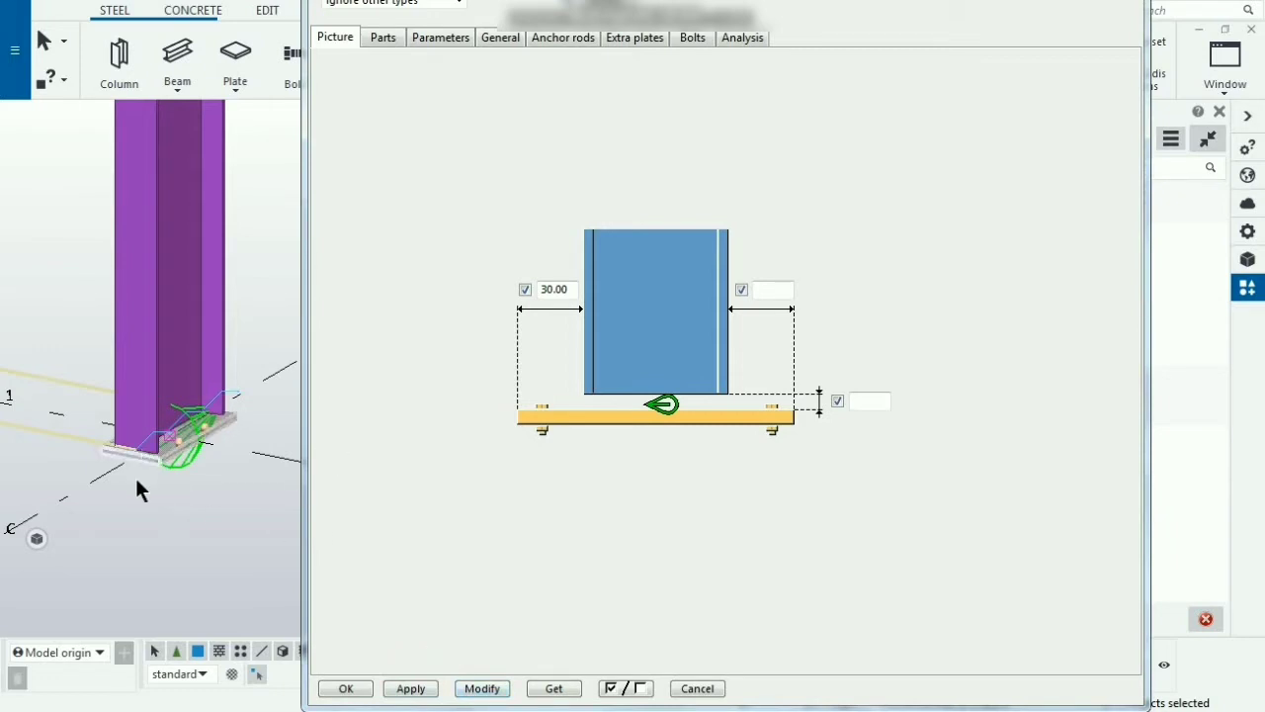
Set the base plate's left and right overhangs beyond the column to 100 each and modify the connection.
left_click_drag(569, 290, 432, 309)
type("100")
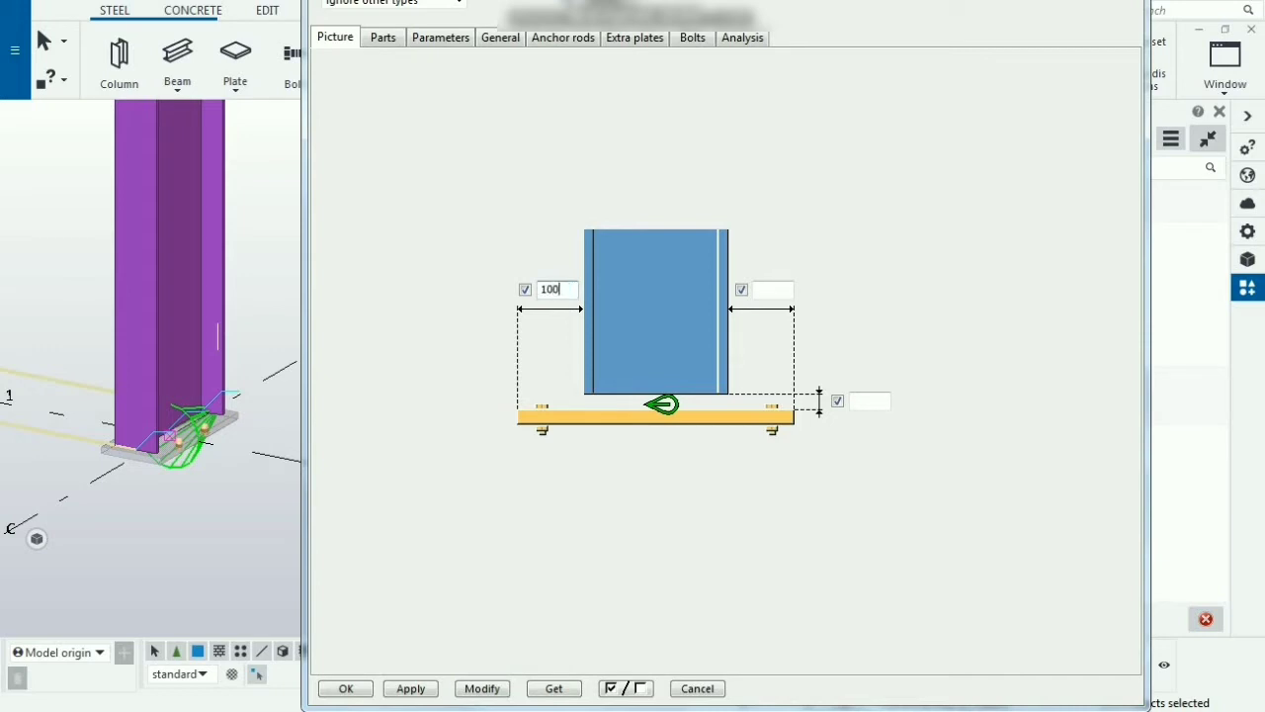
left_click(151, 460)
left_click(484, 689)
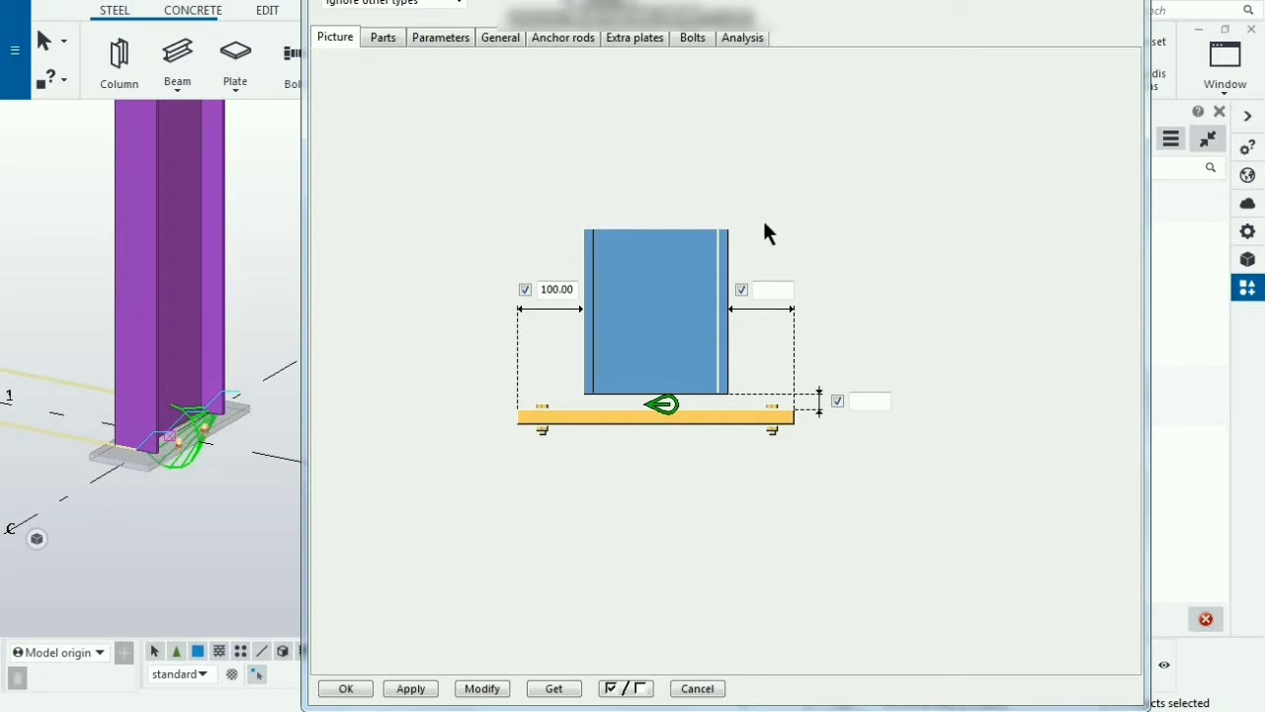
left_click(759, 289)
type("100.00")
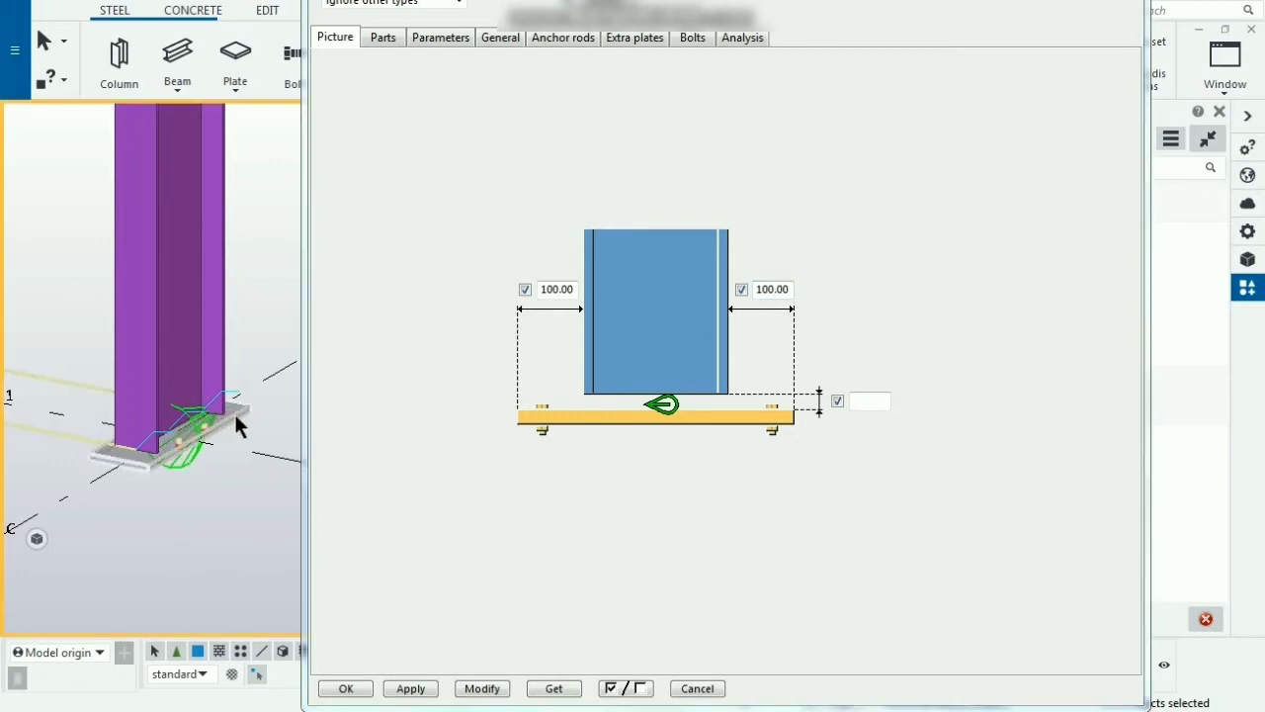
left_click(485, 691)
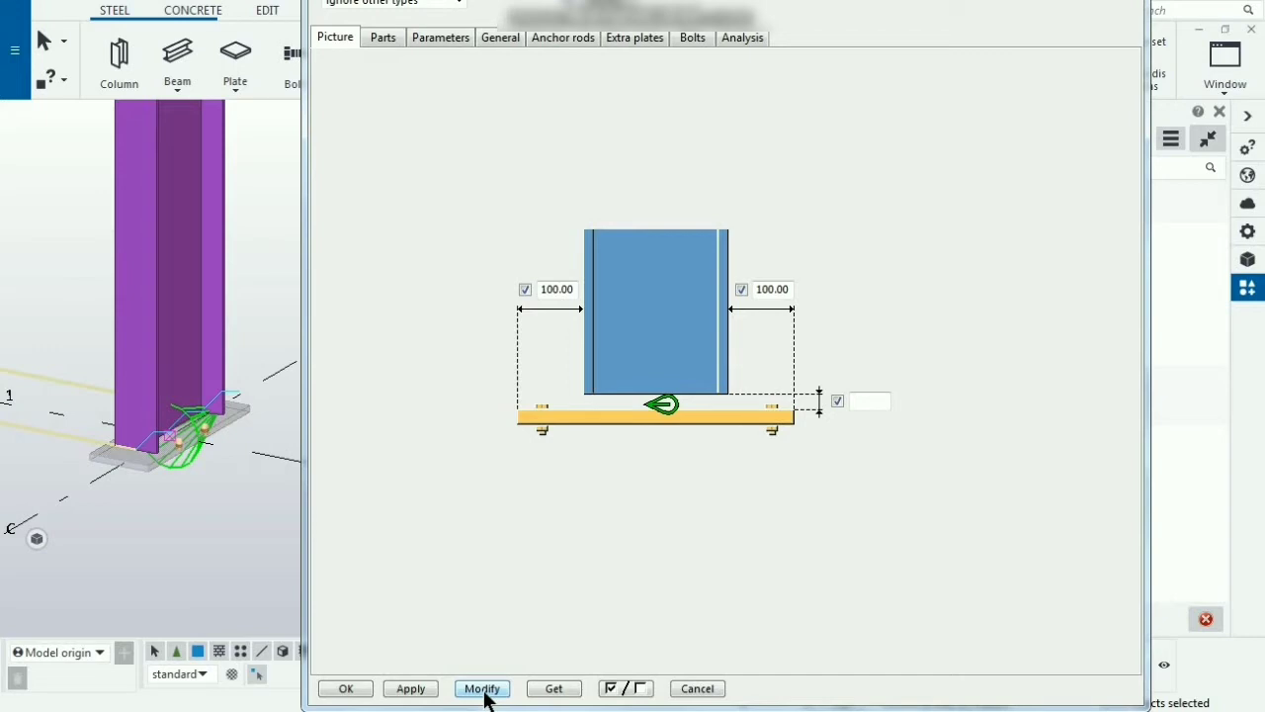
Clear both overhang values of the base plate and modify the connection to restore its default length.
left_click_drag(569, 289, 460, 301)
key("BackSpace")
left_click_drag(791, 289, 681, 312)
key("BackSpace")
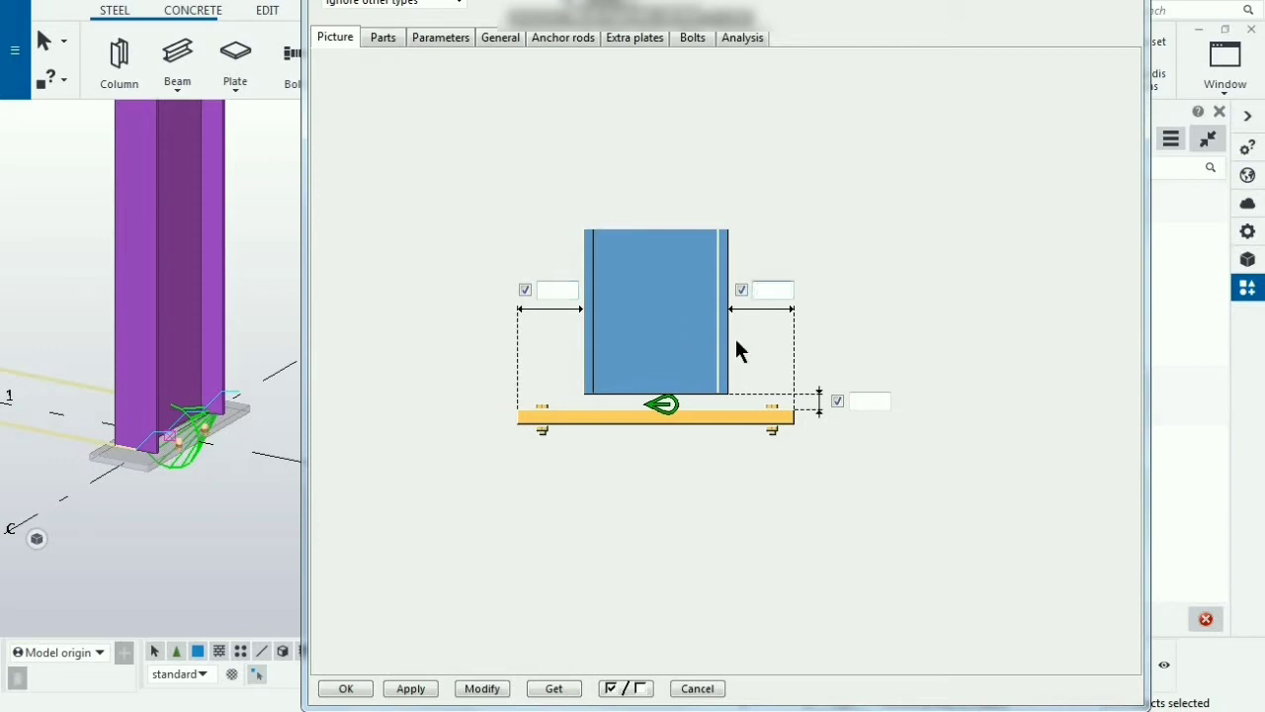
left_click(481, 688)
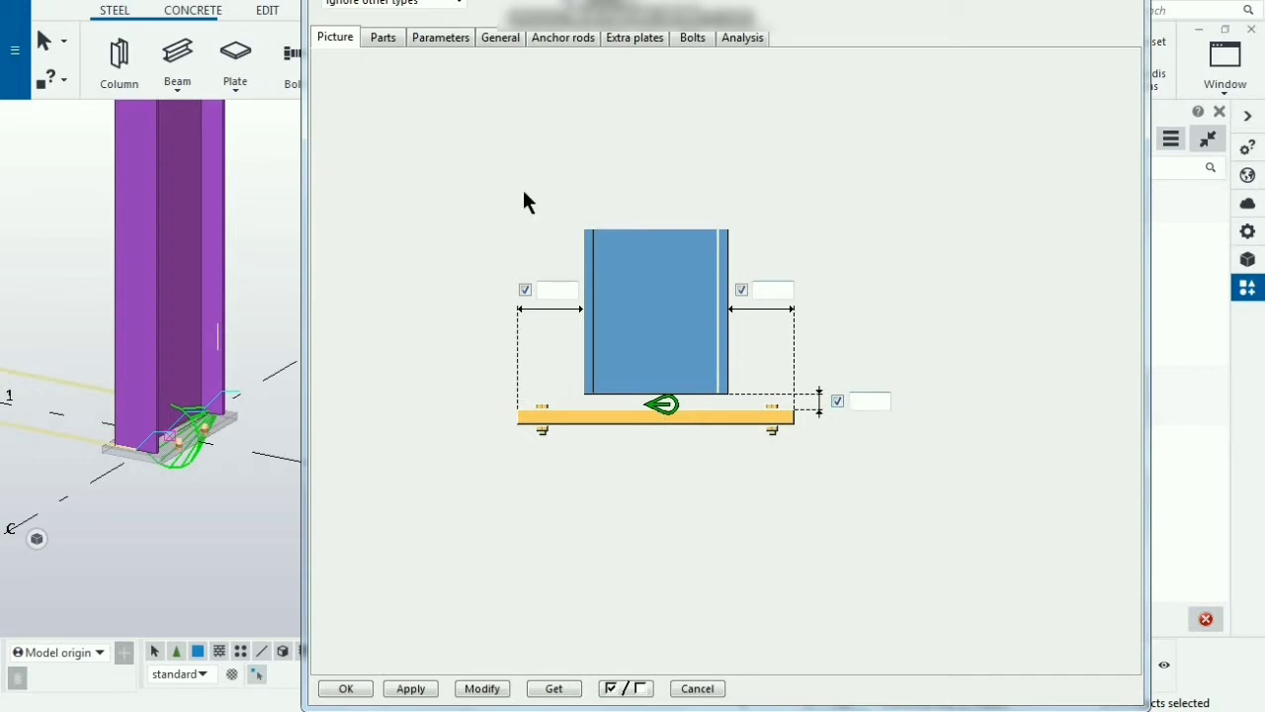
Set the plate thickness t to 60 in the base plate's part properties and modify the connection.
left_click(391, 38)
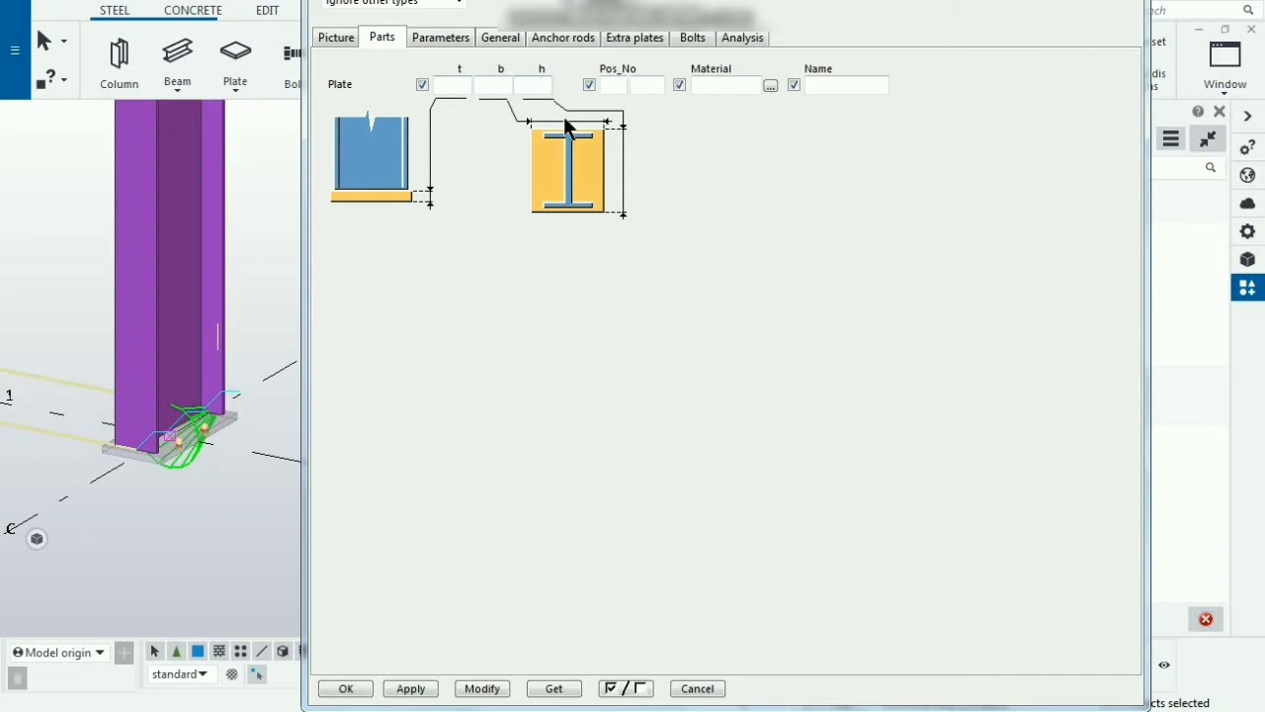
left_click(453, 85)
type("60")
key("Return")
left_click(164, 453)
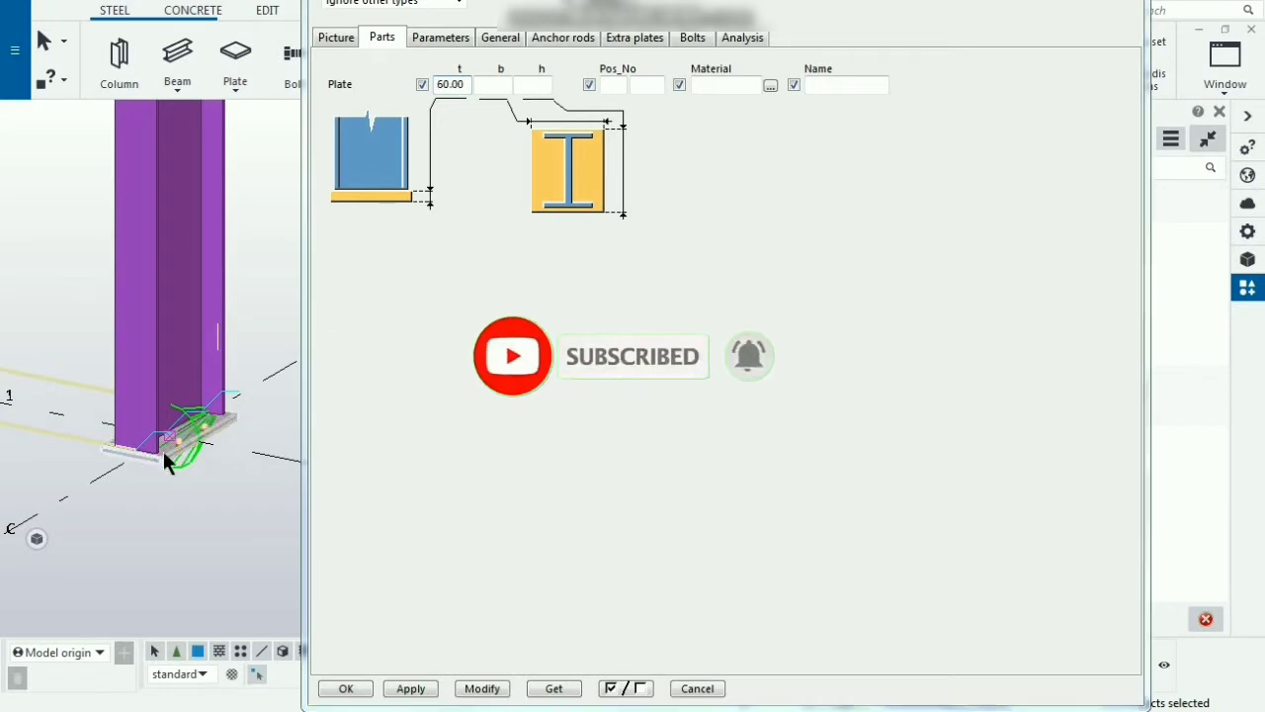
left_click(482, 689)
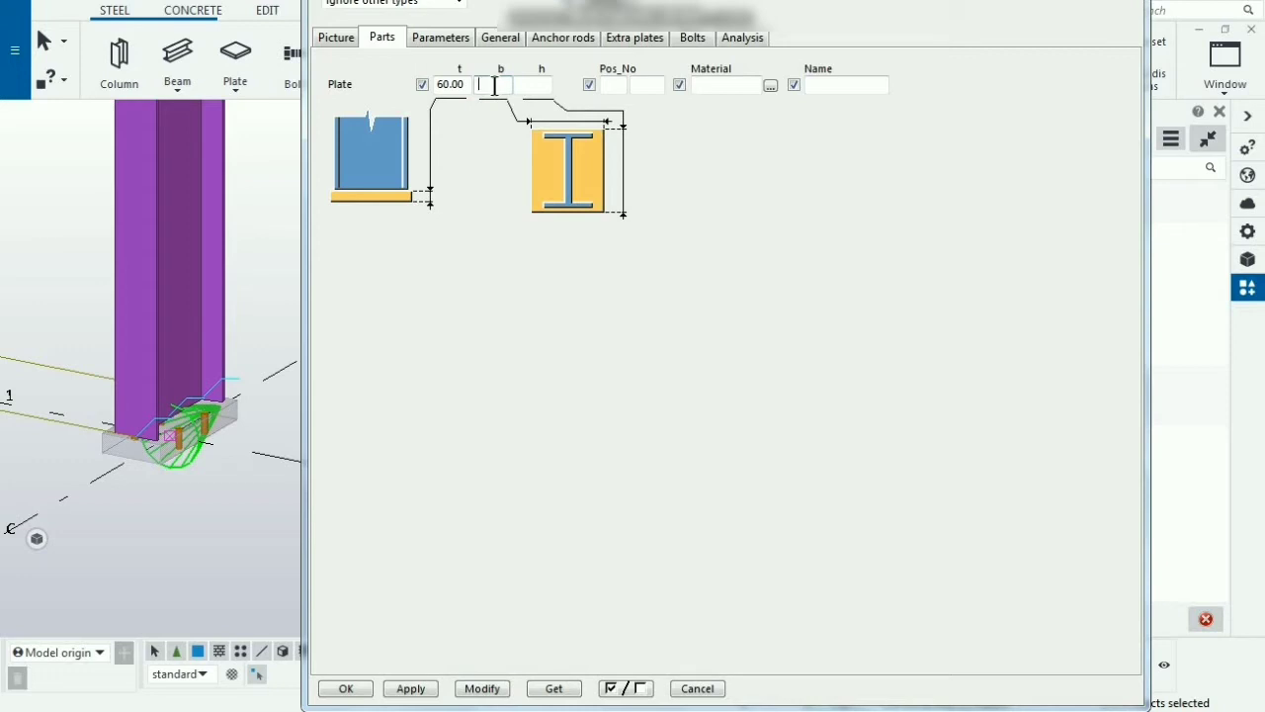
Set the base plate's width b to 200 and height h to 90, modifying the connection after each value.
type("200")
key("Return")
left_click(240, 407)
left_click(473, 684)
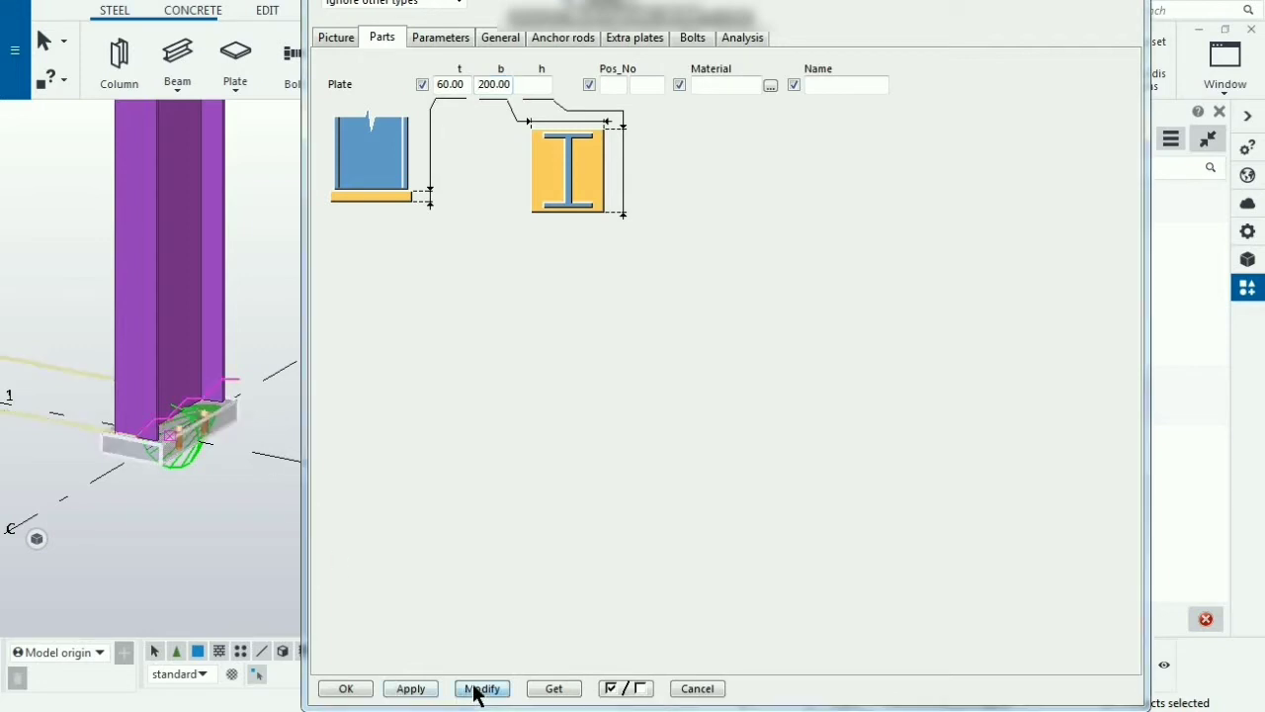
left_click(473, 689)
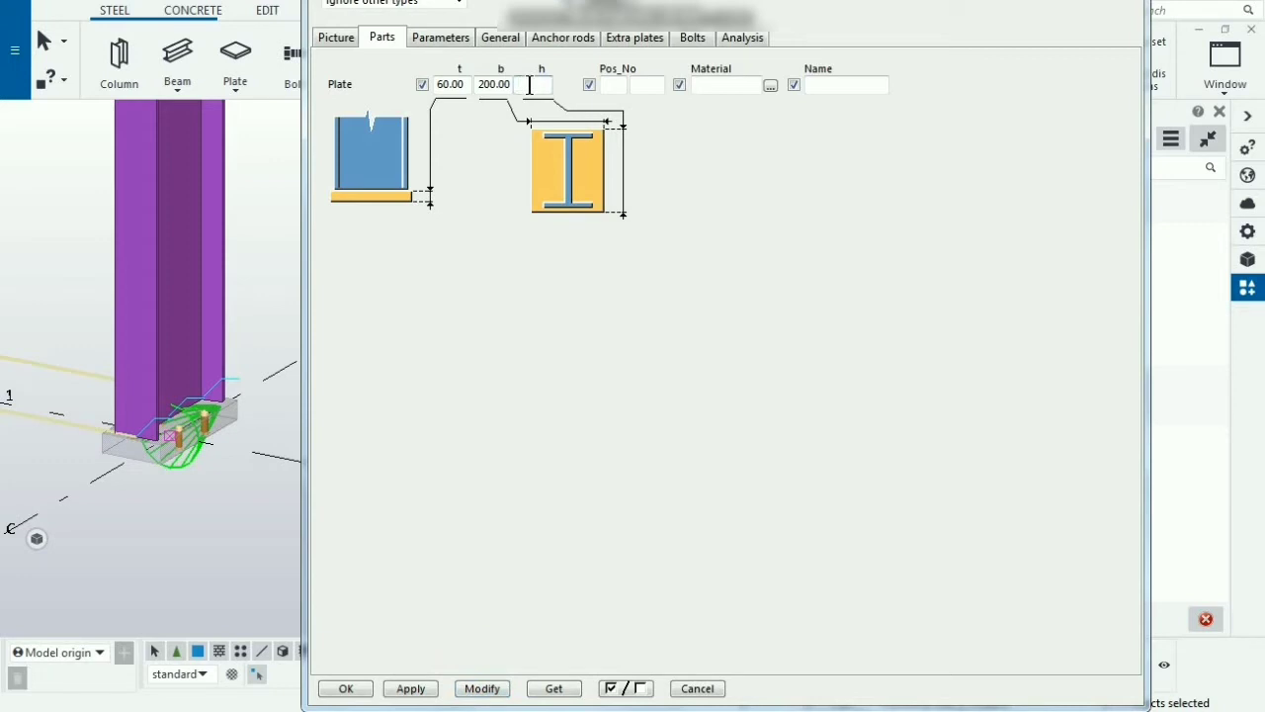
type("90")
left_click(498, 688)
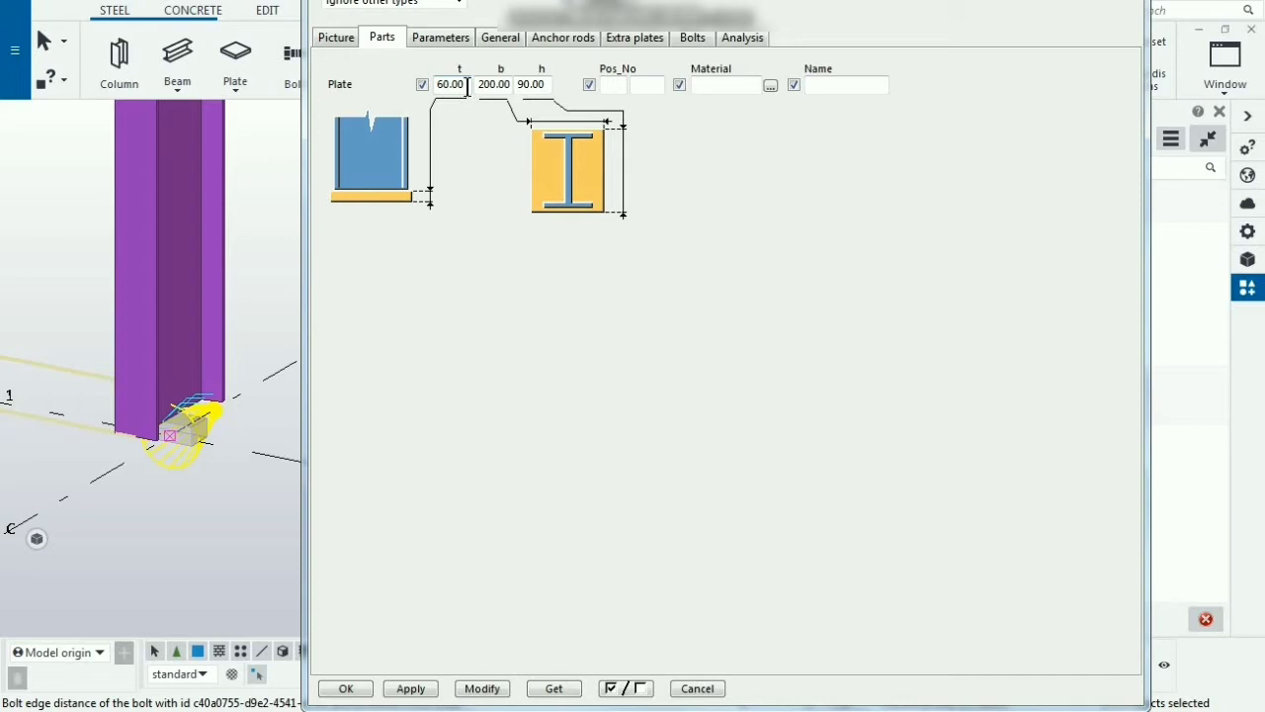
Clear the base plate's thickness t, width b and height h, and modify the connection to use the default dimensions.
left_click_drag(467, 84, 395, 96)
key("BackSpace")
double_click(504, 84)
key("BackSpace")
type("2")
key("BackSpace")
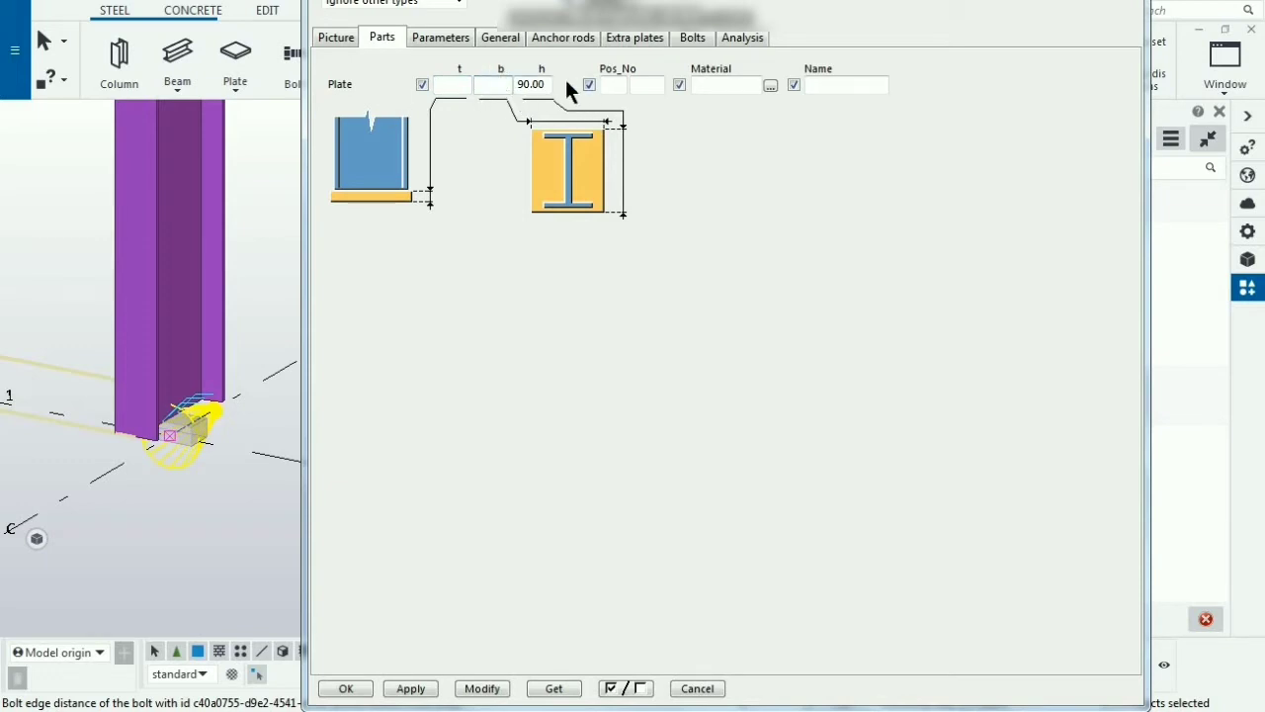
double_click(544, 84)
key("BackSpace")
left_click(485, 688)
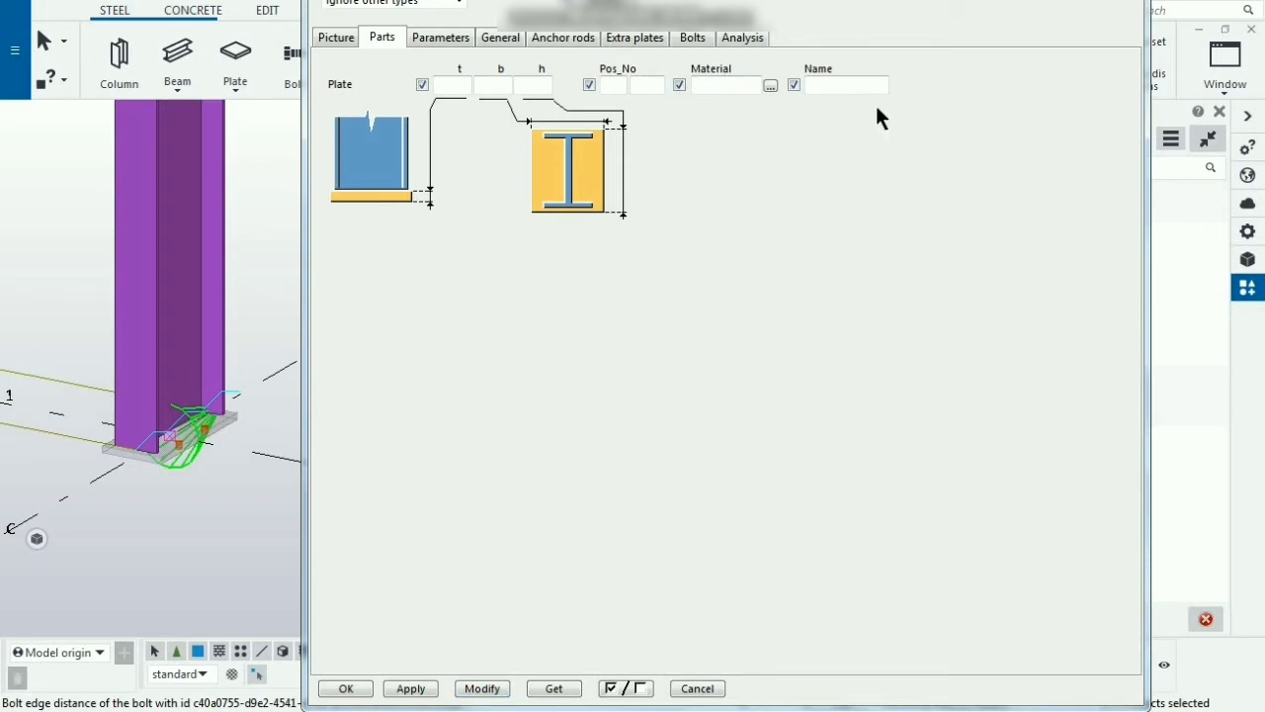
Examine the material catalogue for the base plate and the picture options for the column weld and plate in the connection parameters.
left_click(769, 86)
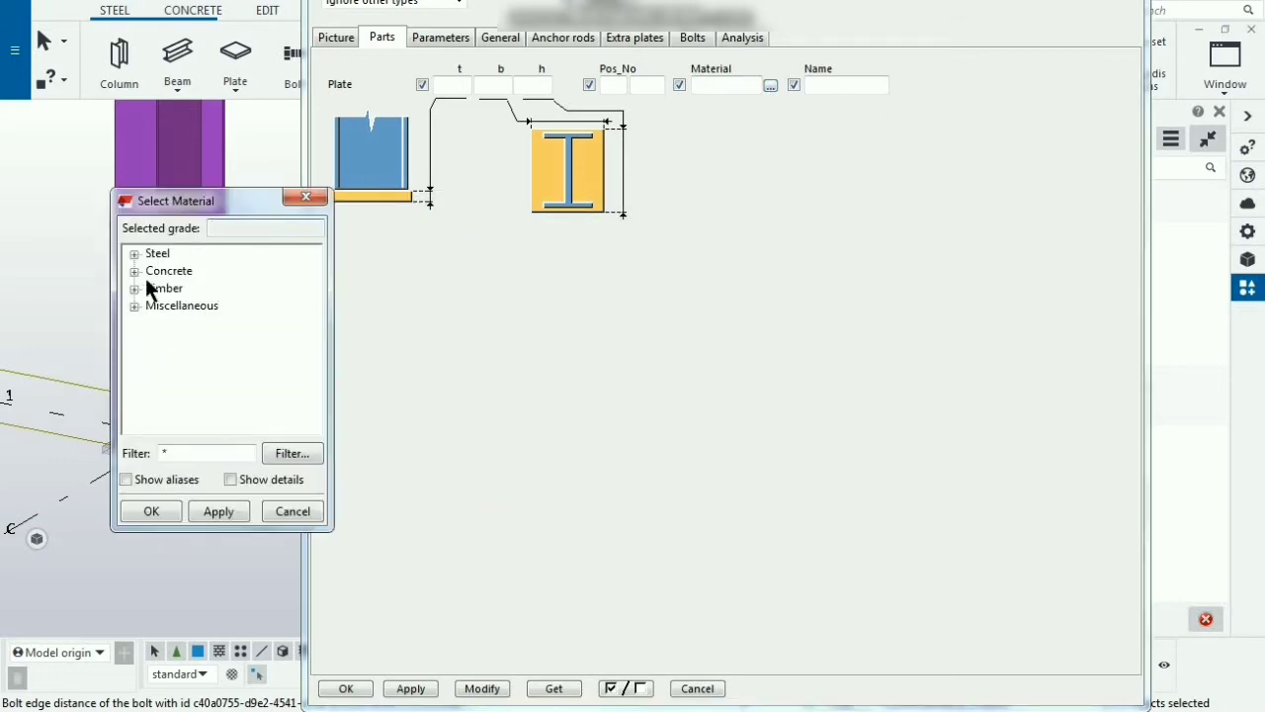
left_click(309, 199)
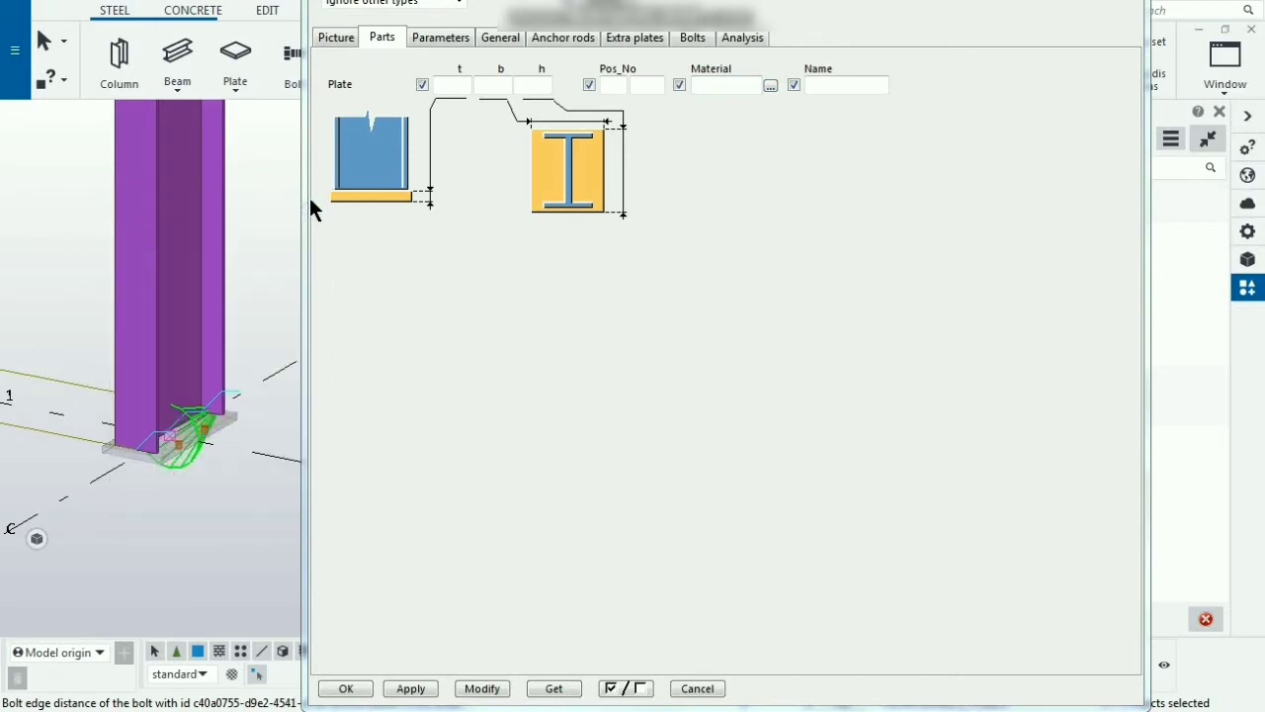
left_click(427, 47)
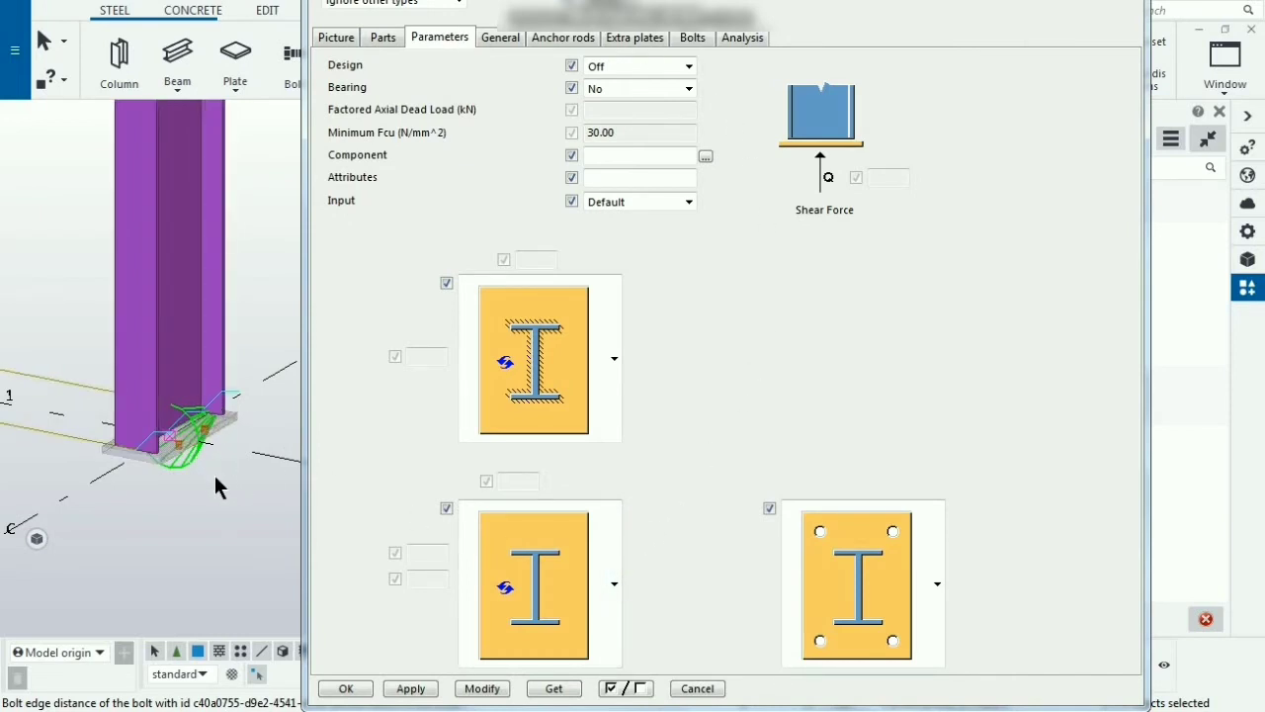
scroll(186, 425, "up", 4)
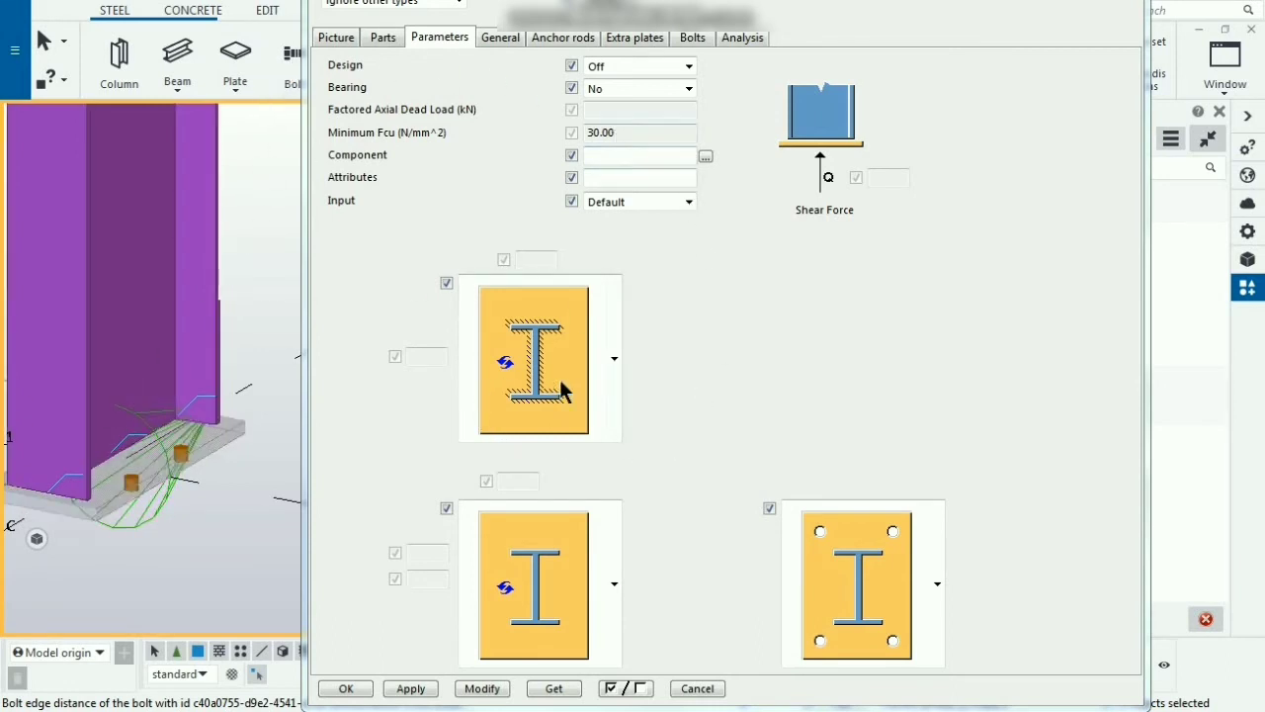
left_click(613, 362)
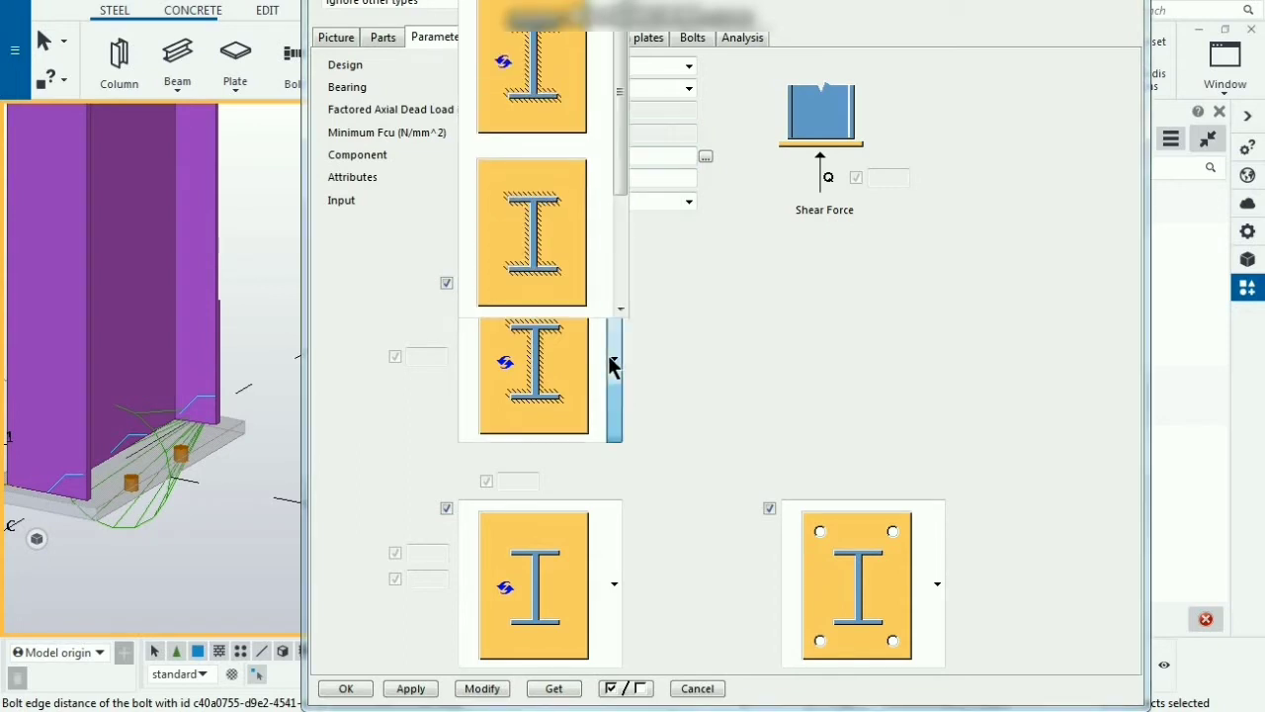
left_click(609, 363)
left_click(613, 582)
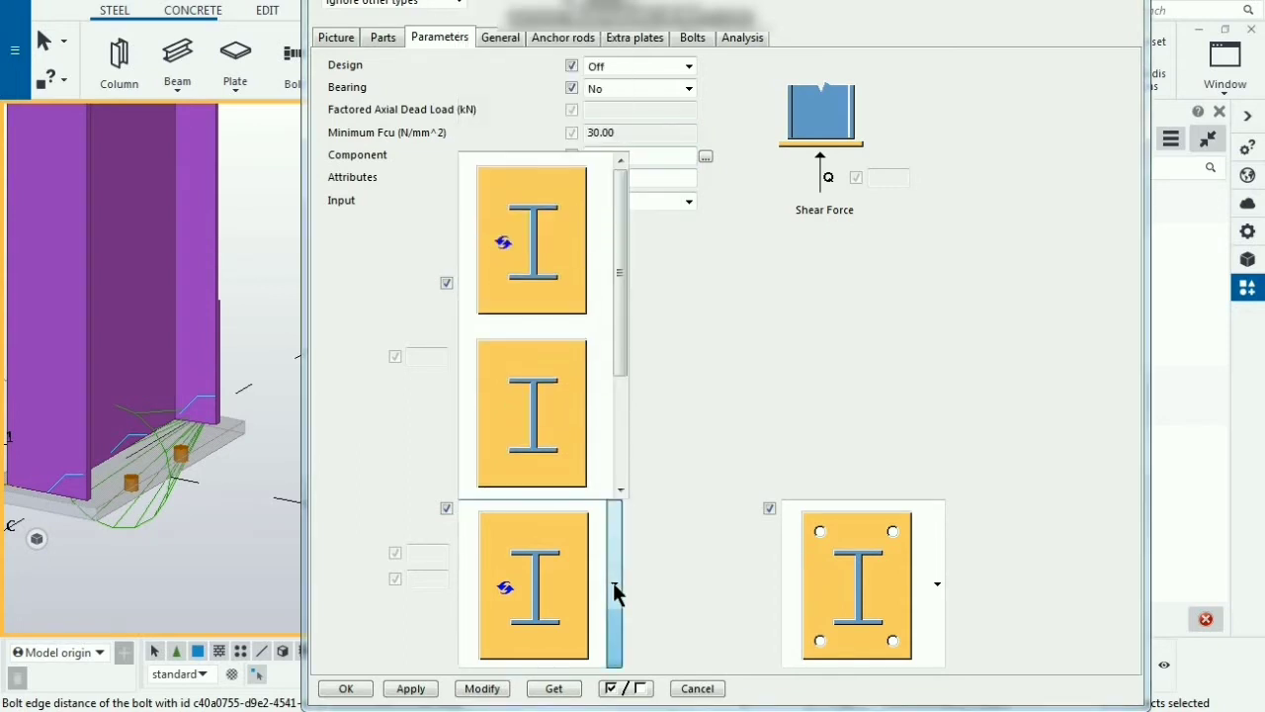
left_click(612, 582)
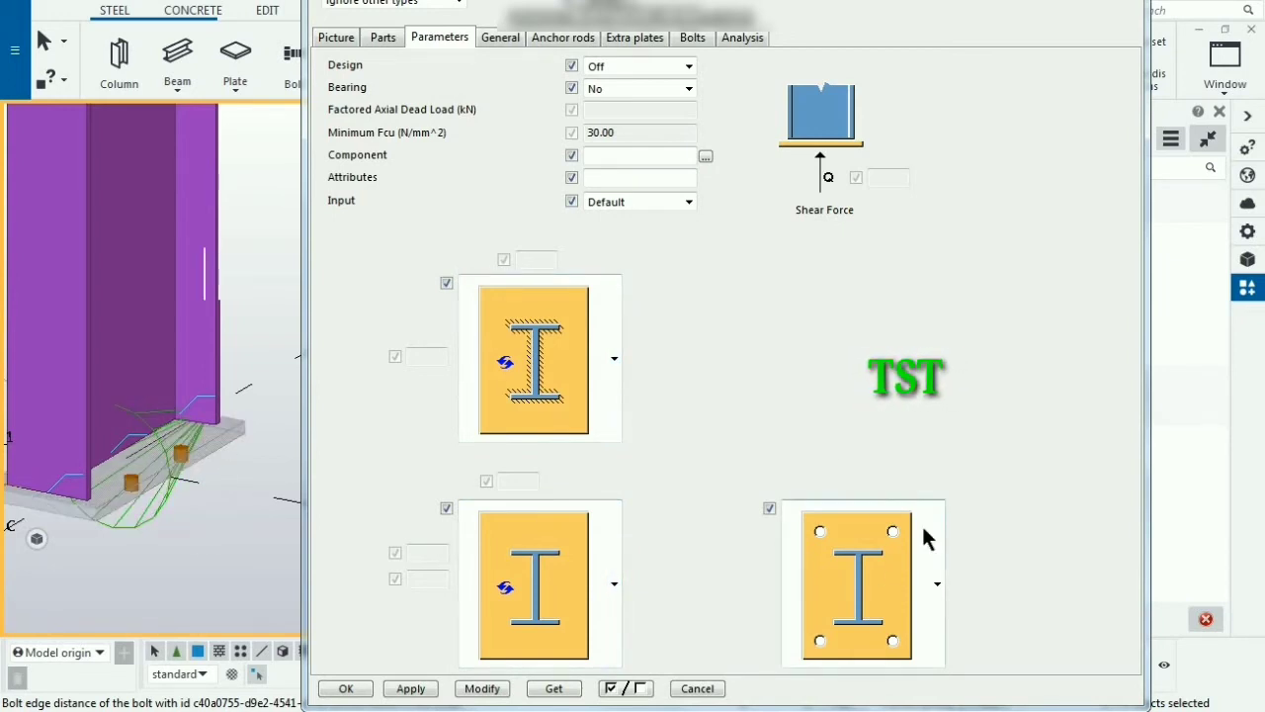
Choose the option that shows bolts instead of plain holes in the base plate corners and modify the connection.
left_click(939, 582)
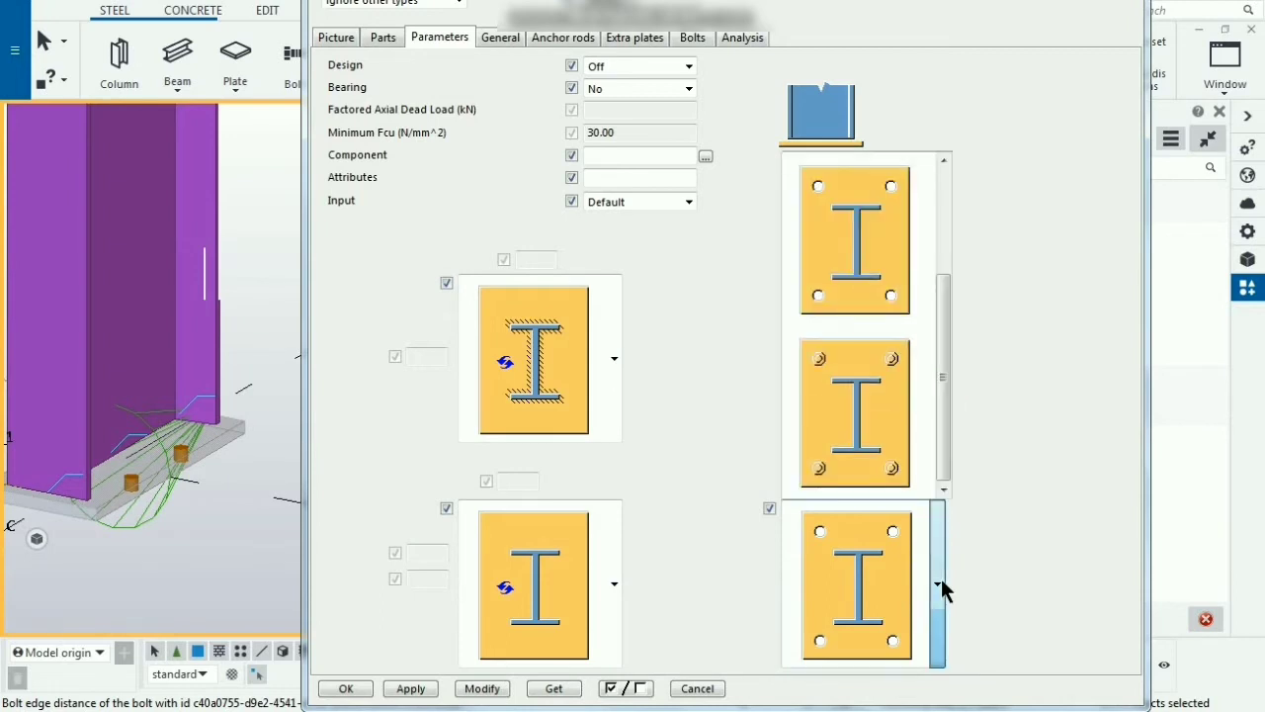
left_click(855, 415)
left_click(482, 688)
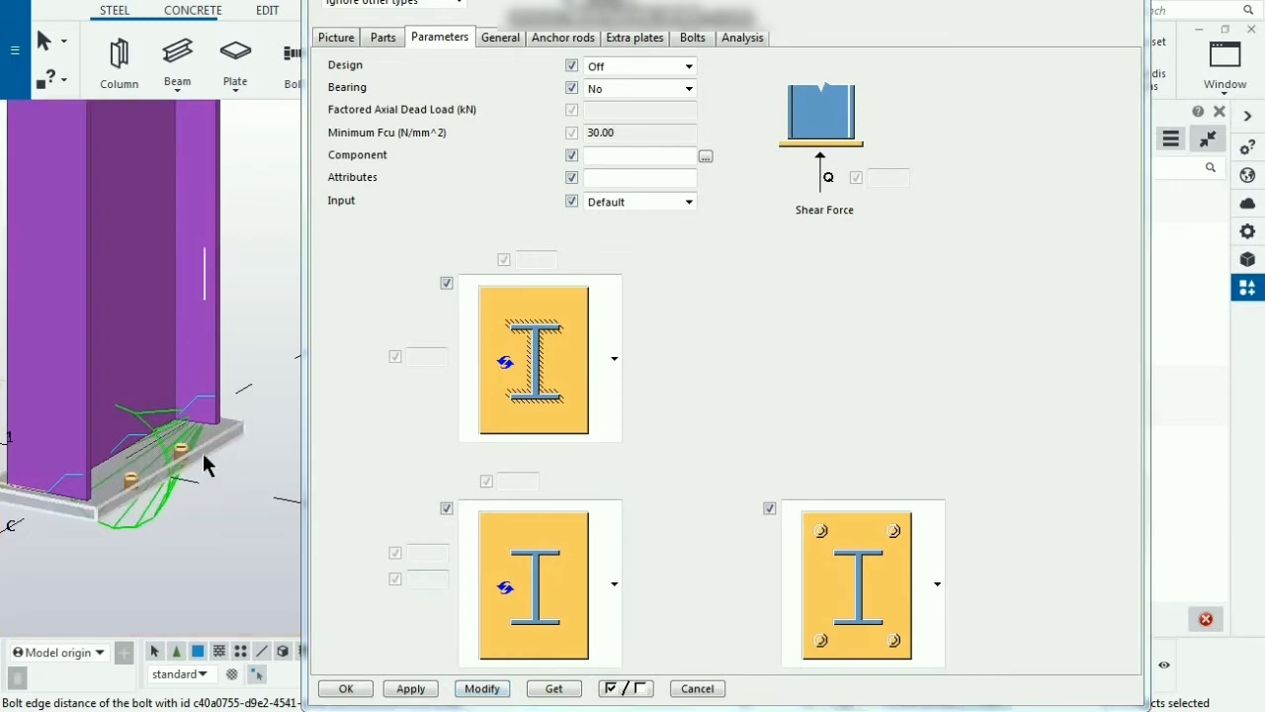
left_click(480, 688)
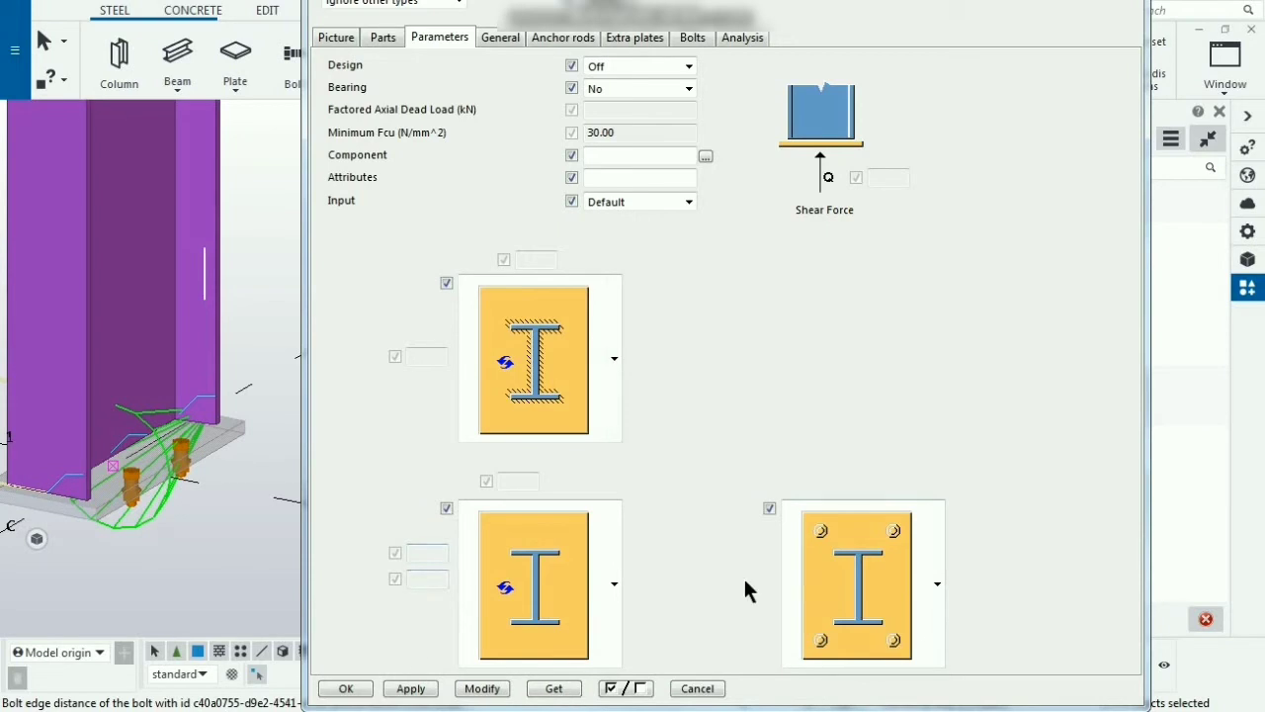
Examine the general and anchor rod settings, and view the dimensions of the PHI profile in the rod profile catalogue.
left_click(496, 39)
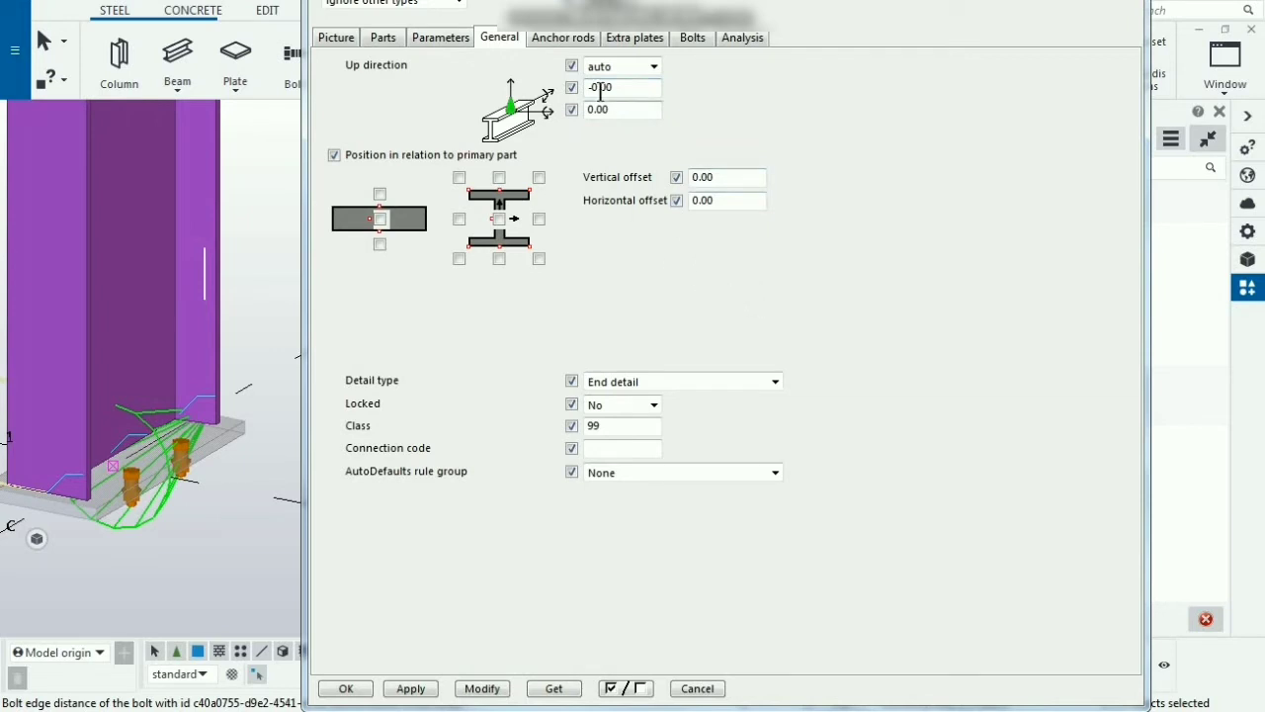
left_click(573, 37)
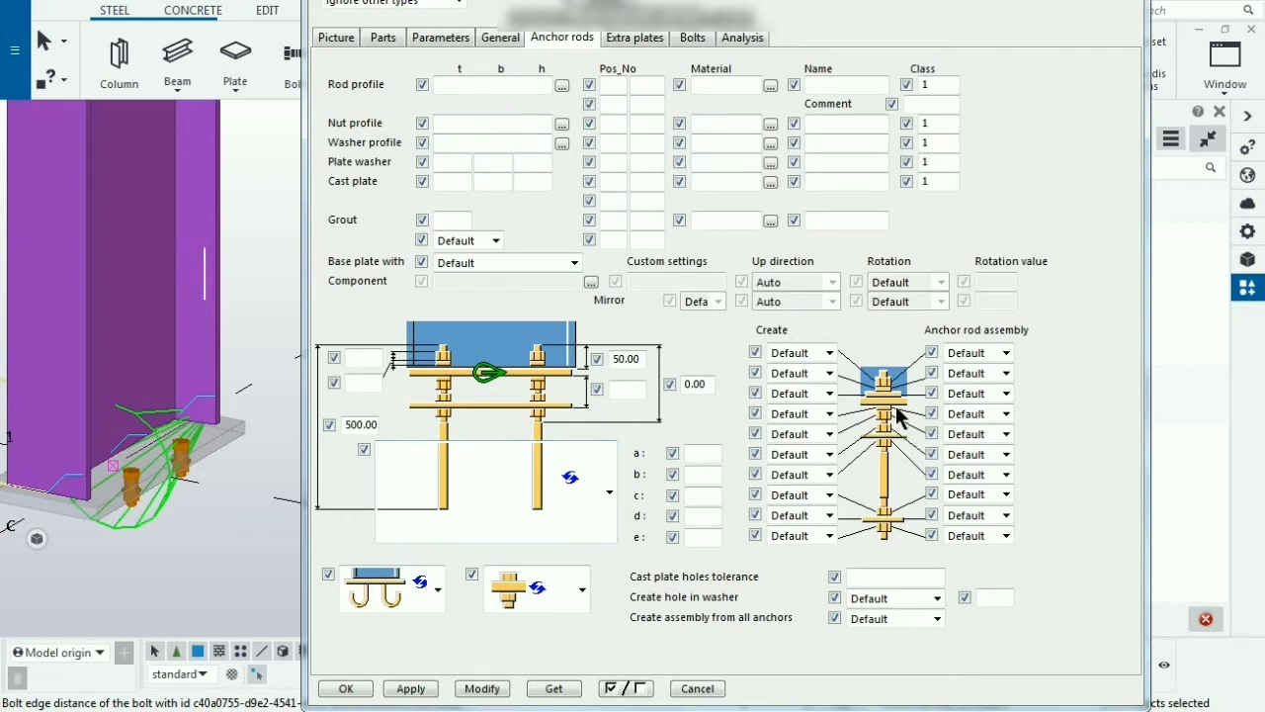
left_click(562, 86)
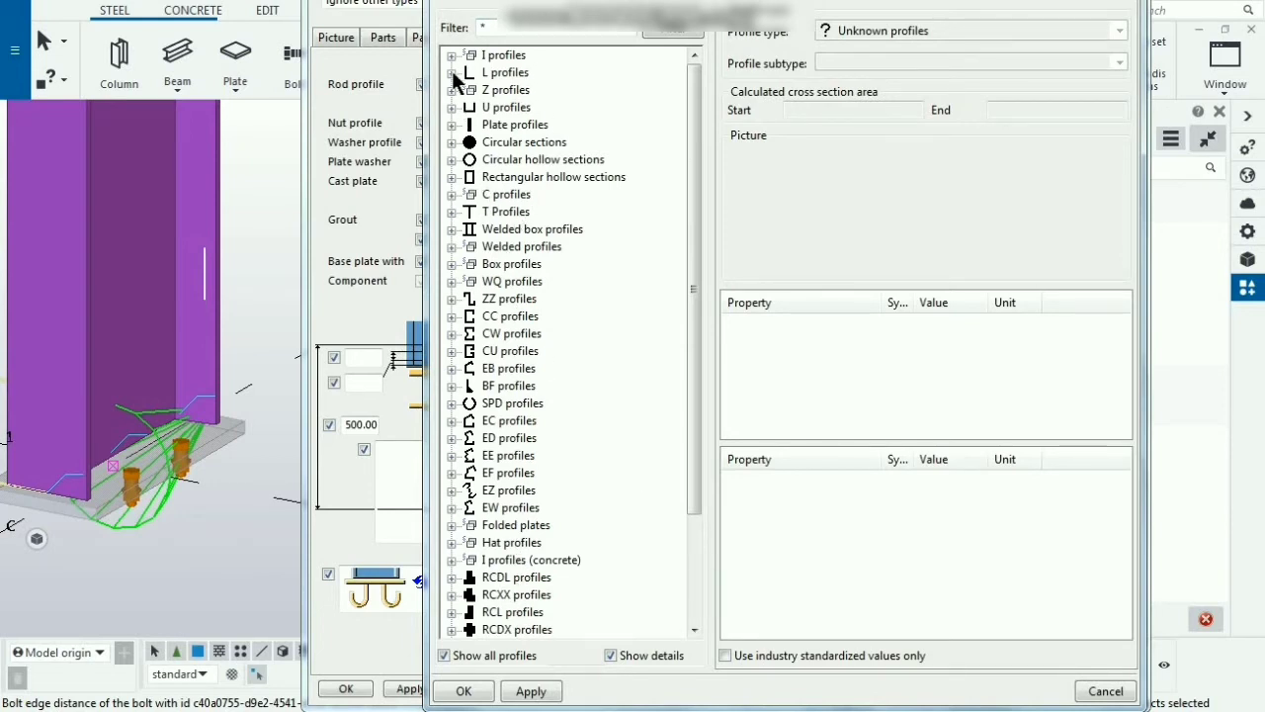
left_click(451, 56)
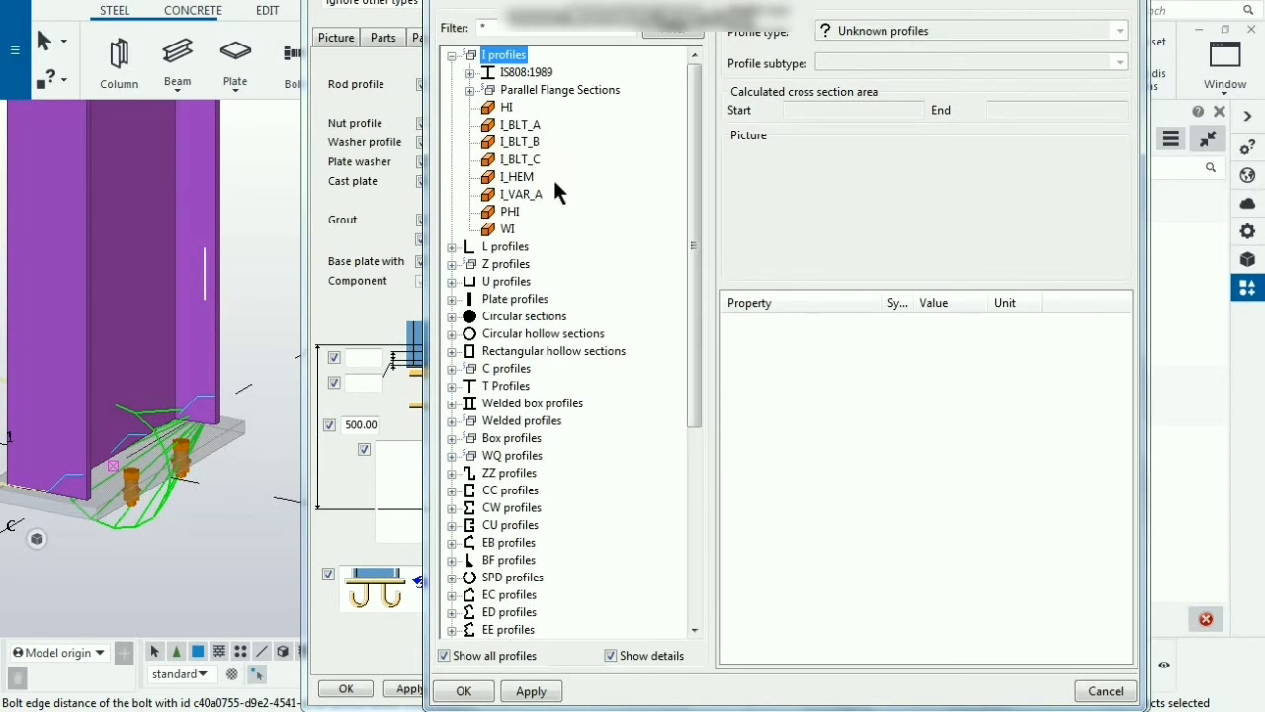
left_click(510, 212)
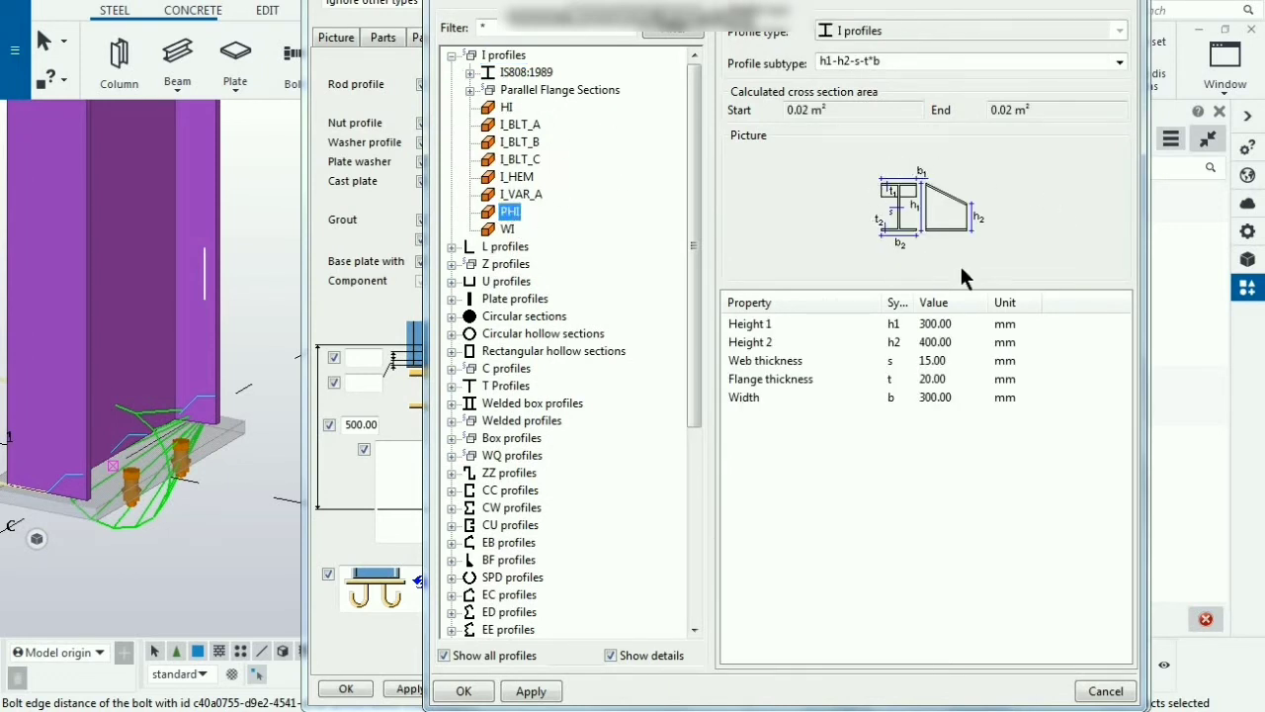
left_click(955, 323)
left_click(953, 323)
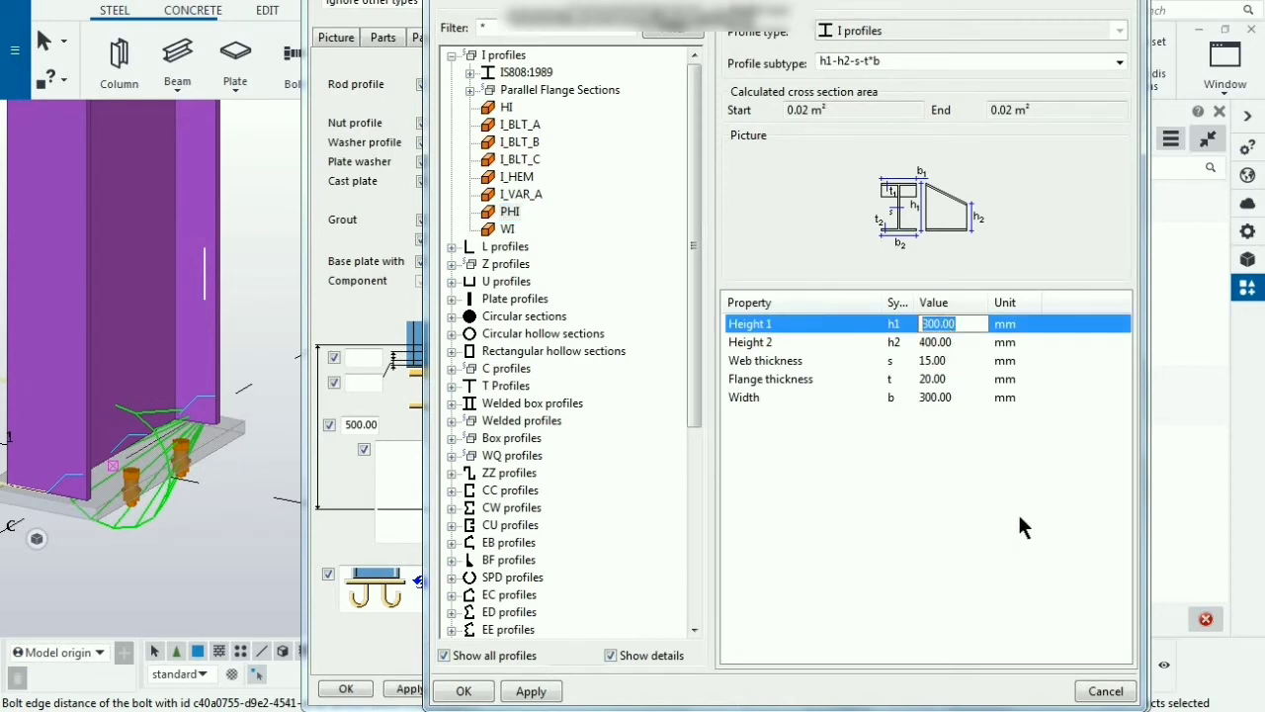
left_click(1117, 695)
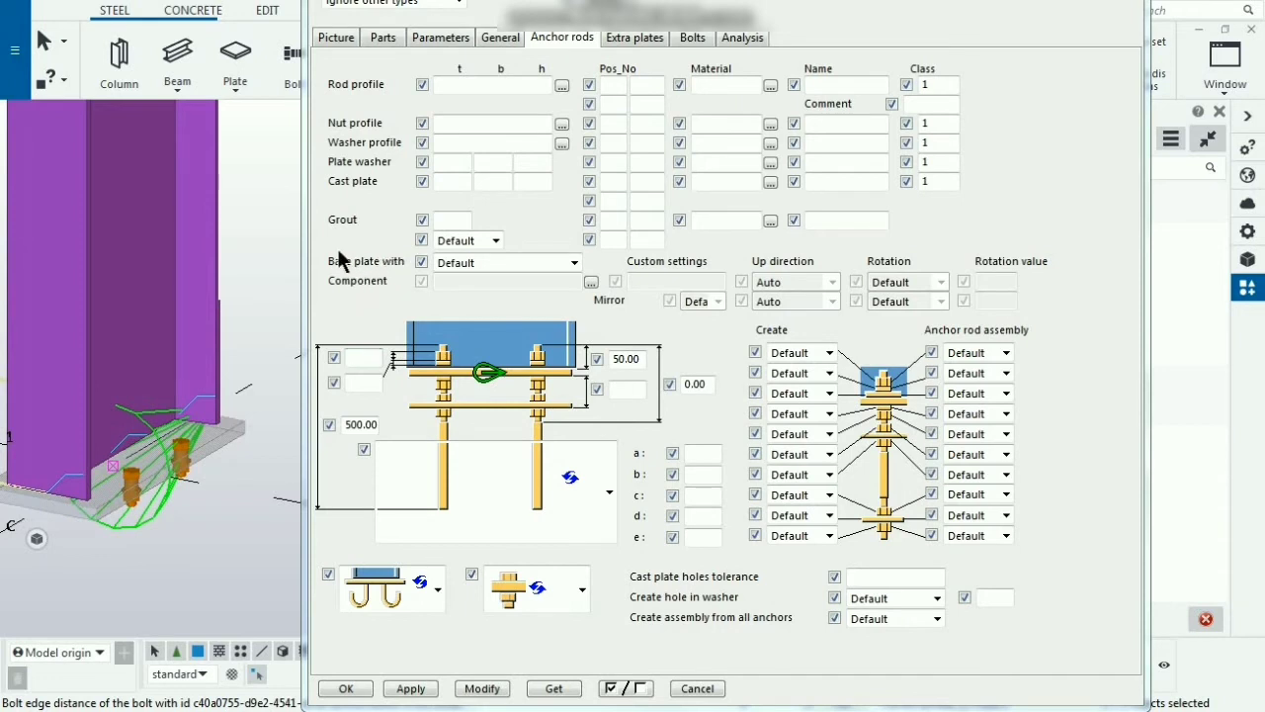
Set the base plate to be fixed with Anchor rods, modify the connection and inspect the rods under the column.
left_click(574, 264)
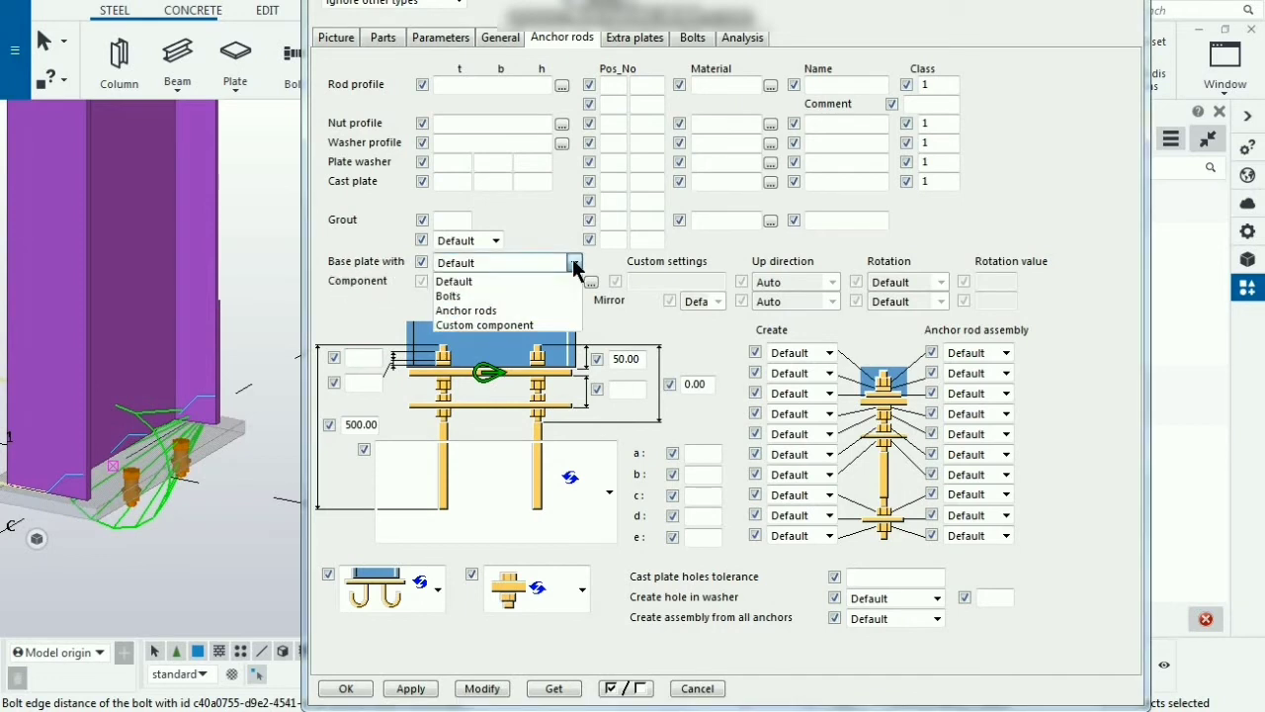
left_click(478, 313)
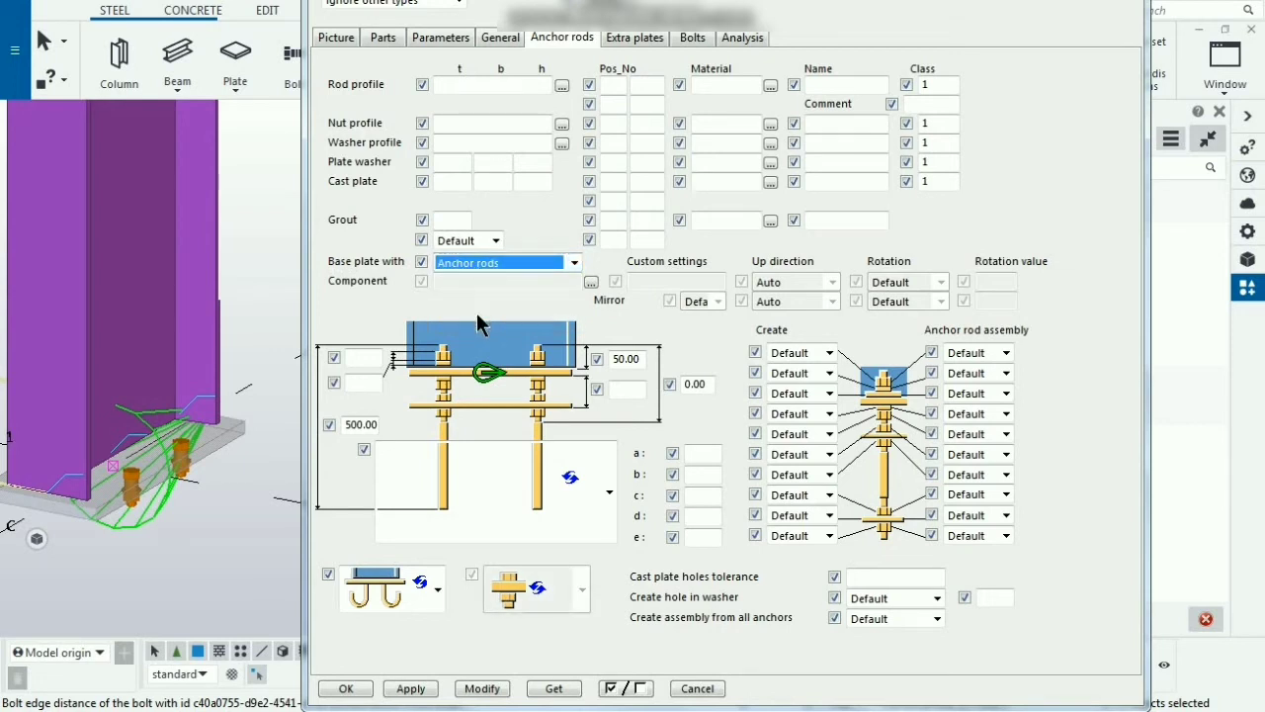
left_click(483, 689)
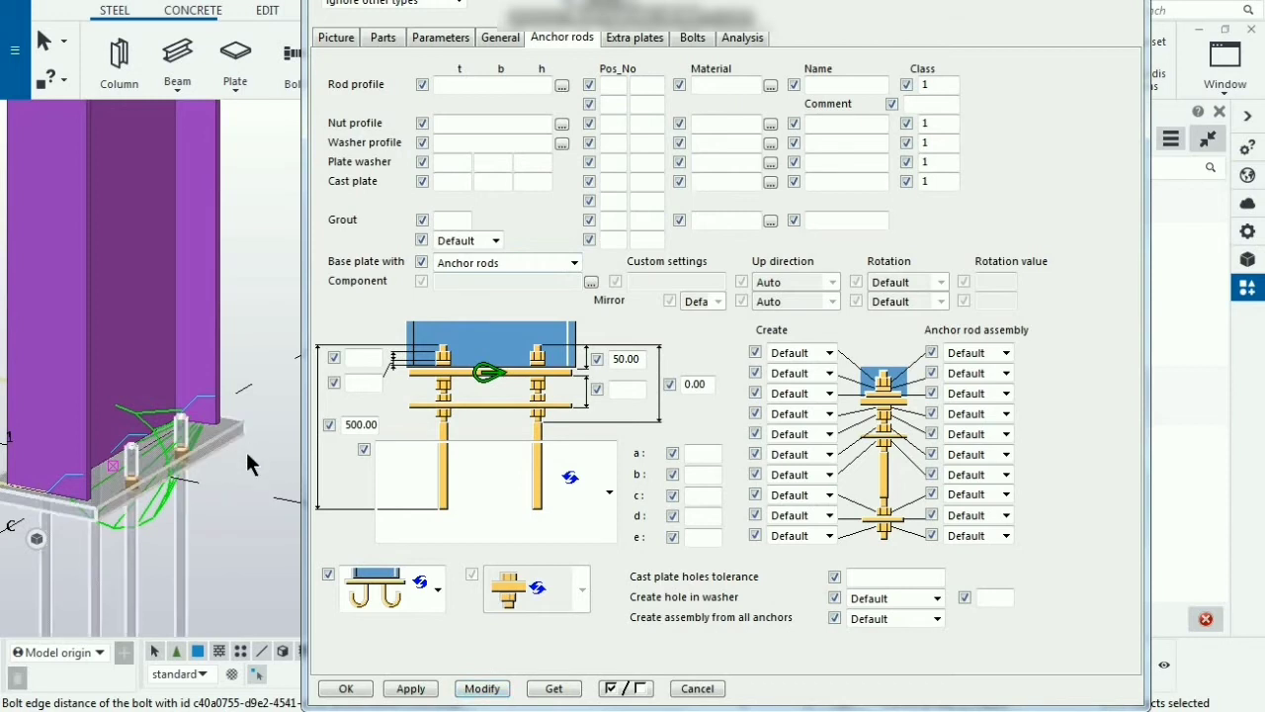
left_click(226, 503)
scroll(226, 501, "down", 3)
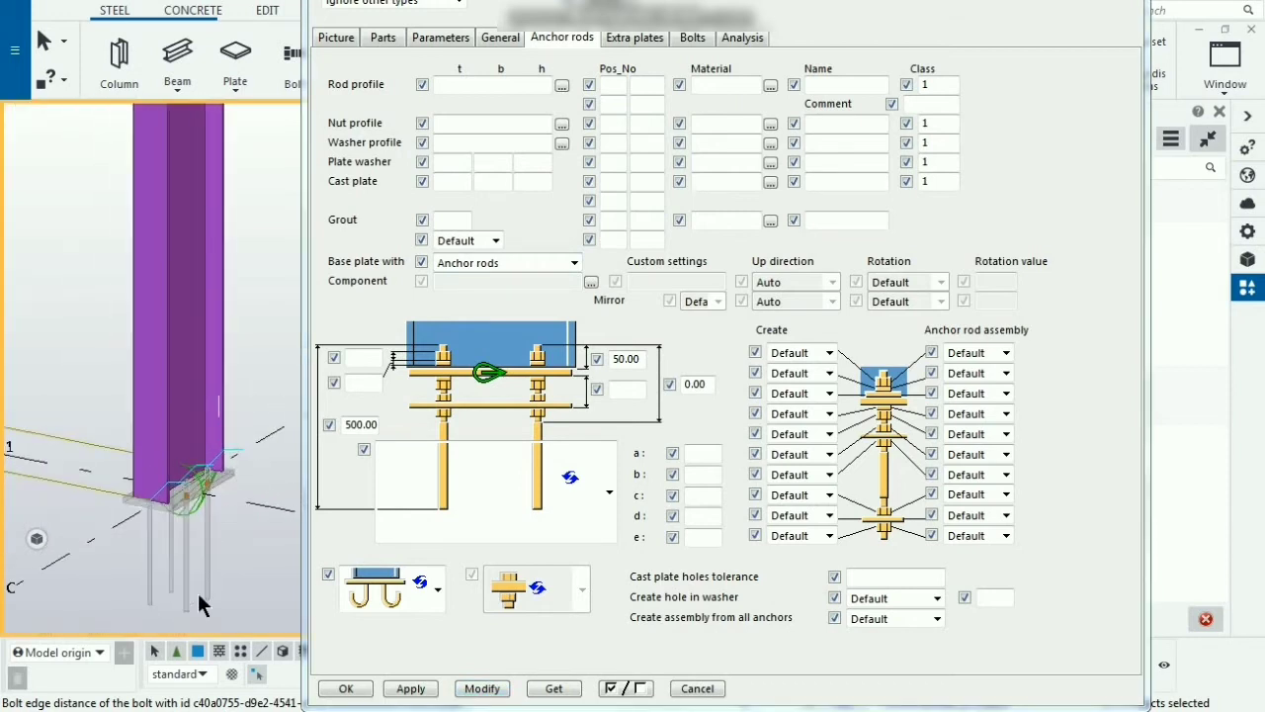
scroll(184, 519, "down", 2)
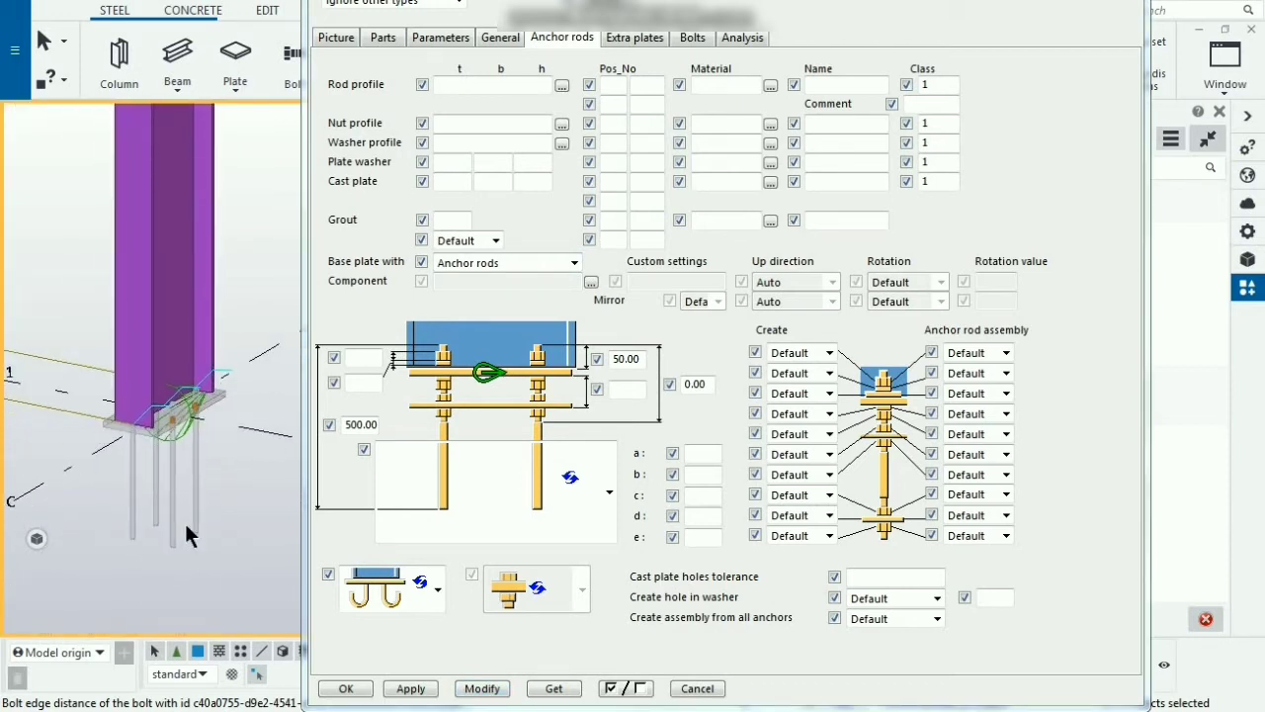
scroll(181, 493, "up", 2)
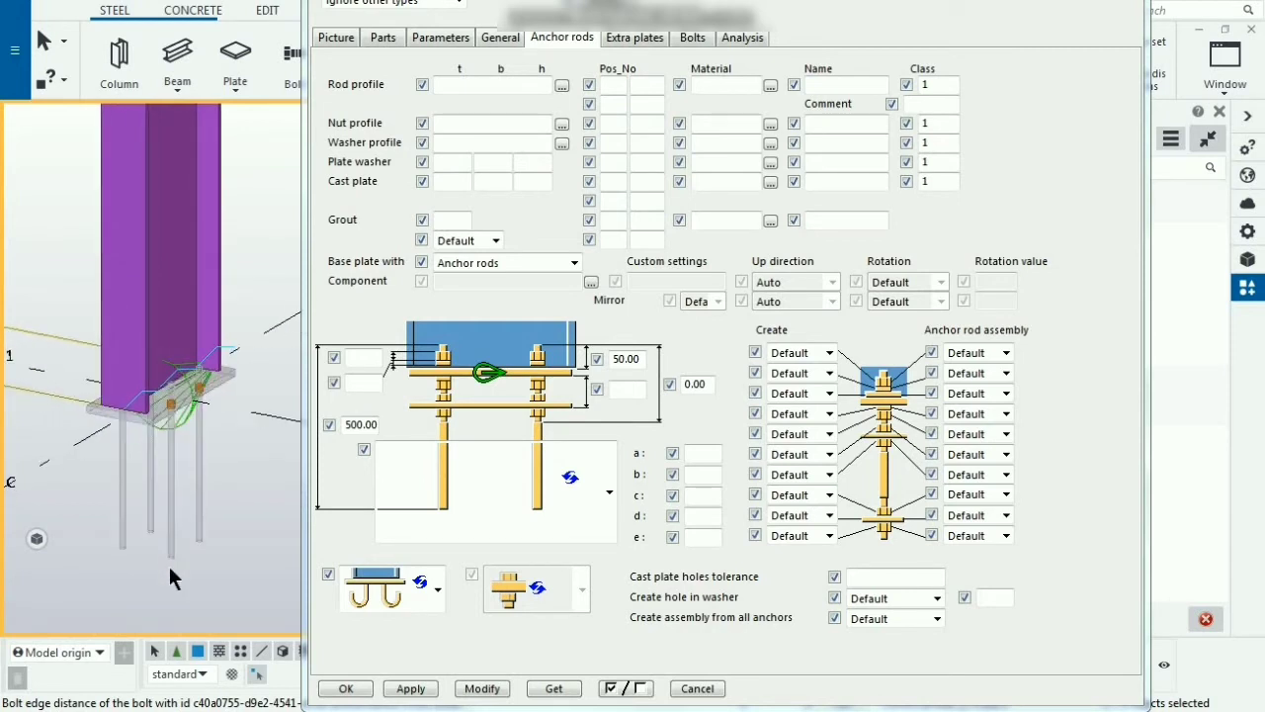
Choose the L-bent anchor rod shape with a at 60 and b at 40, modify the connection and inspect the rod ends.
left_click(610, 491)
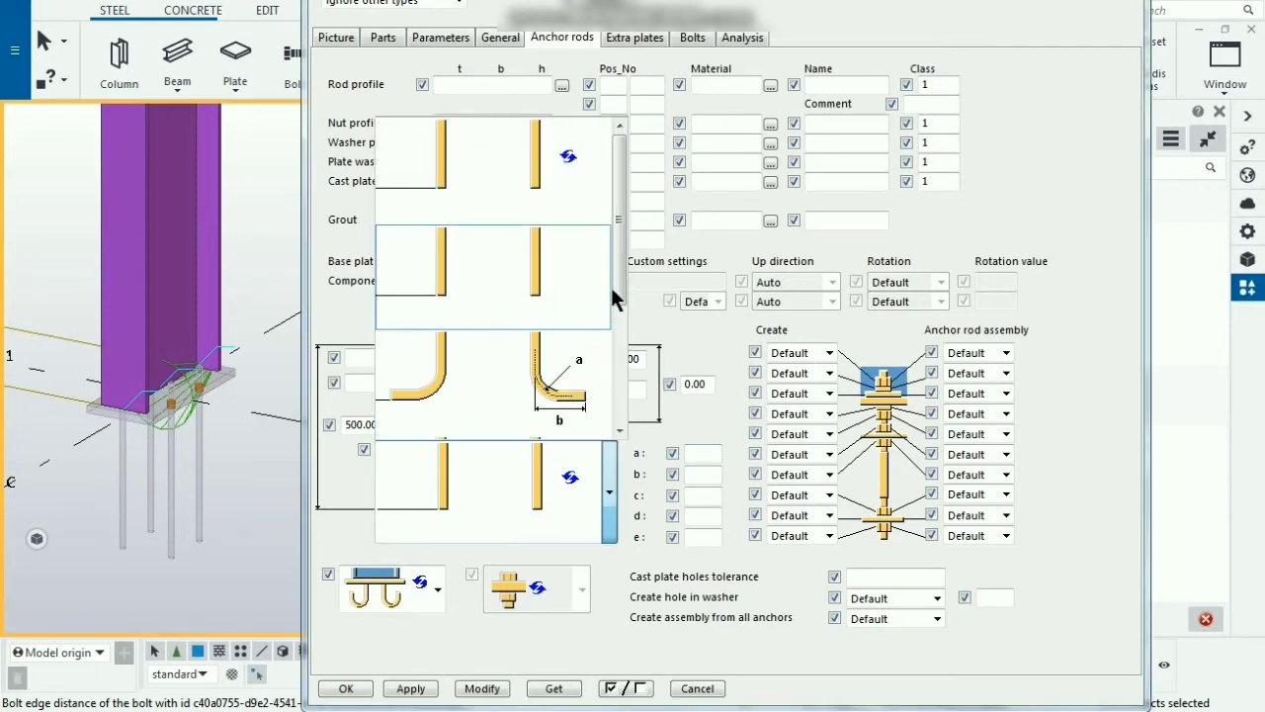
left_click_drag(619, 309, 603, 335)
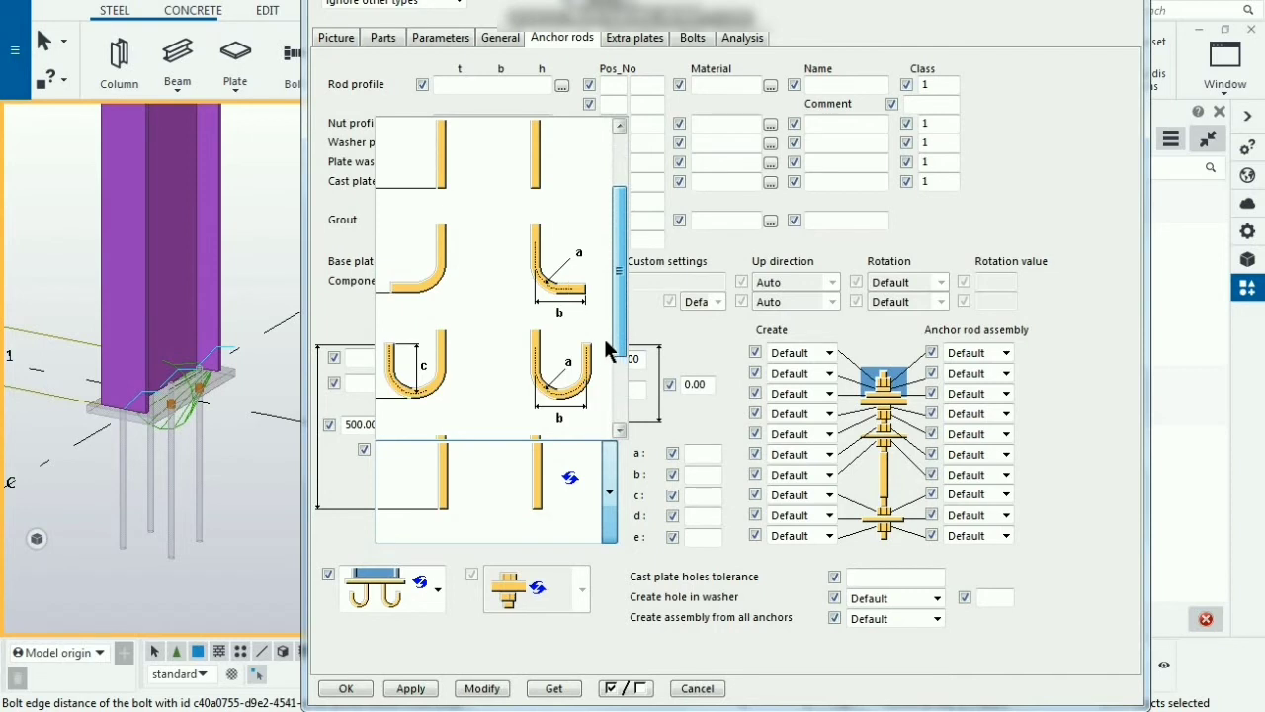
left_click(542, 279)
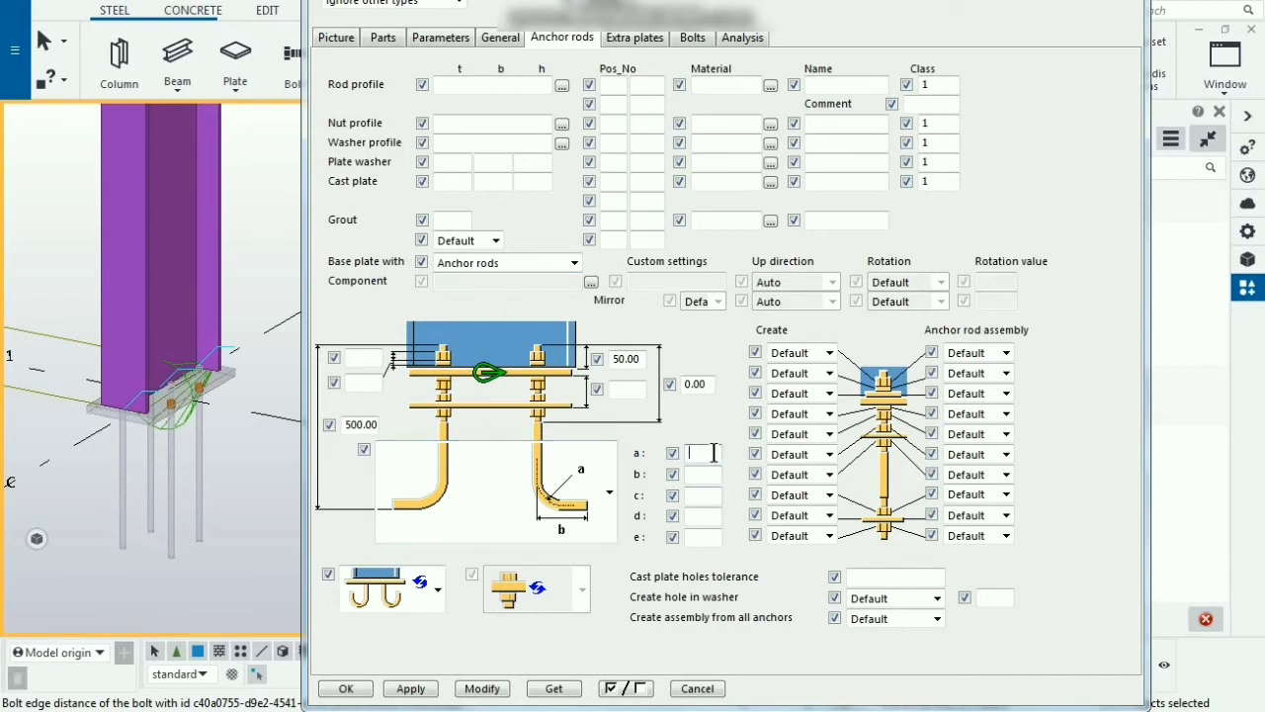
type("60")
key("Tab")
type("40")
key("Tab")
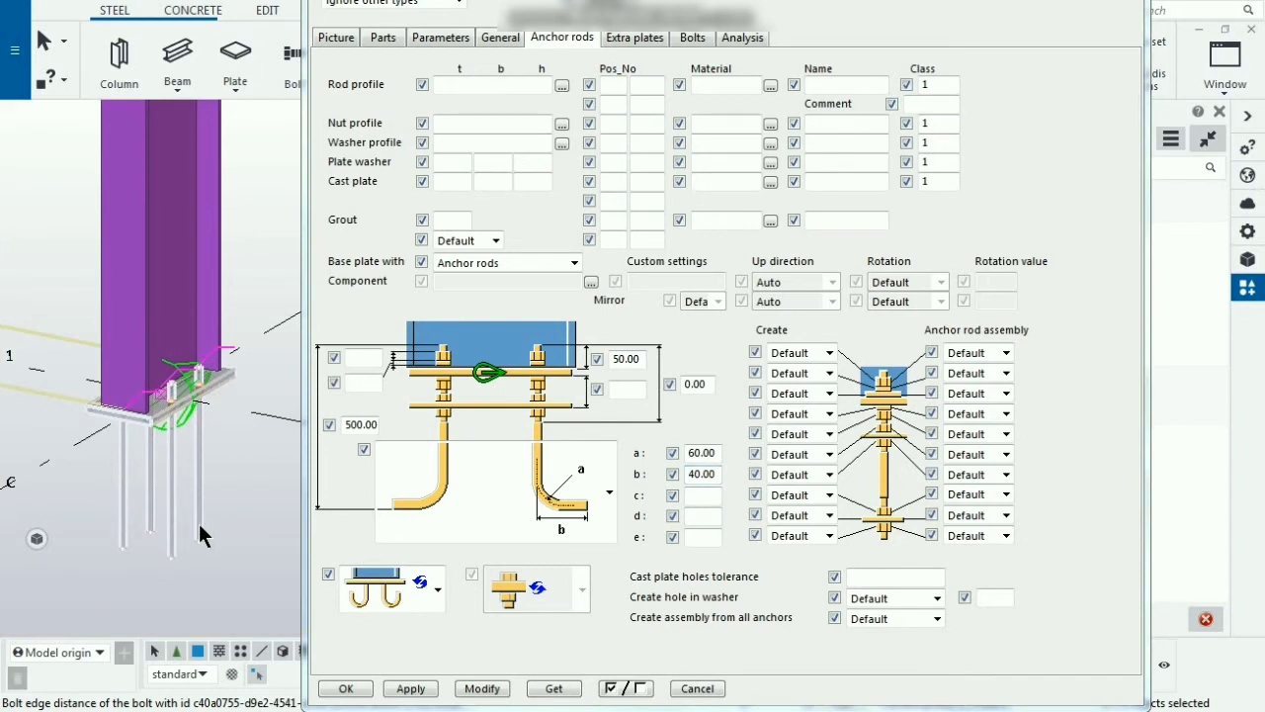
left_click(500, 689)
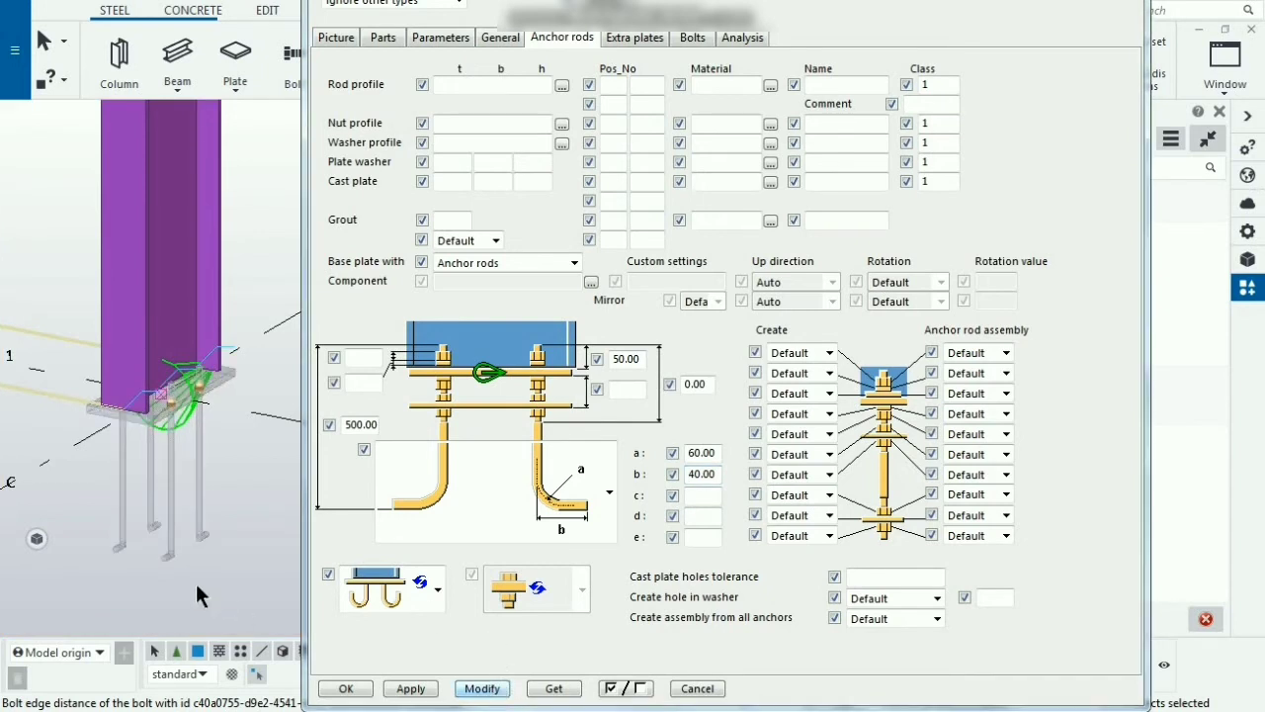
scroll(198, 551, "up", 5)
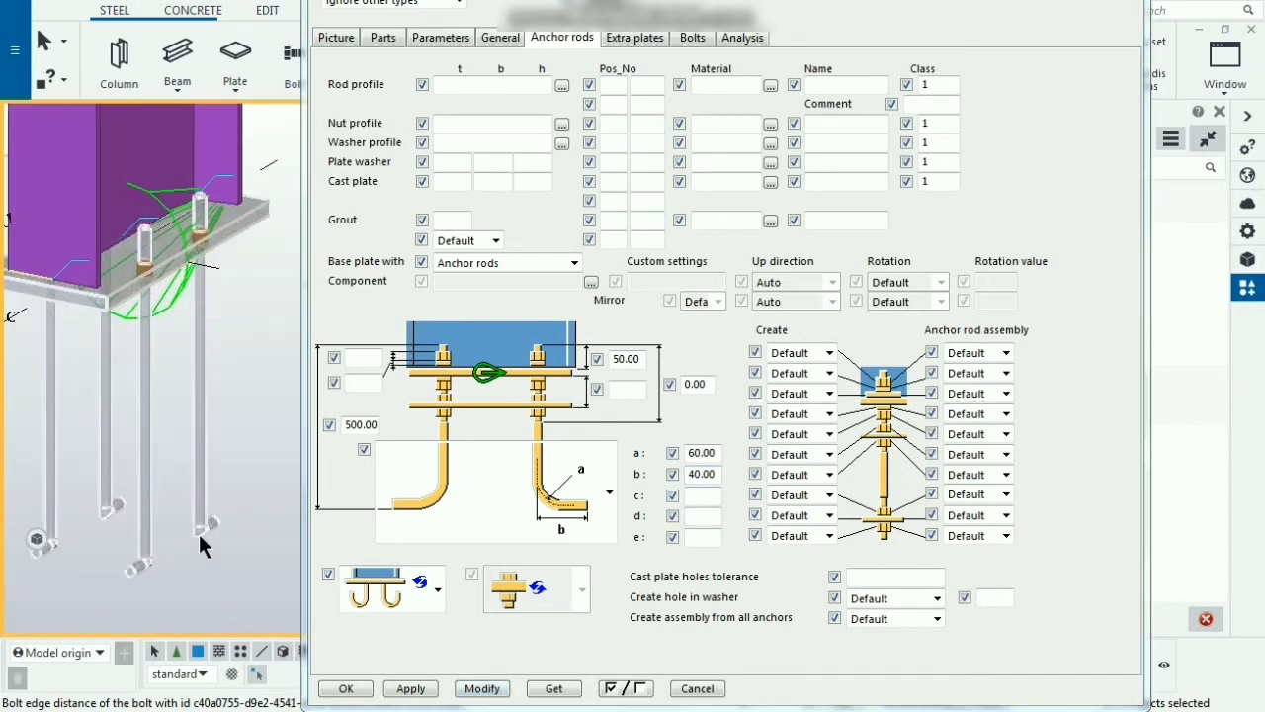
scroll(198, 534, "up", 2)
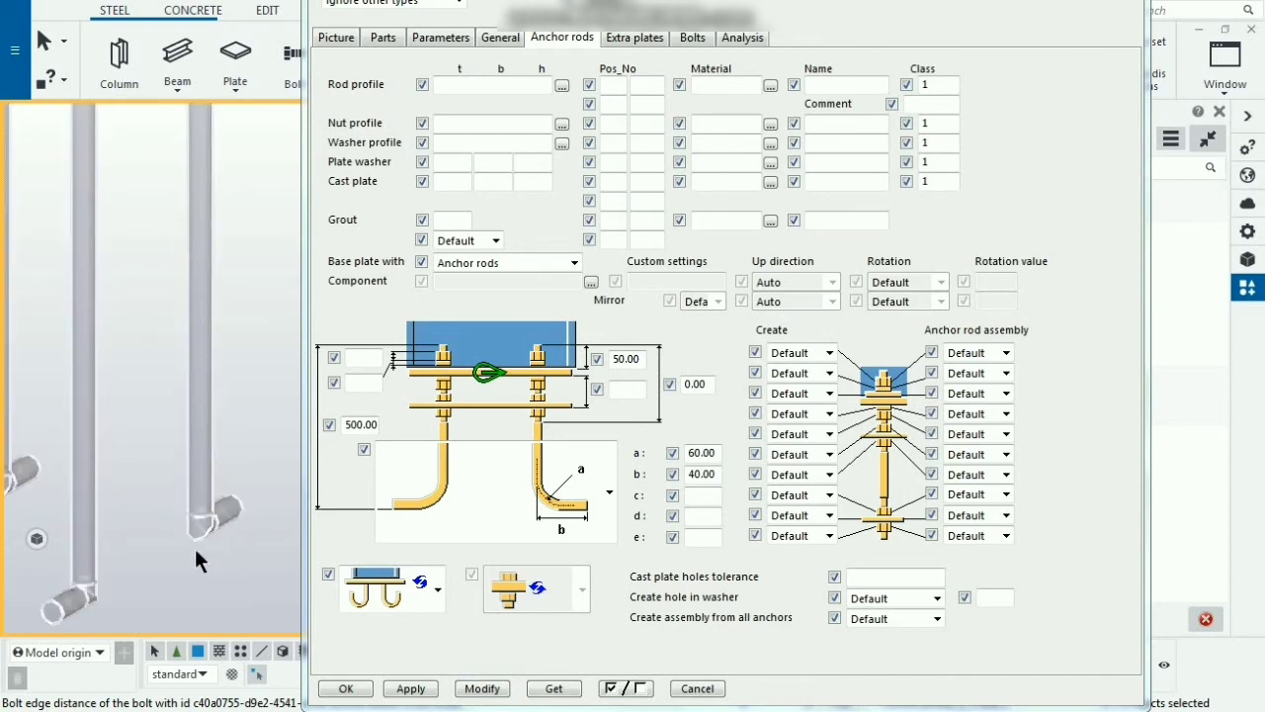
Set the bent anchor rods' dimension a to 200 and modify the connection.
left_click_drag(717, 454, 601, 466)
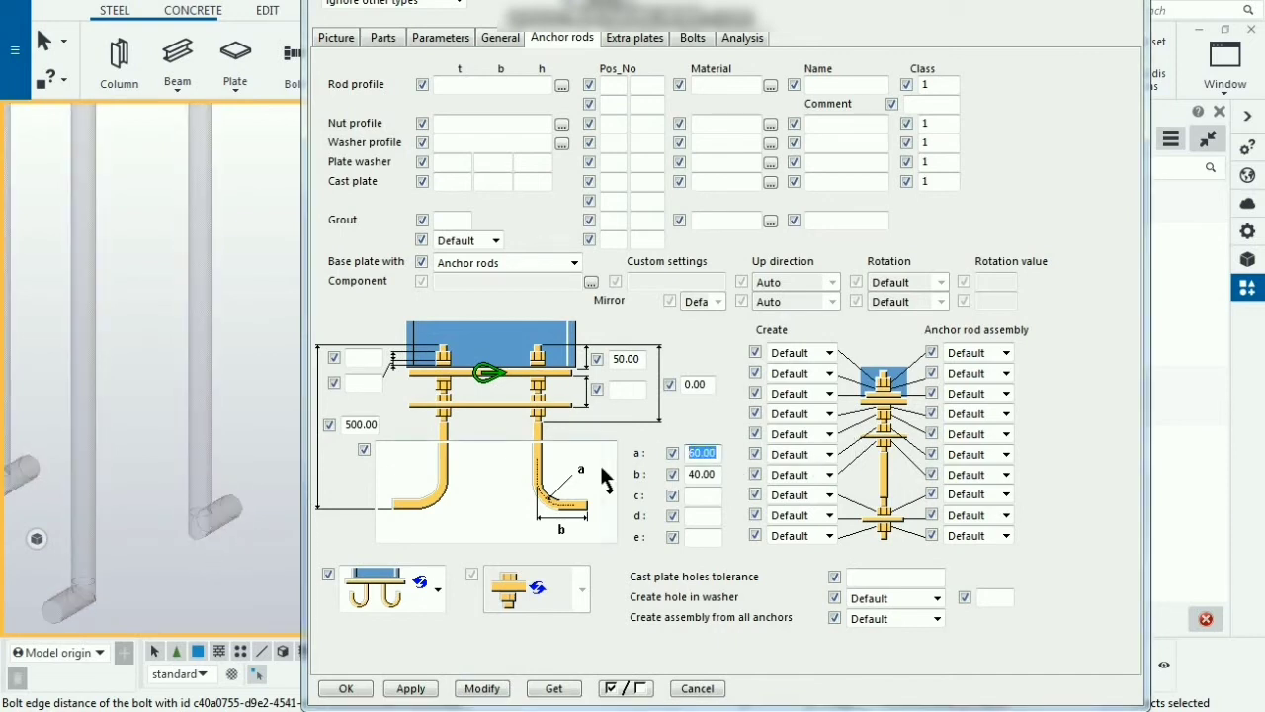
type("200")
key("Return")
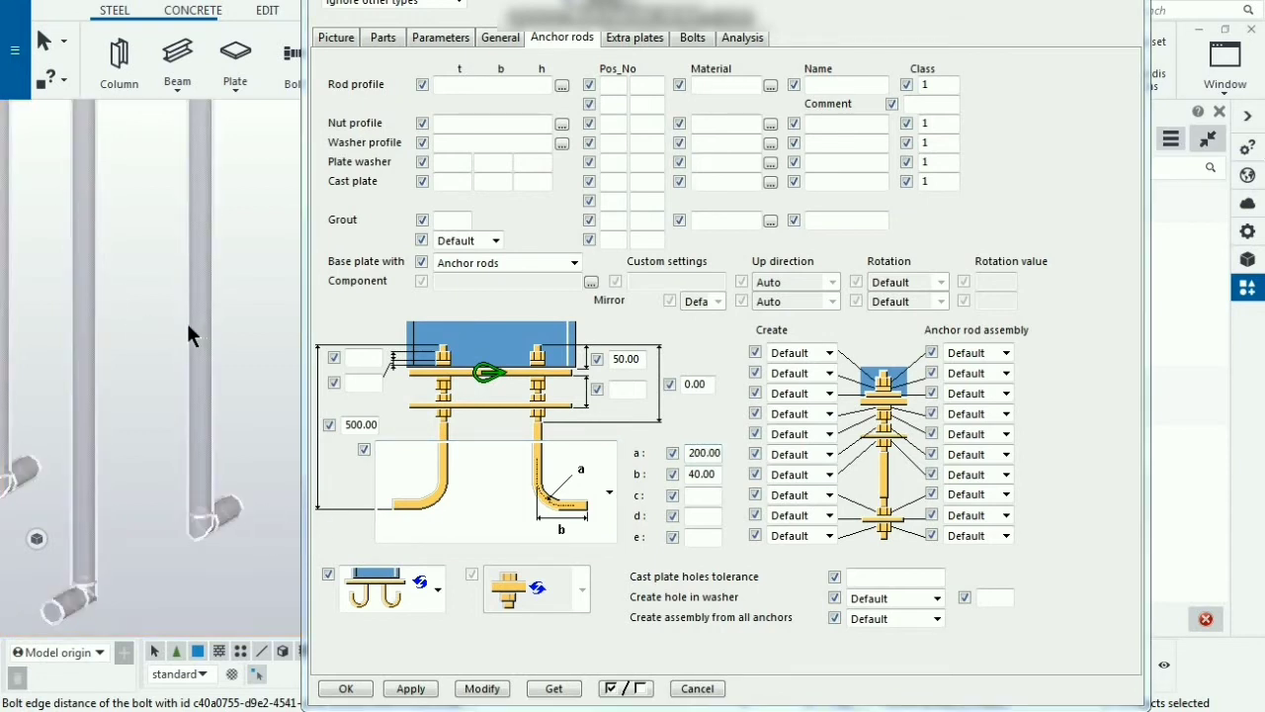
left_click(484, 689)
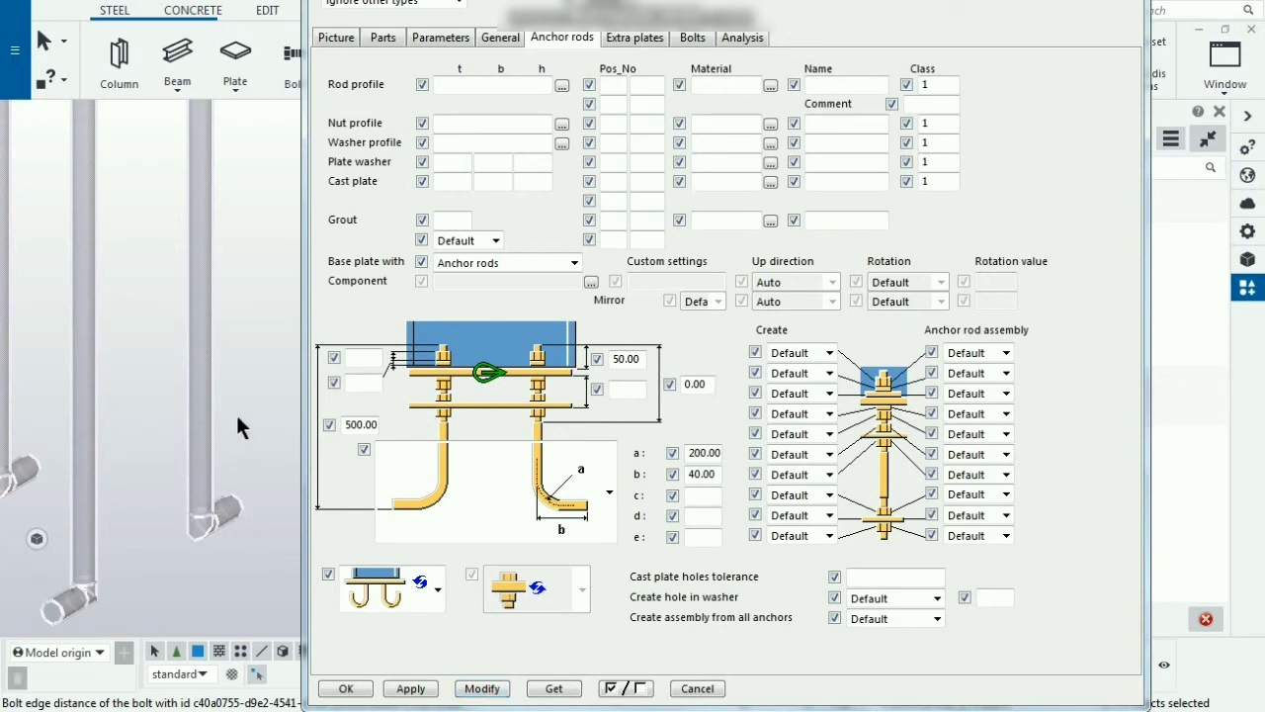
Set the bent anchor rods' dimension a to 100 and modify the connection.
scroll(235, 411, "down", 5)
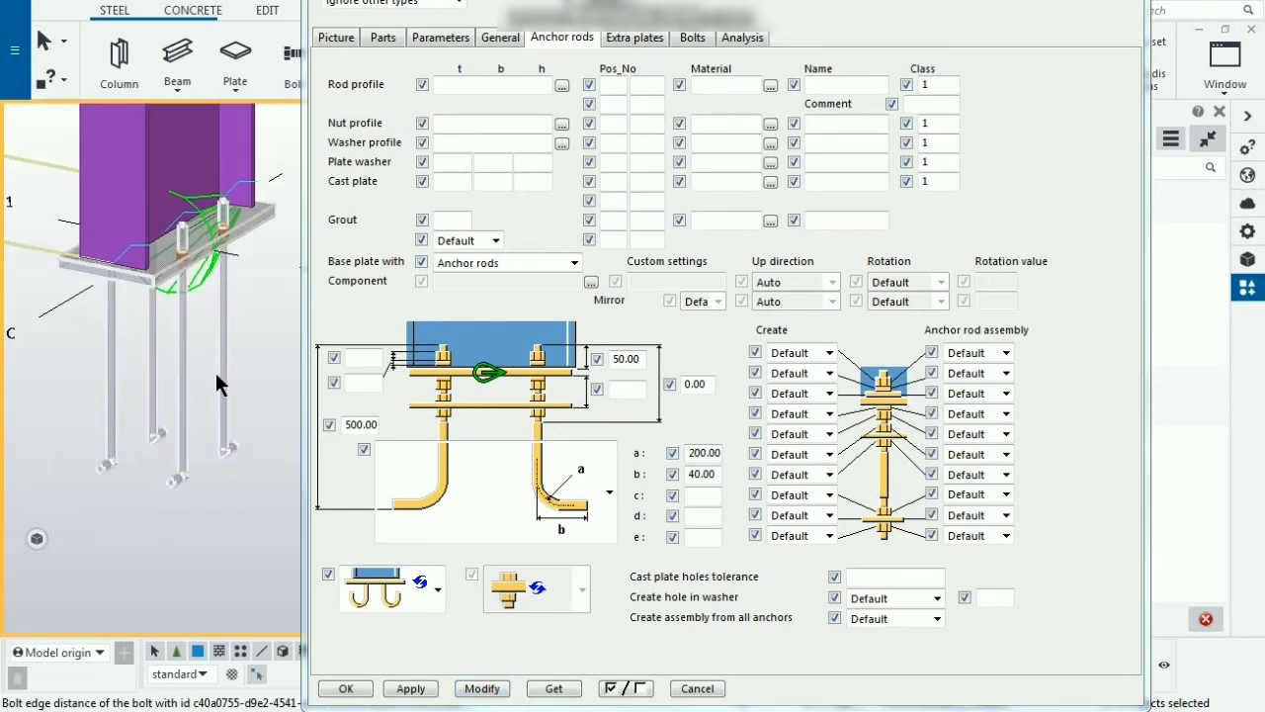
scroll(224, 392, "up", 3)
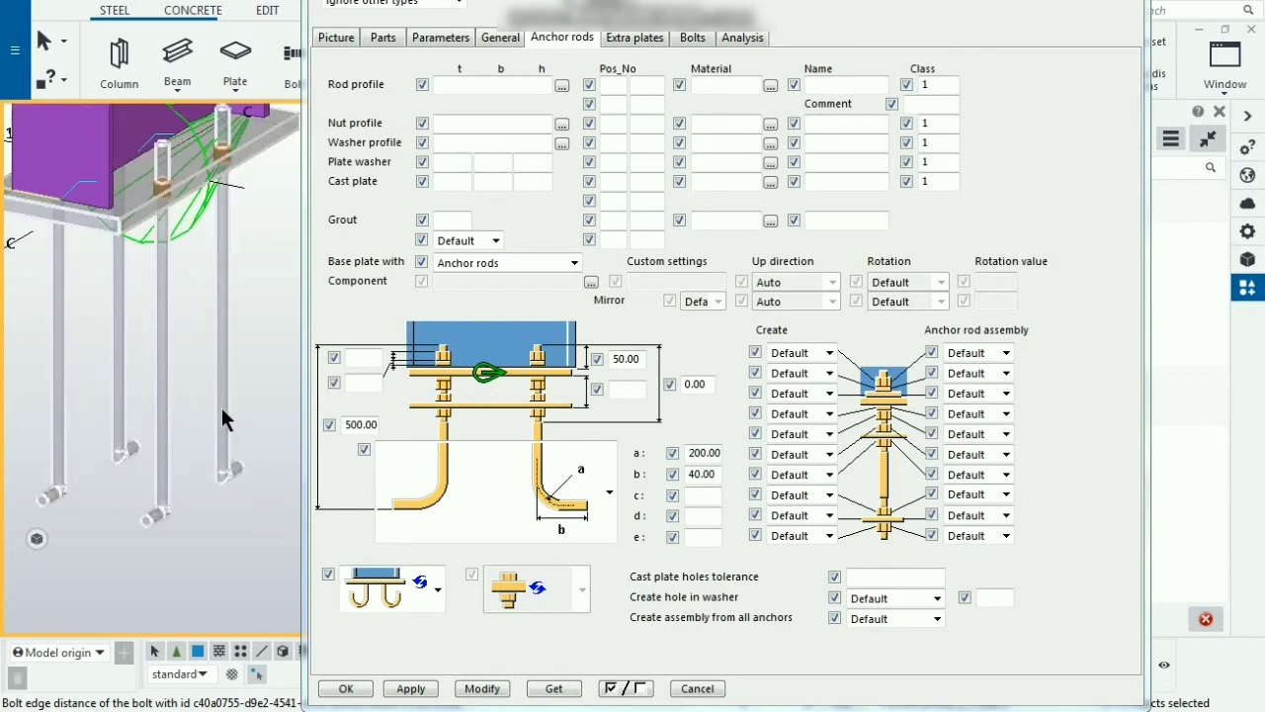
left_click(465, 691)
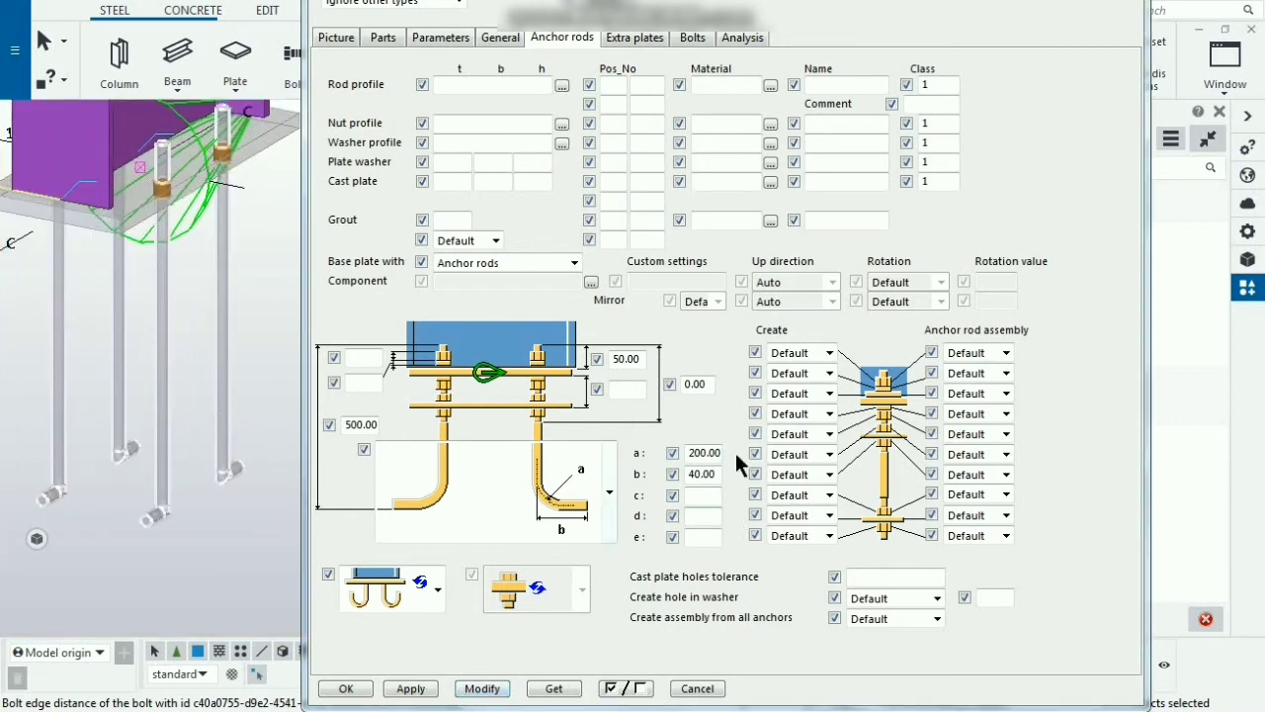
left_click_drag(721, 449, 654, 462)
type("1000")
key("BackSpace")
left_click(494, 689)
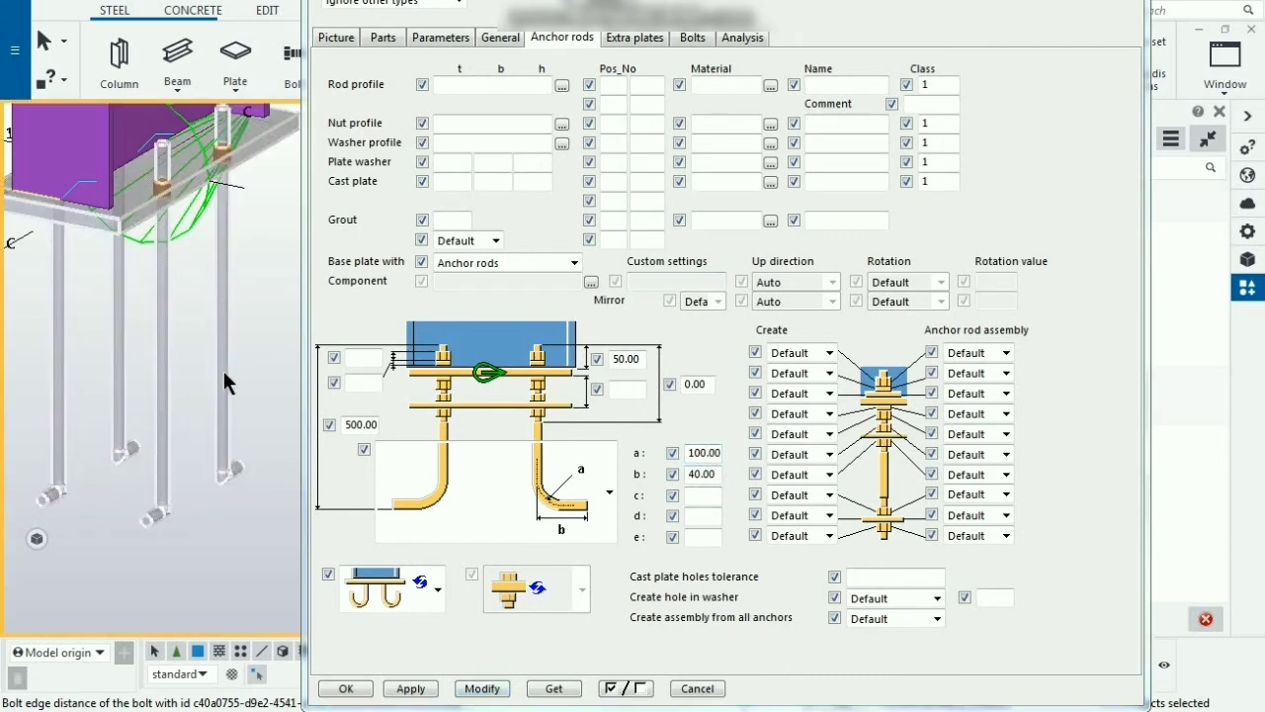
left_click(476, 689)
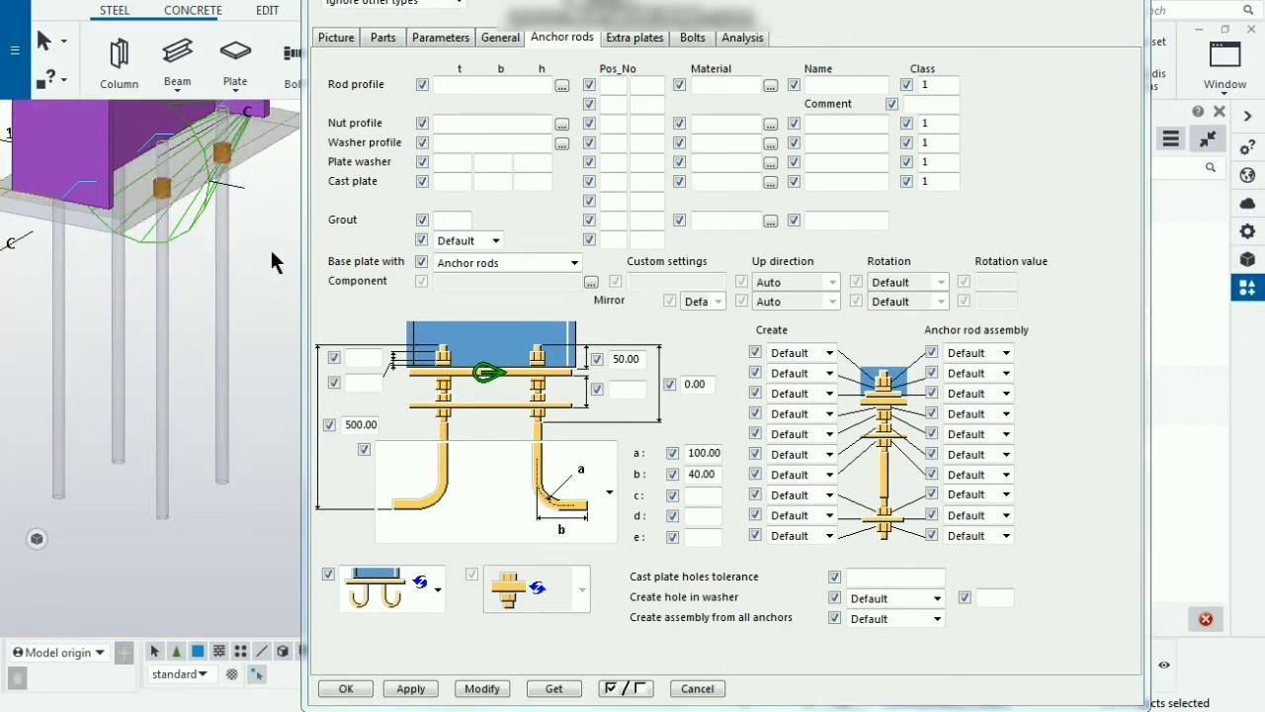
Inspect the column base and examine the extra plate settings, including the available extra profile arrangements under the anchor rods.
scroll(142, 452, "down", 4)
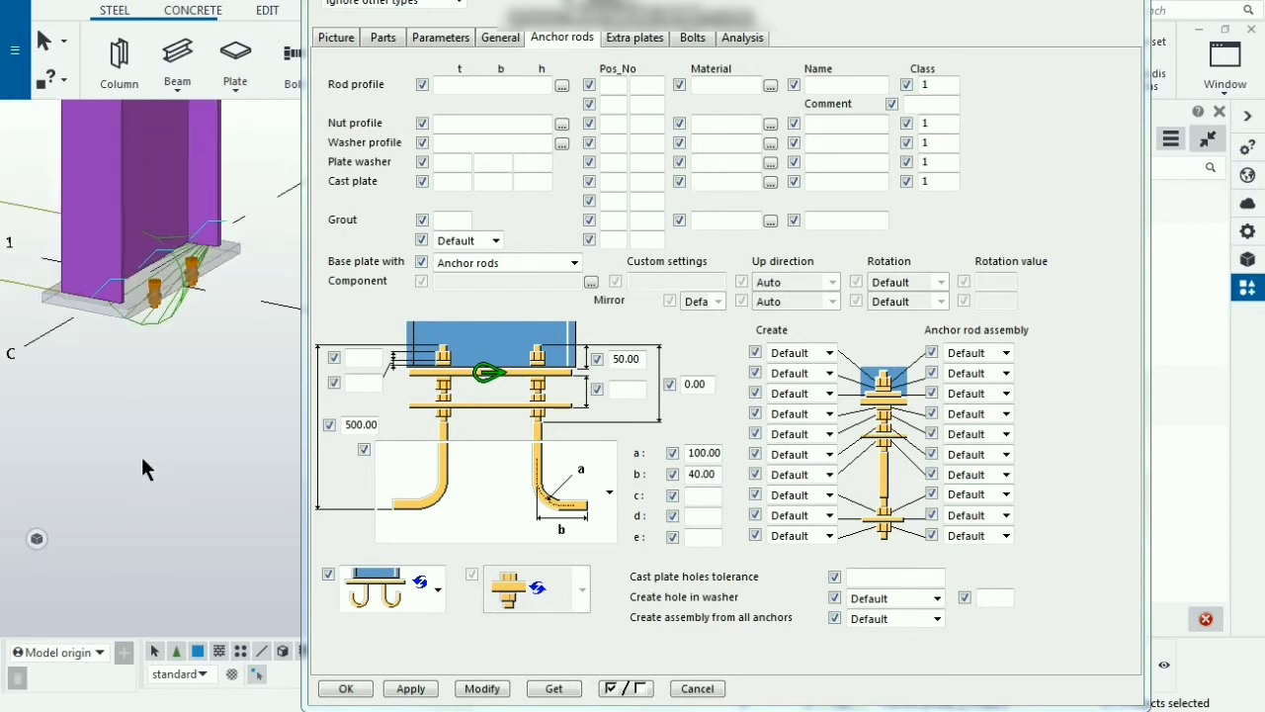
scroll(189, 237, "up", 1)
scroll(192, 241, "up", 1)
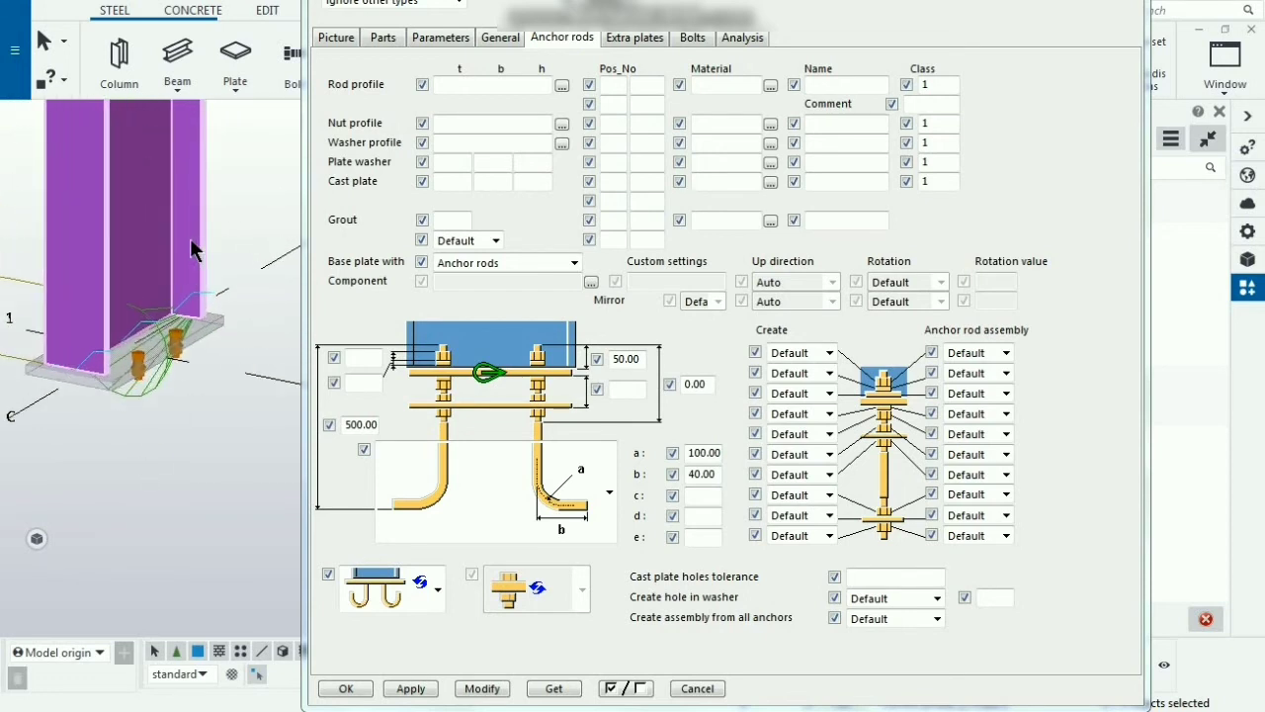
left_click(635, 38)
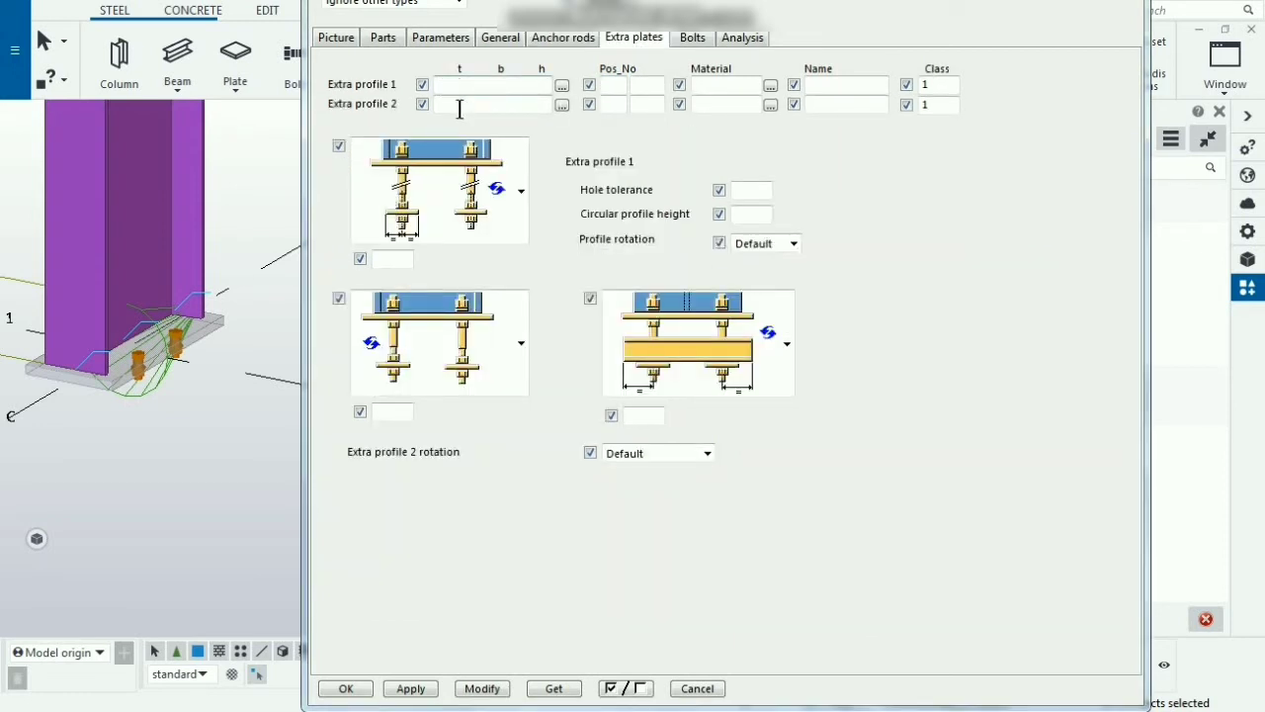
left_click(520, 346)
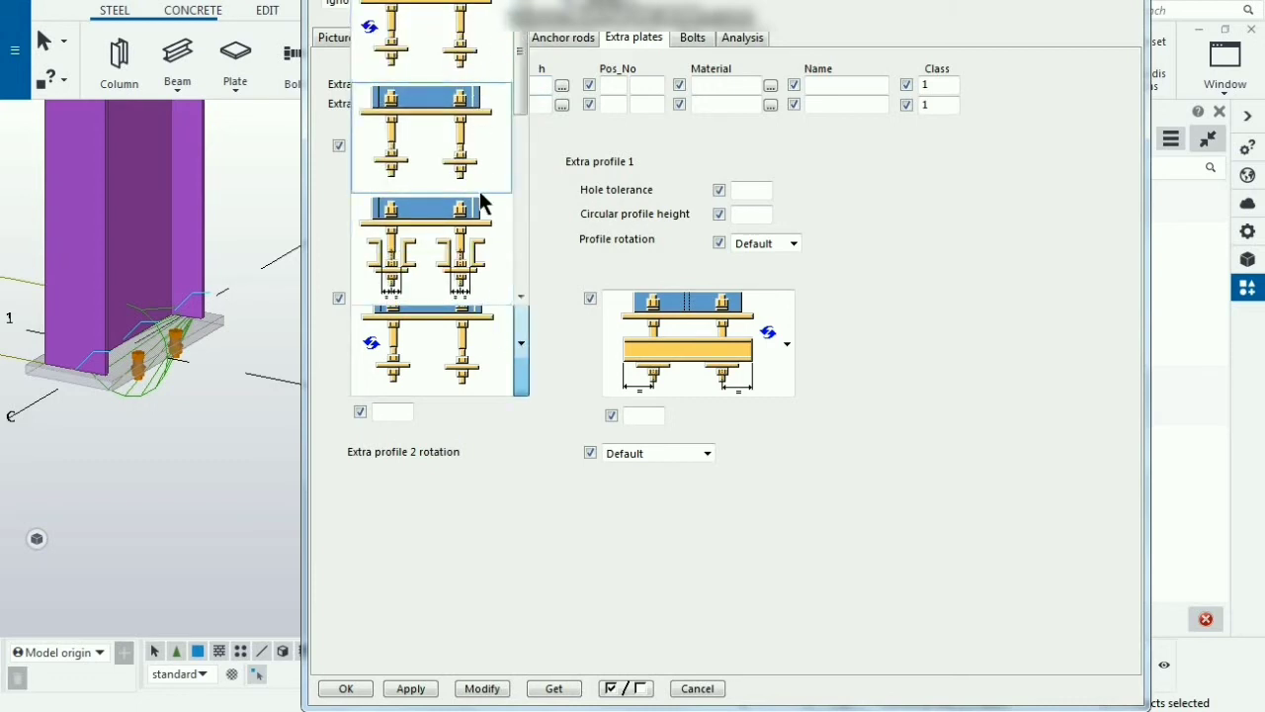
left_click(748, 137)
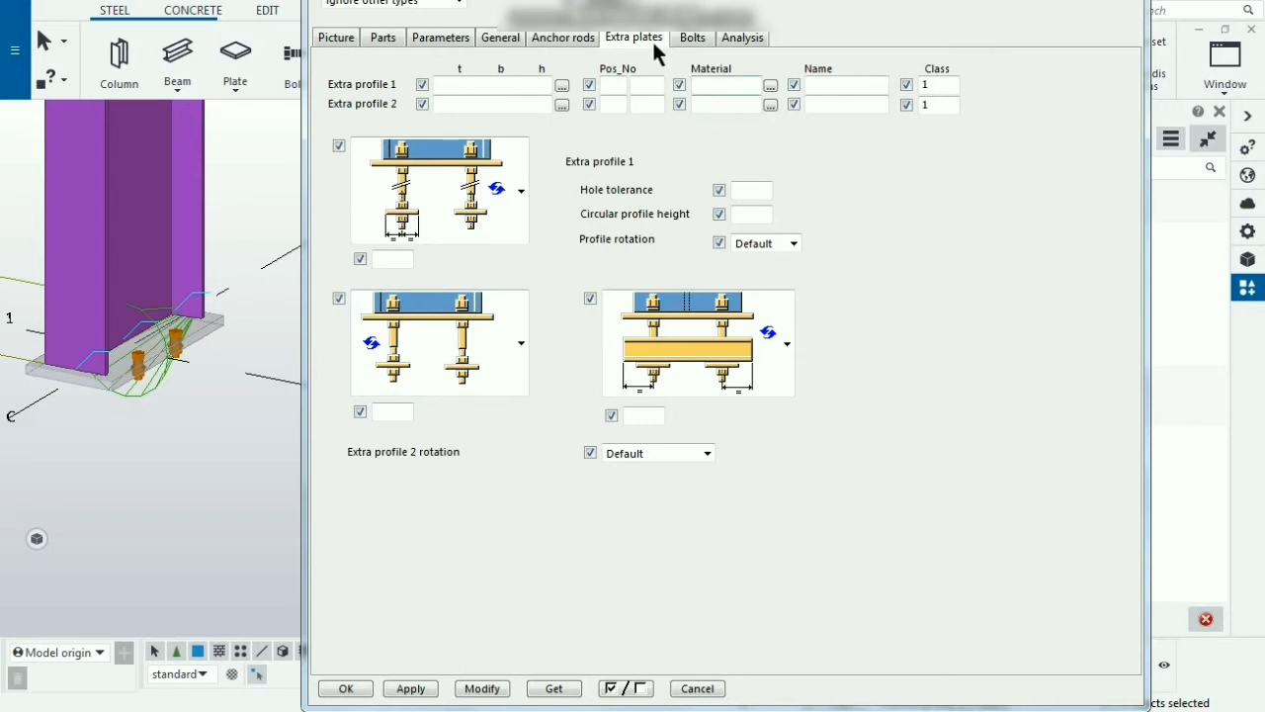
Set the base plate's bolt size to 20 and modify the connection.
left_click(678, 42)
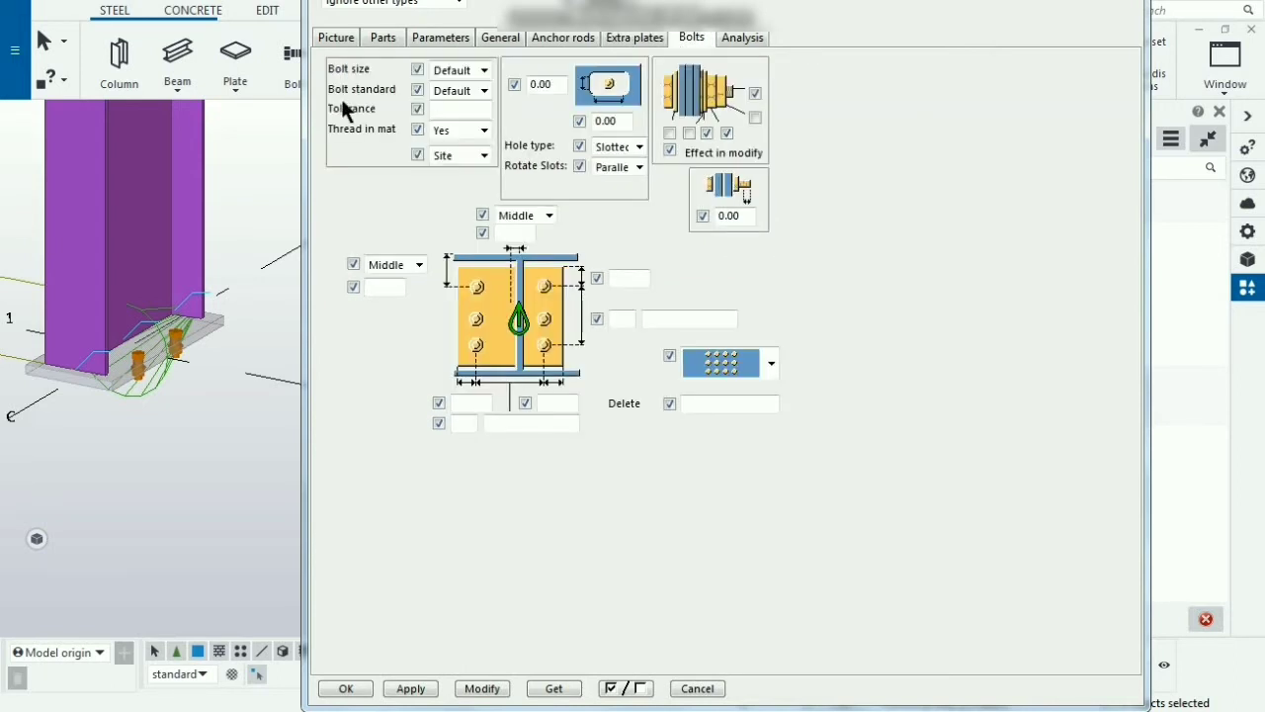
left_click(484, 70)
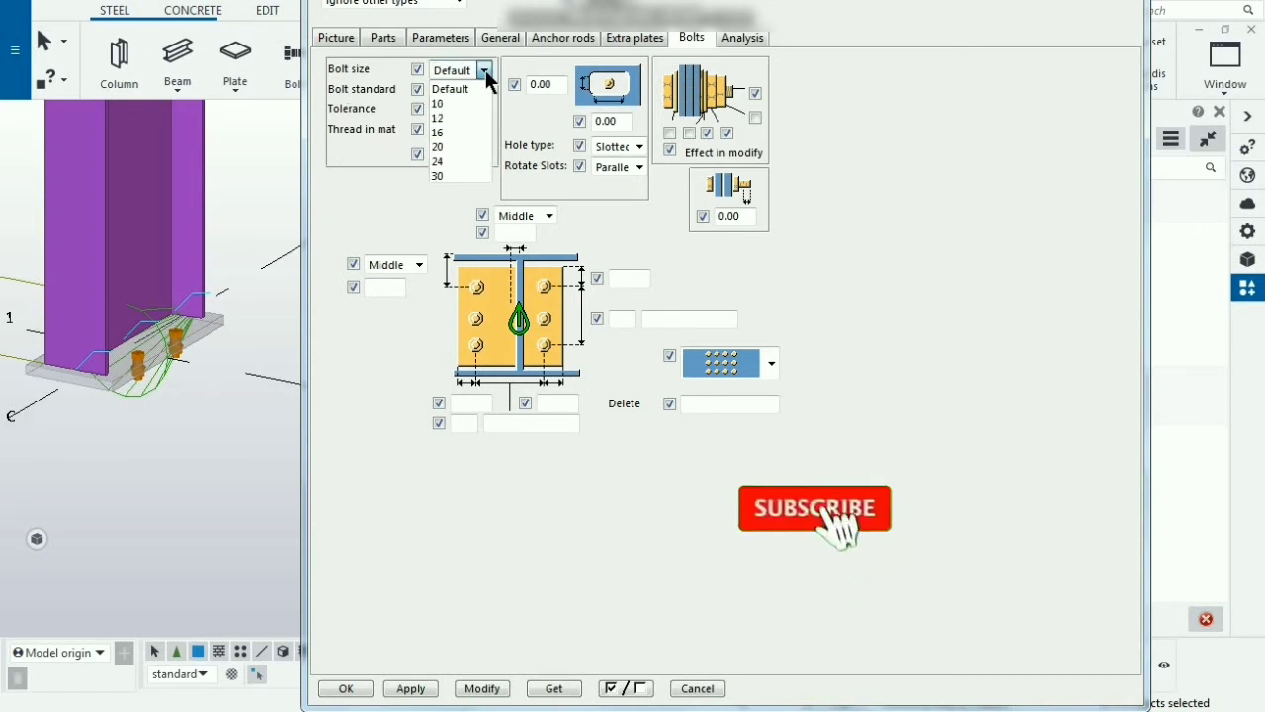
left_click(462, 147)
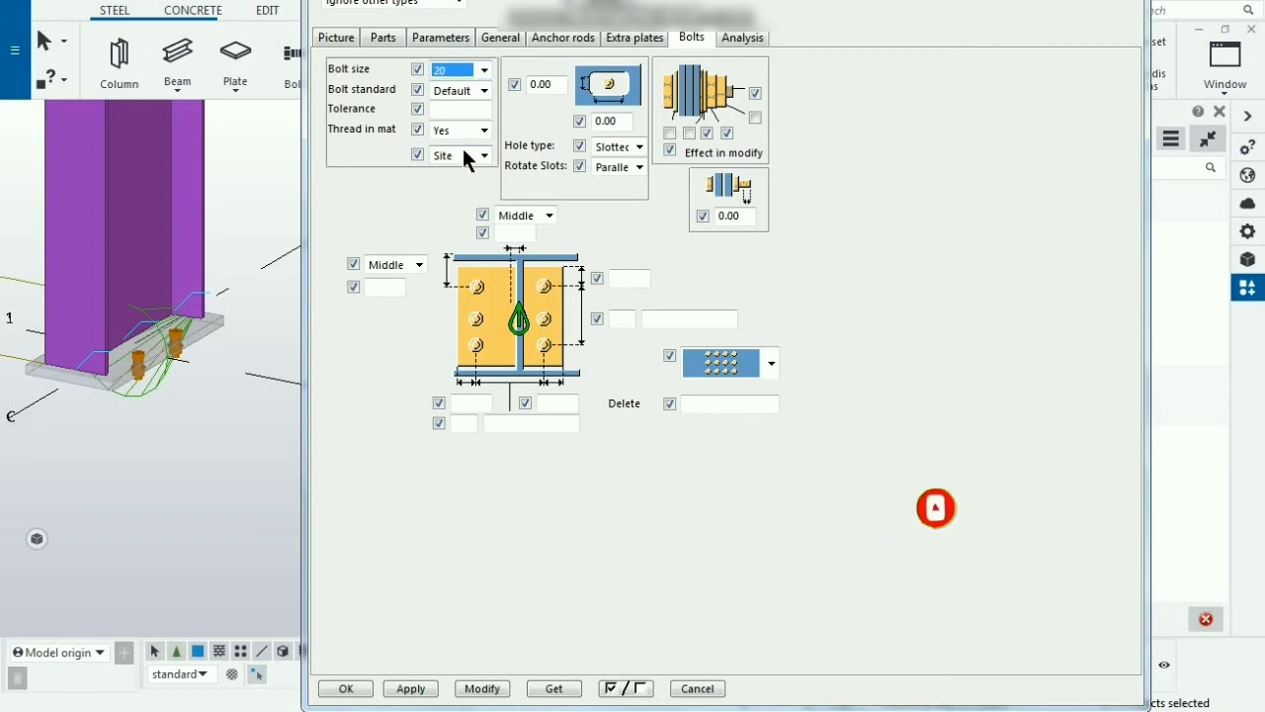
left_click(500, 687)
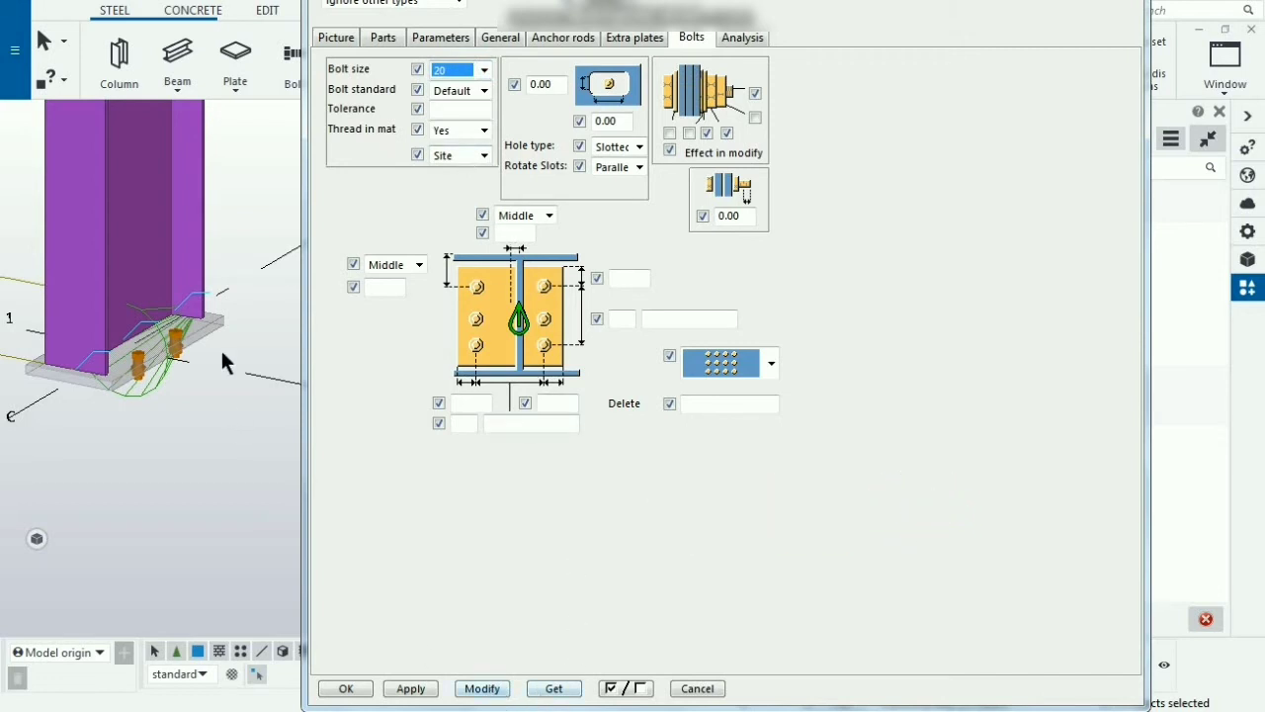
left_click(462, 690)
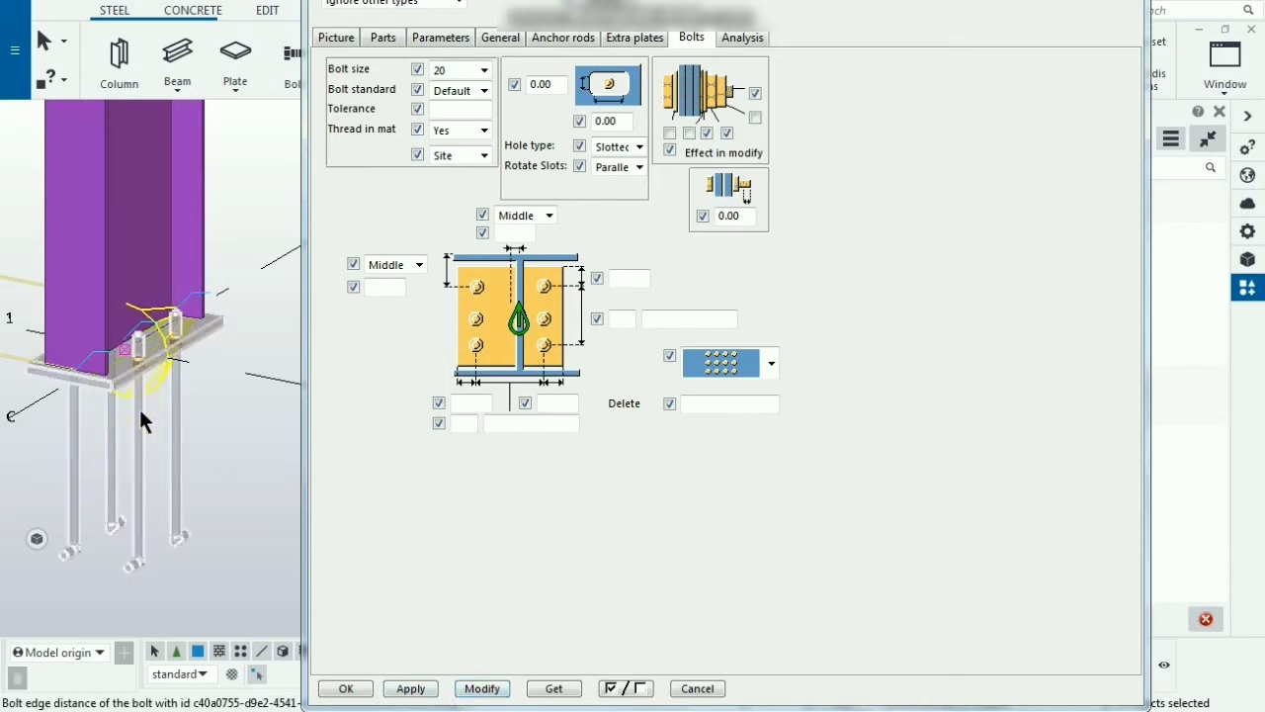
Set the base plate's bolt size to 16 and modify the connection.
left_click(484, 70)
left_click(456, 132)
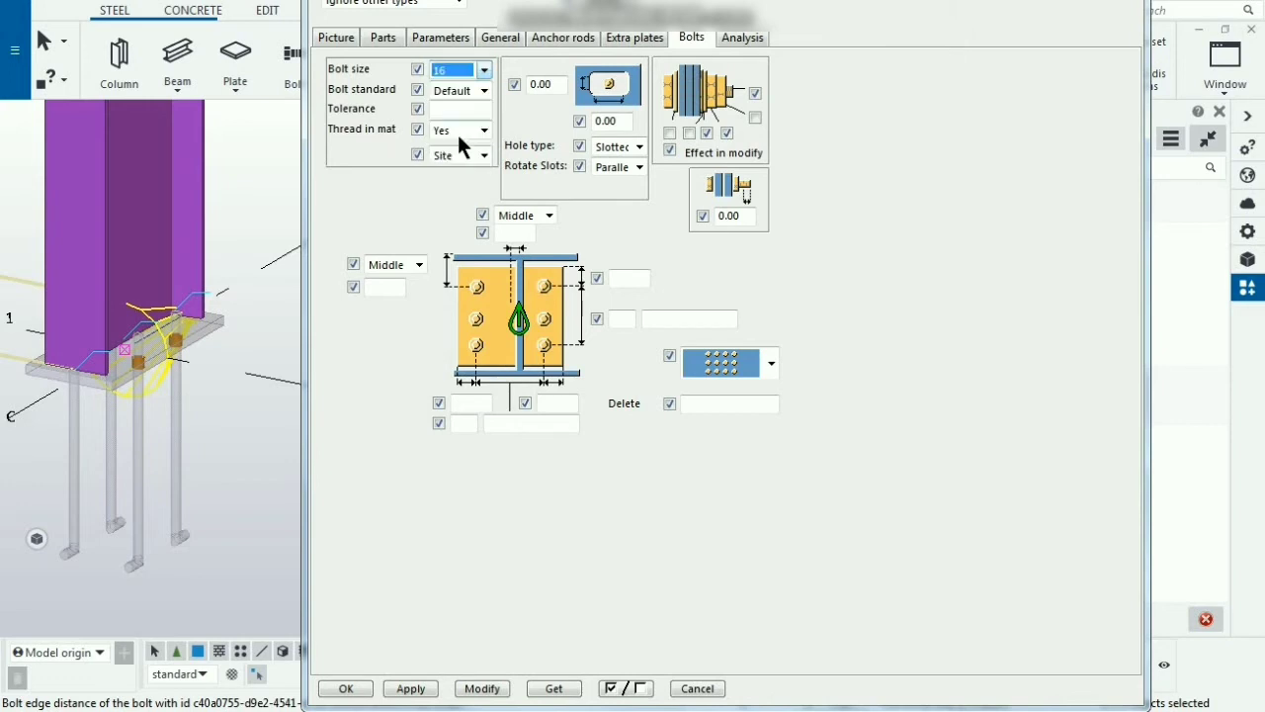
left_click(482, 688)
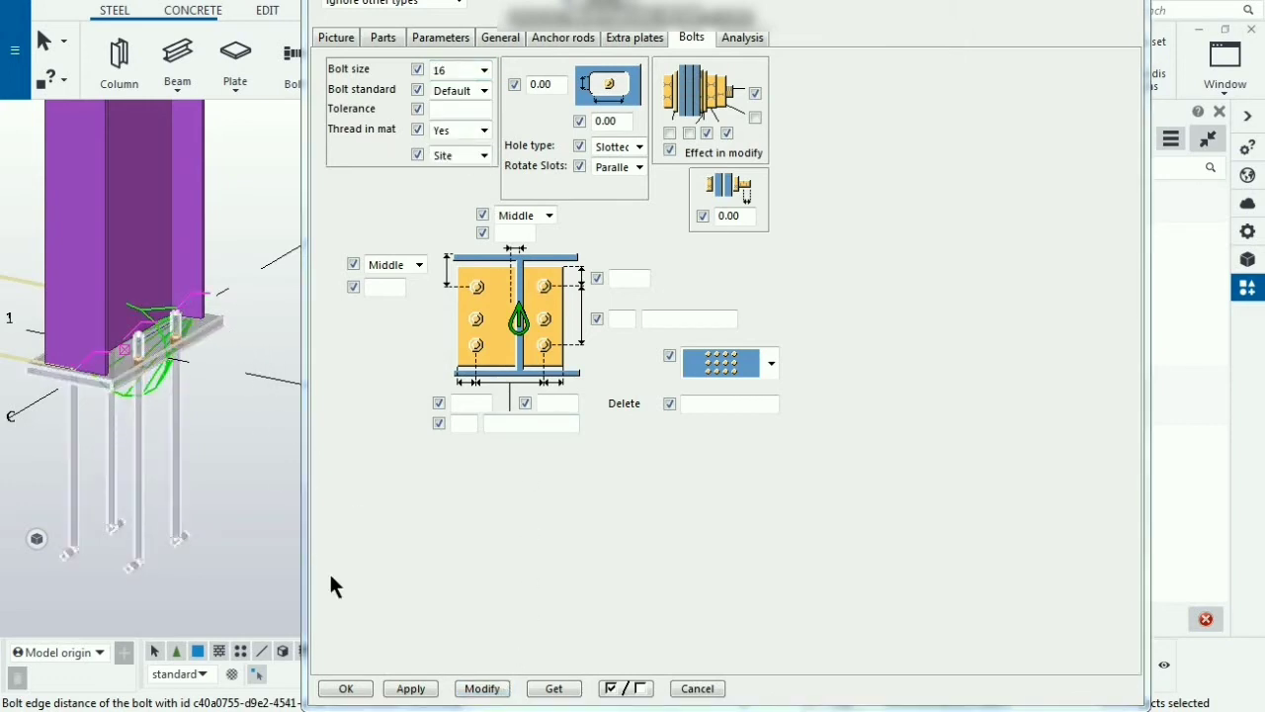
left_click(481, 688)
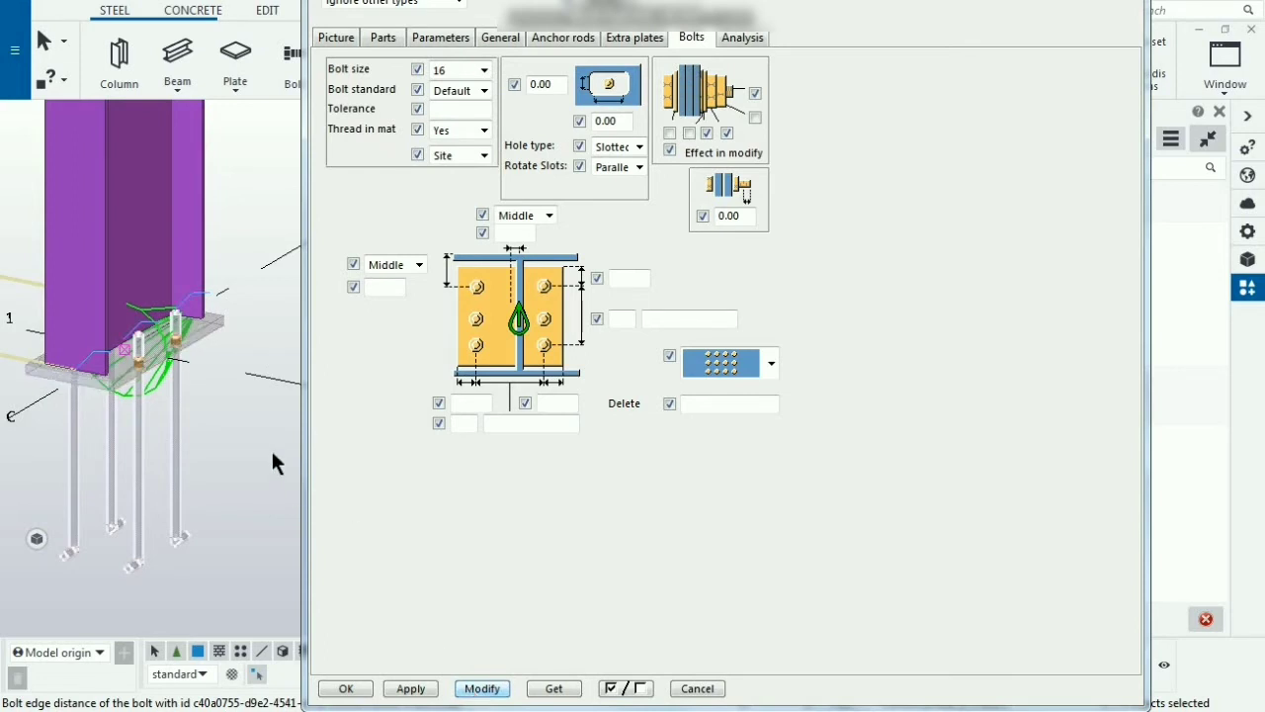
Review the connection's analysis, parts, parameters, general and anchor rod settings, and close the dialog without further changes.
left_click(723, 36)
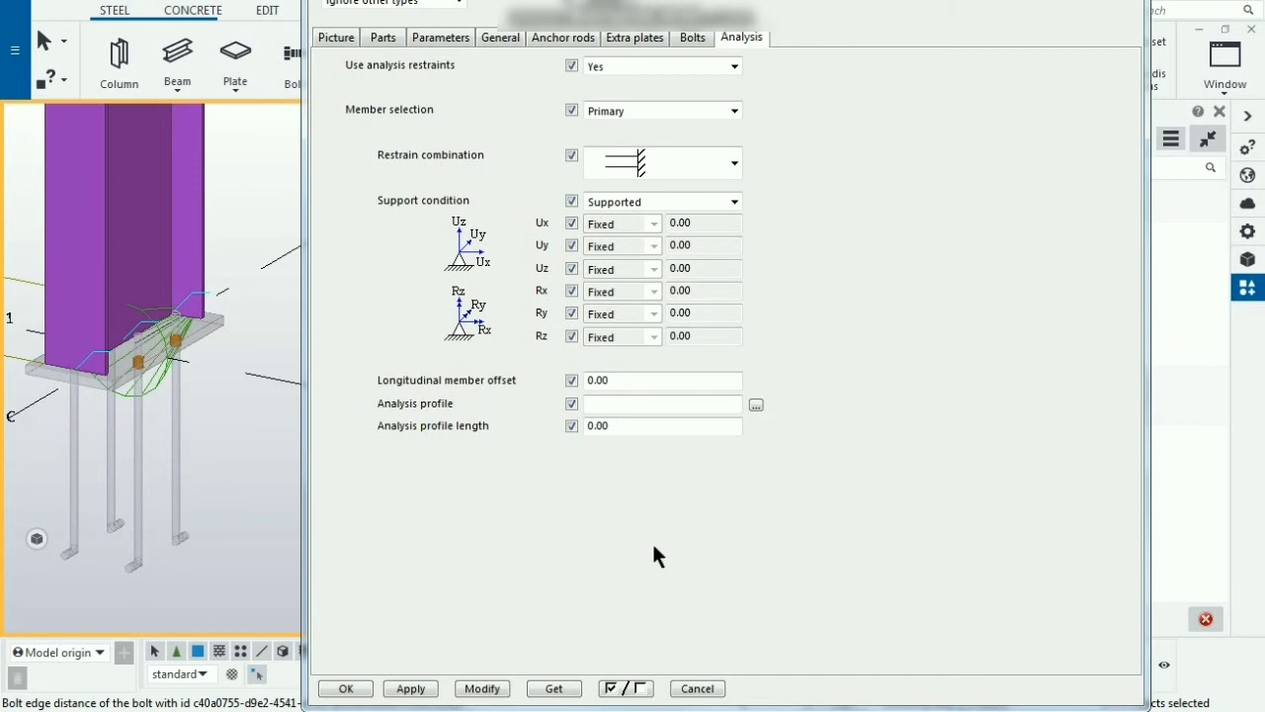
left_click(339, 37)
left_click(384, 36)
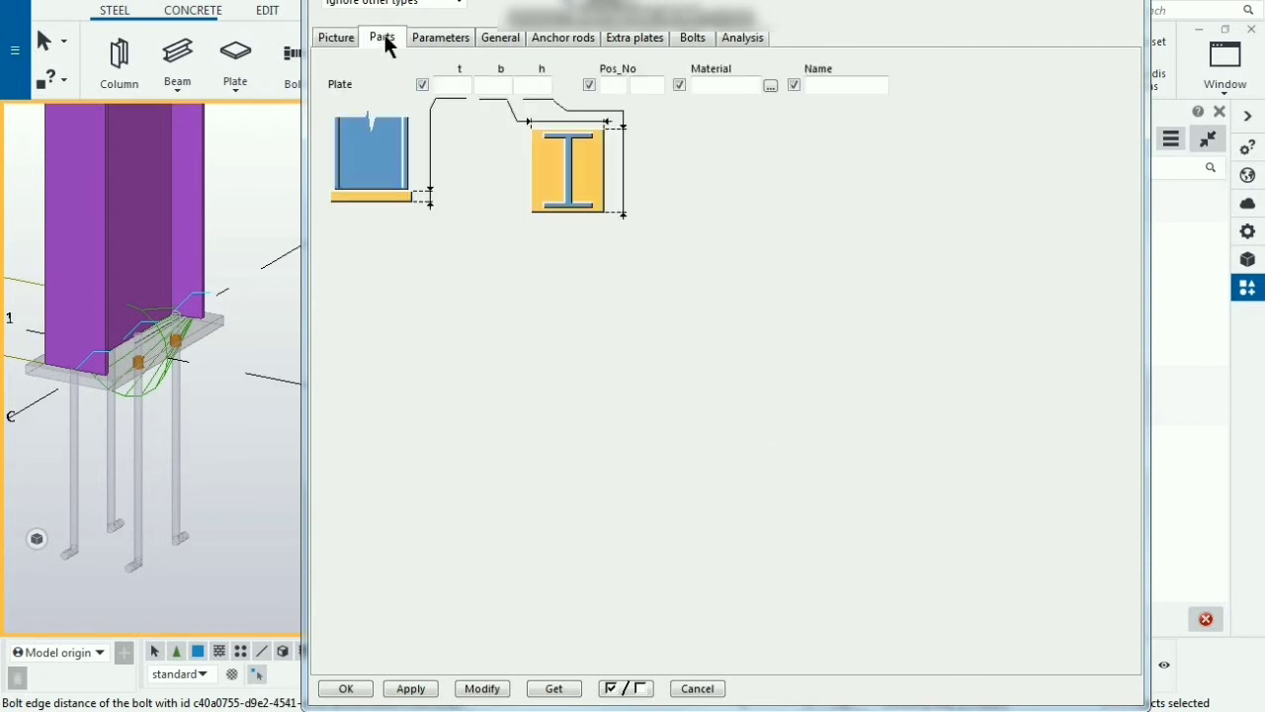
left_click(442, 37)
left_click(499, 40)
left_click(559, 38)
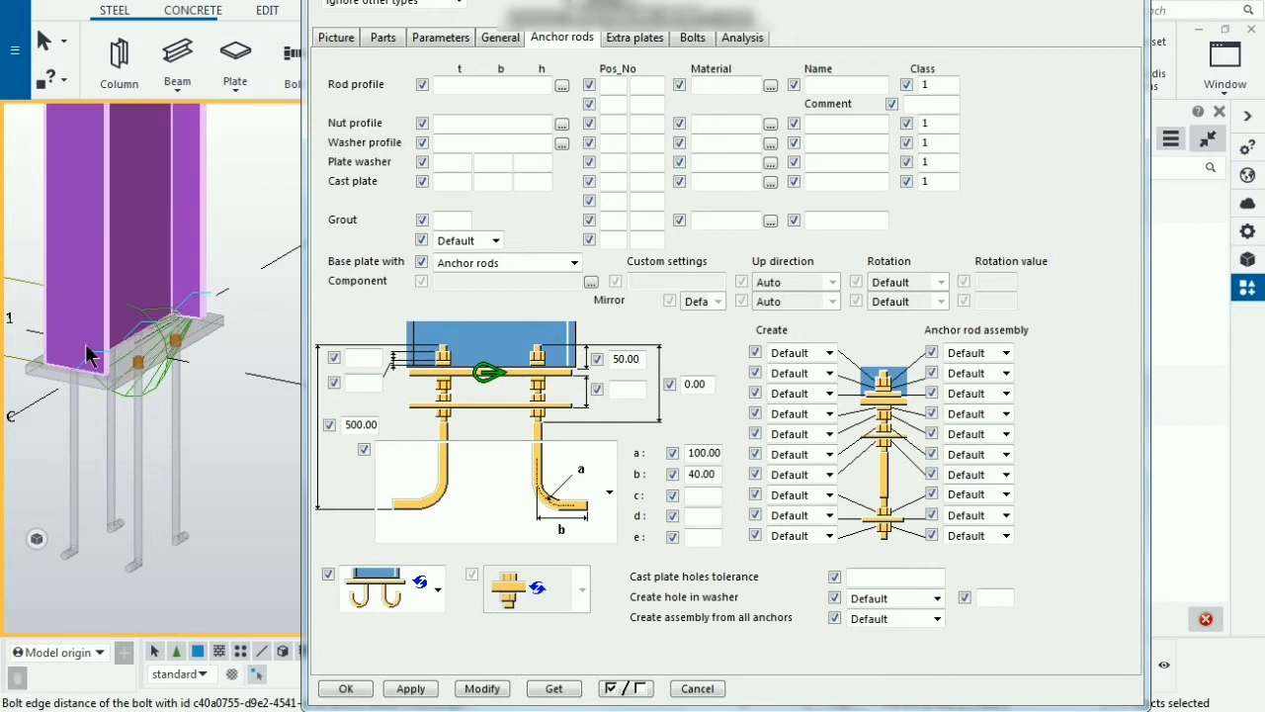
left_click(710, 689)
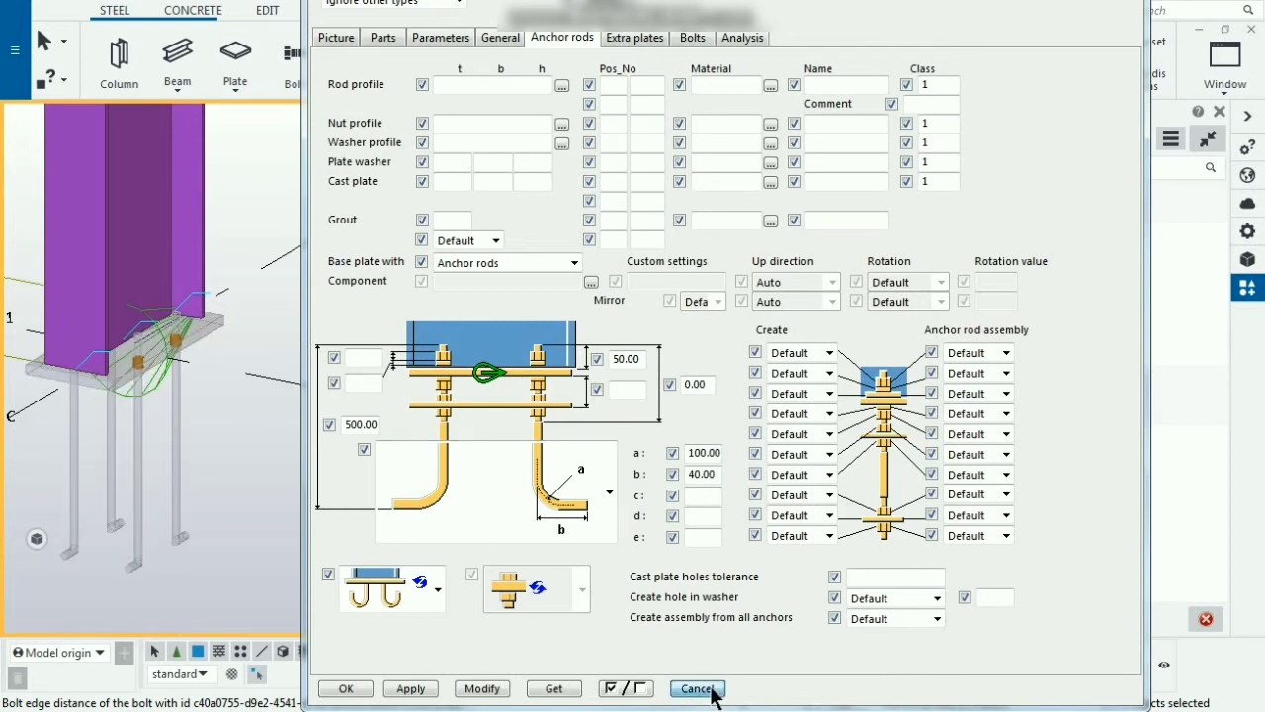
Weld the column and its base plate together, end the Weld command, redraw the view and inspect the weld.
middle_click_drag(424, 447, 619, 461)
scroll(341, 384, "up", 3)
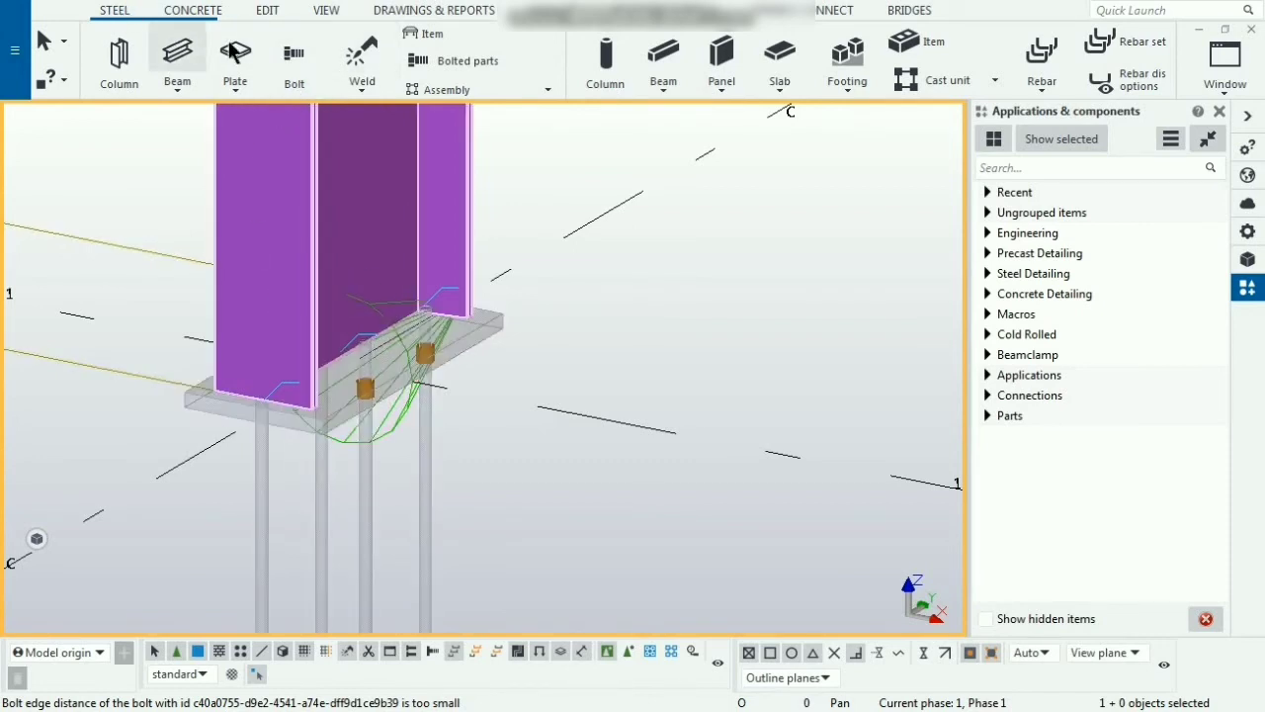
left_click(361, 61)
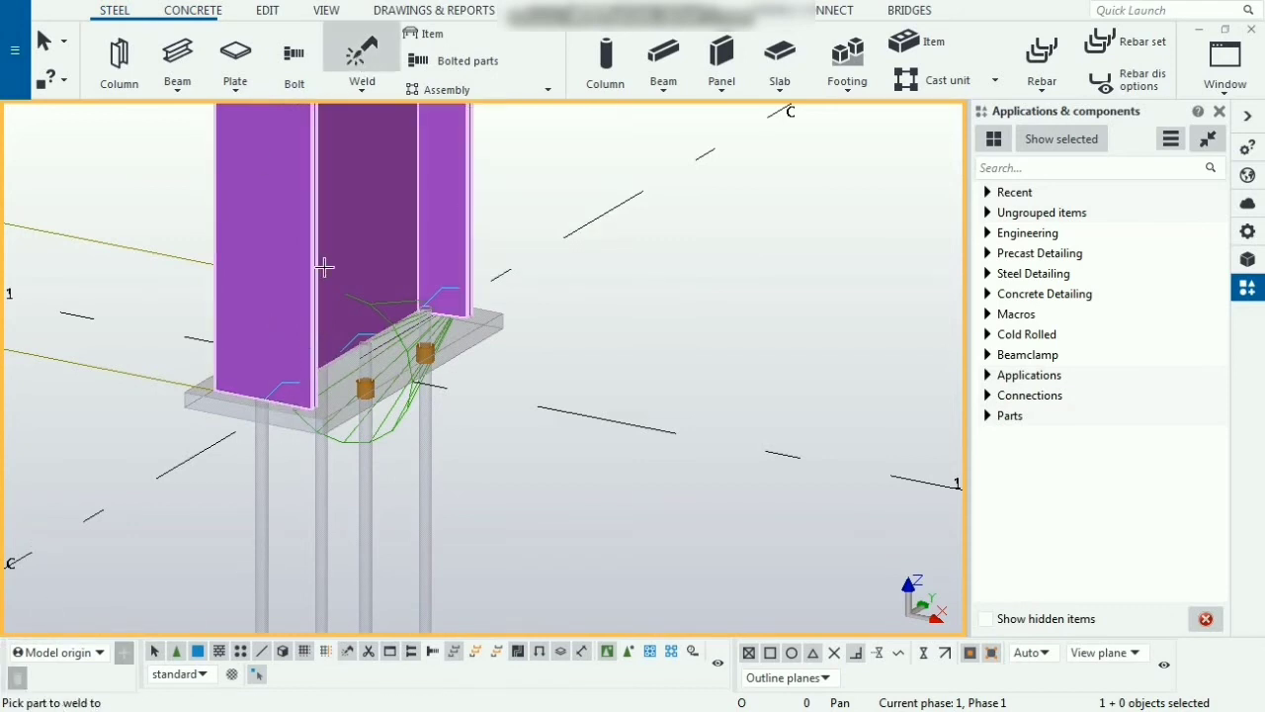
left_click(314, 431)
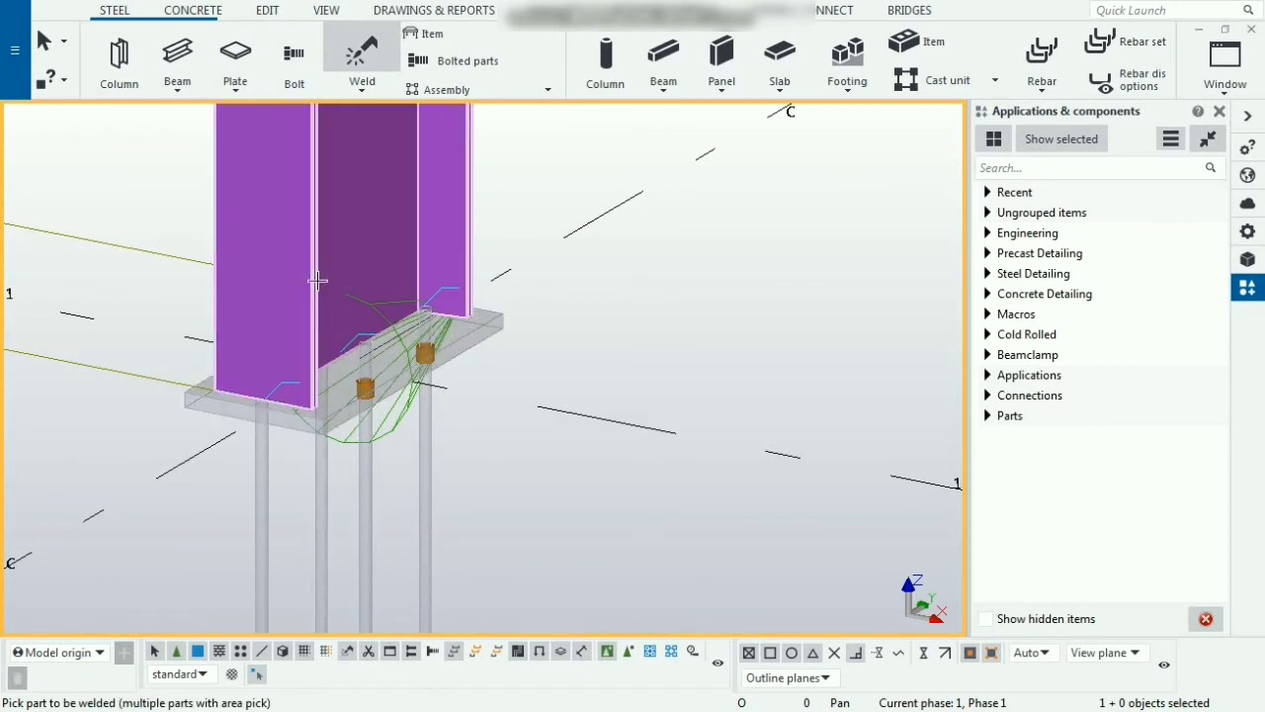
left_click(317, 423)
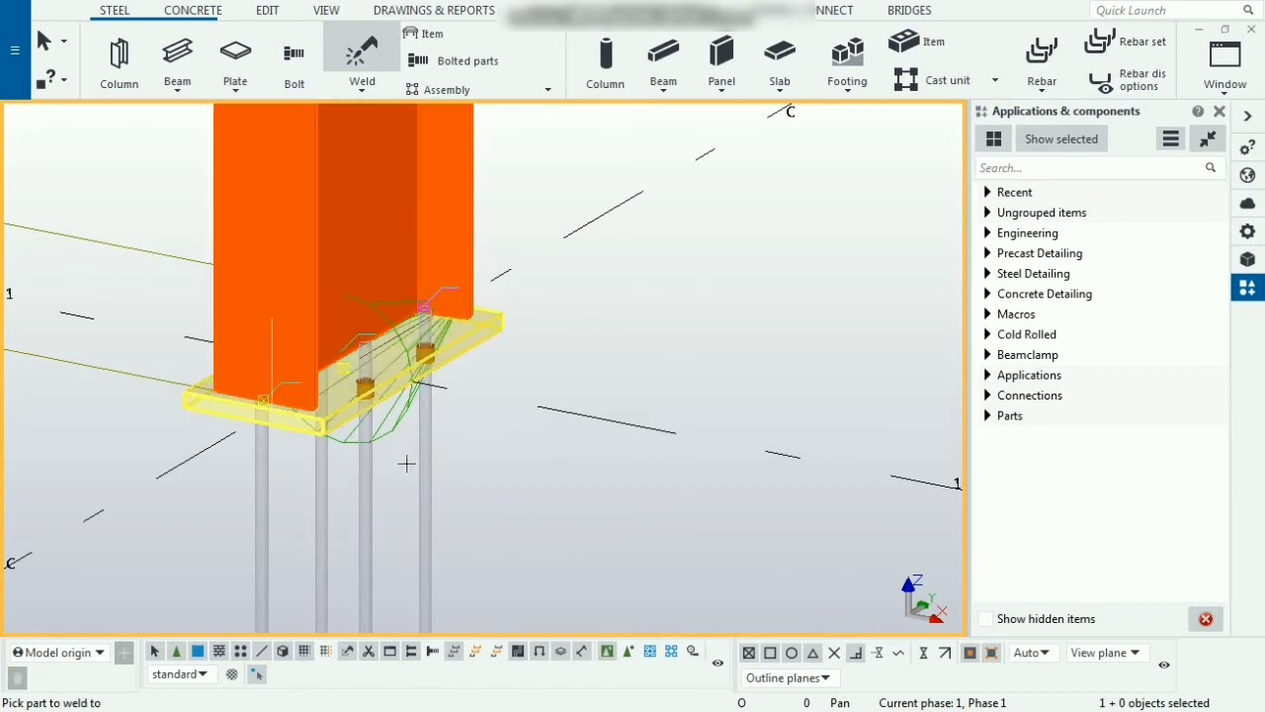
right_click(584, 219)
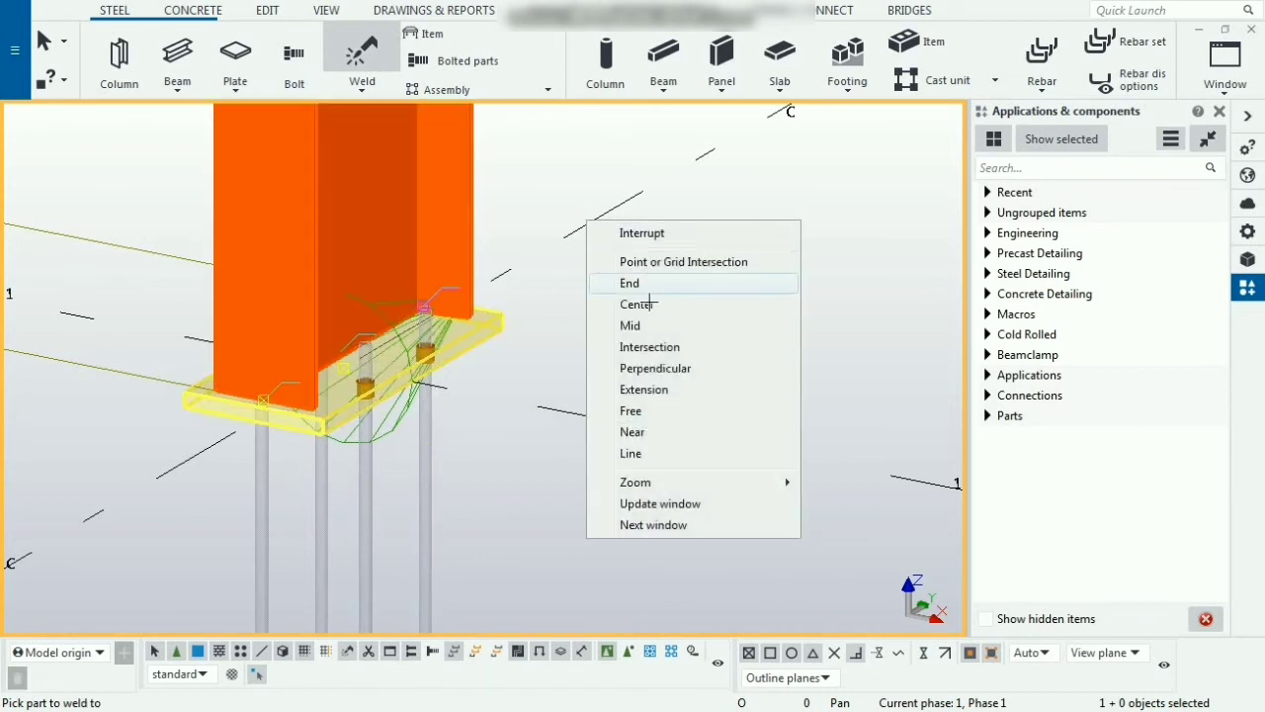
left_click(644, 234)
right_click(648, 241)
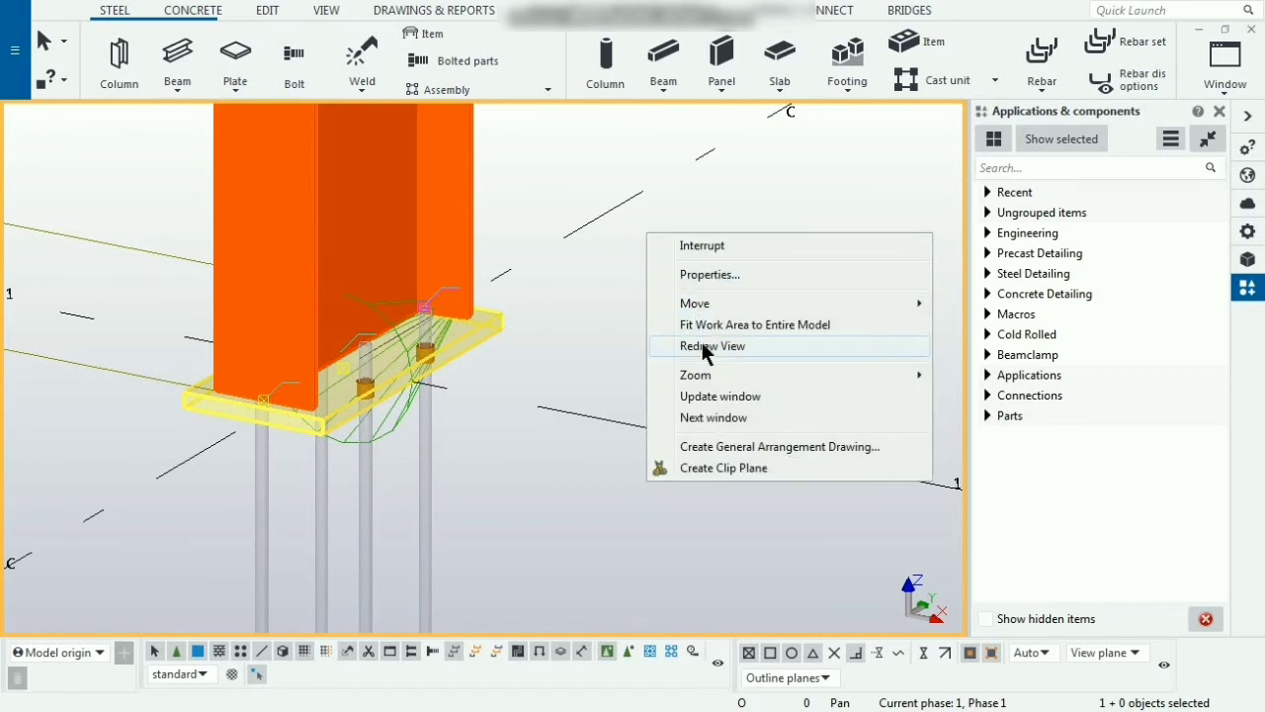
left_click(684, 342)
scroll(456, 316, "up", 3)
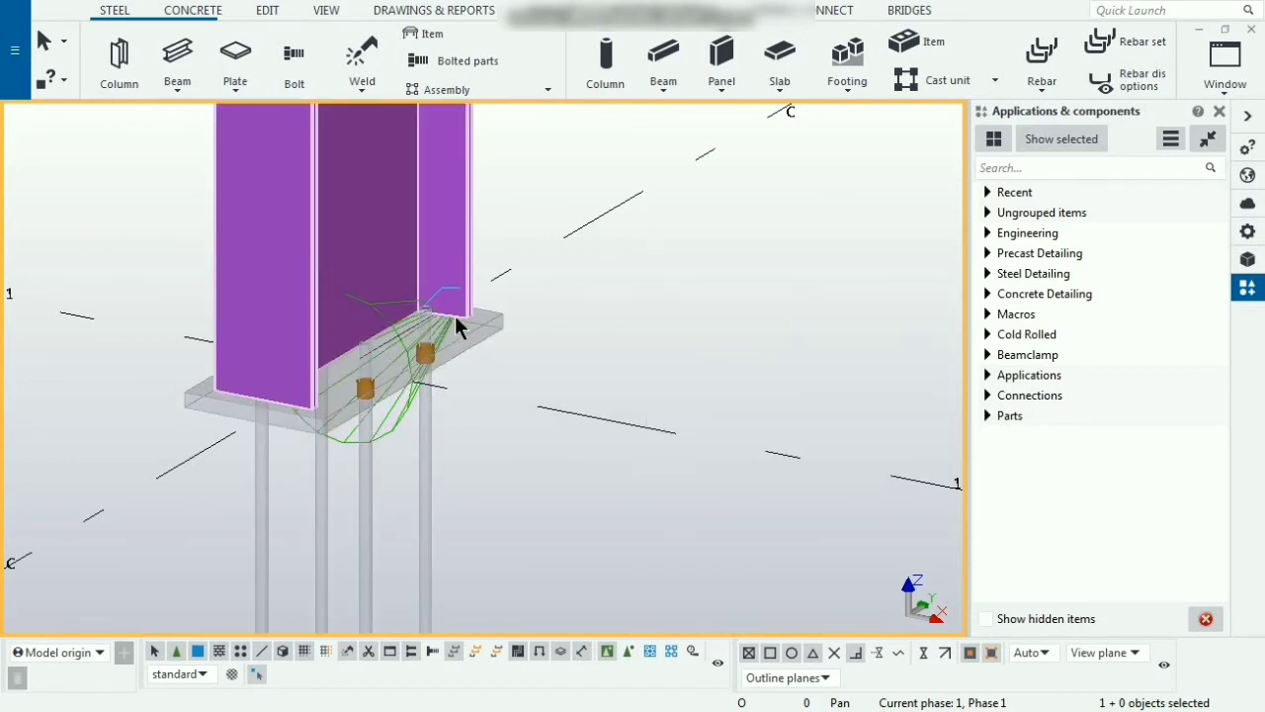
middle_click_drag(454, 315, 402, 287, "ctrl")
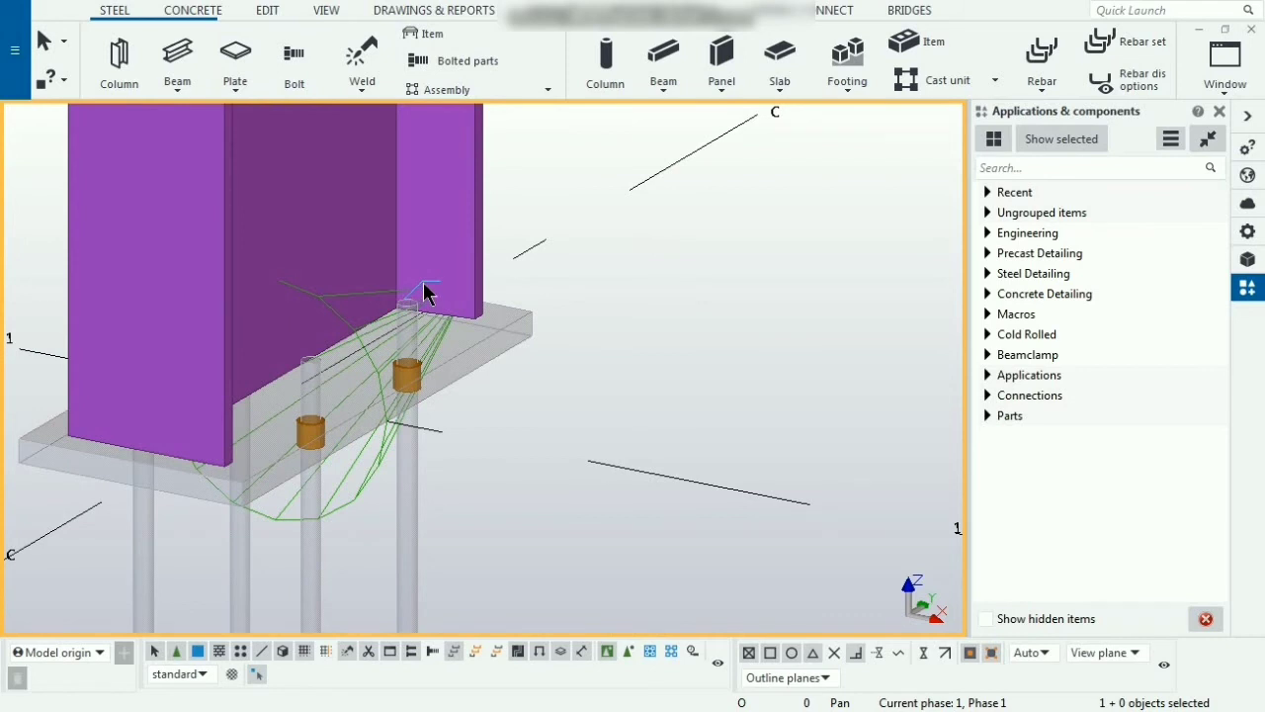
middle_click_drag(415, 298, 436, 434, "ctrl")
Examine the welded base plate, anchor rods and weld at the foot of the column on grid C-1.
scroll(435, 434, "down", 5)
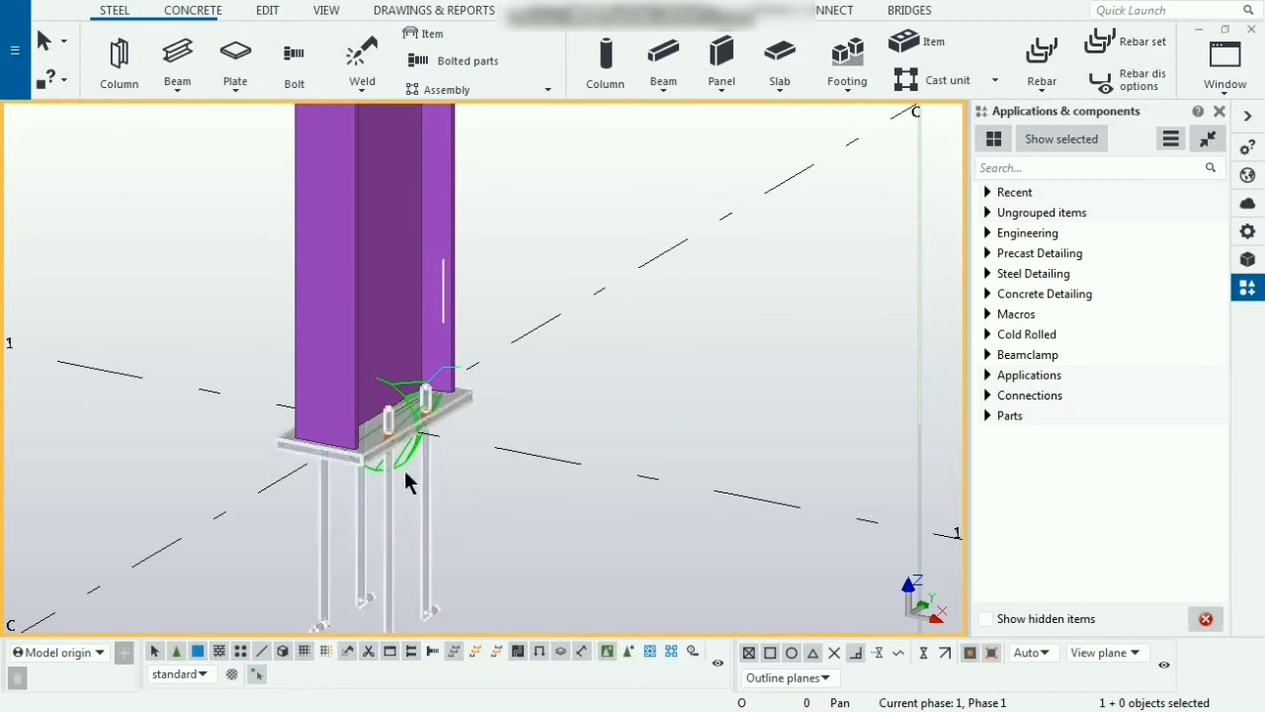
scroll(406, 478, "down", 2)
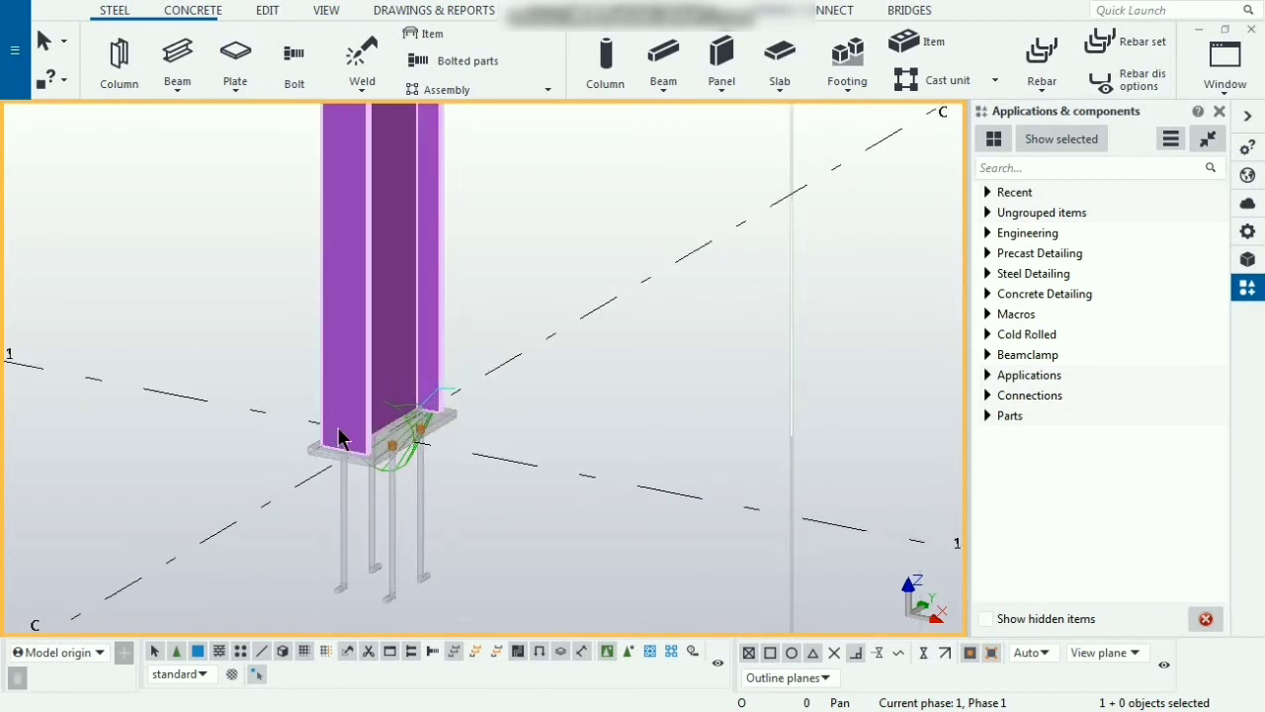
scroll(422, 462, "down", 6)
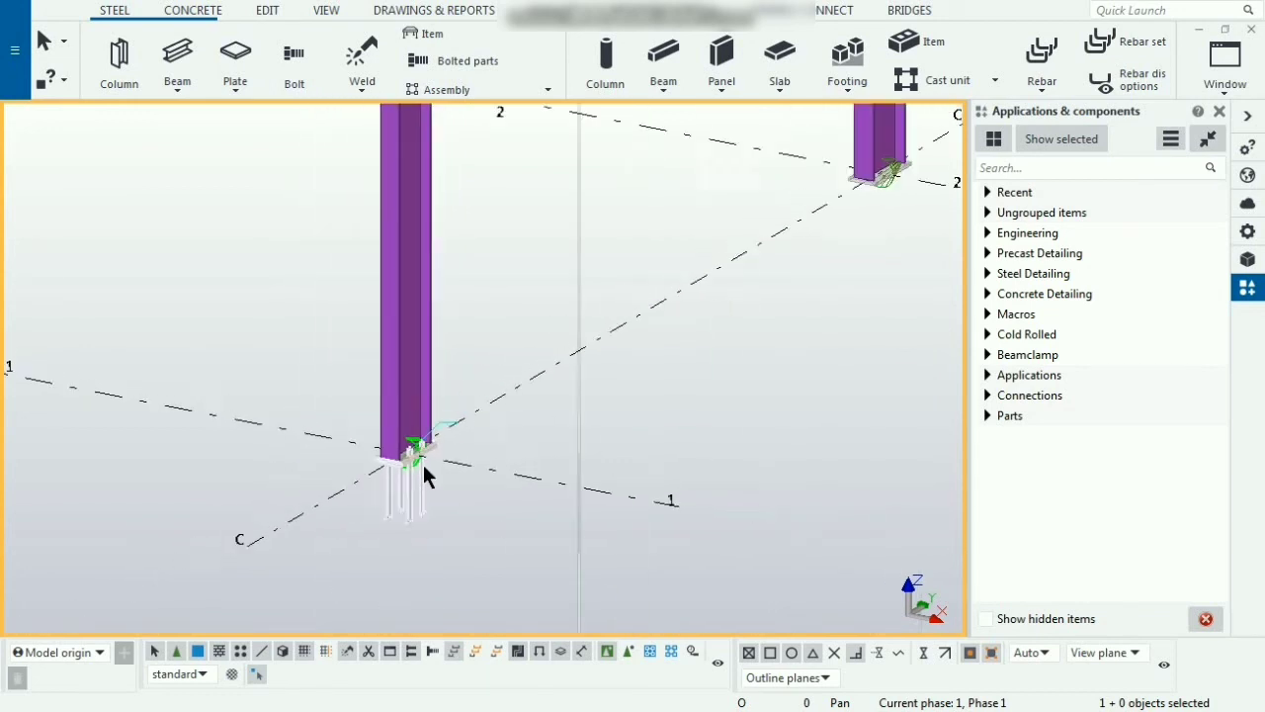
scroll(396, 485, "up", 5)
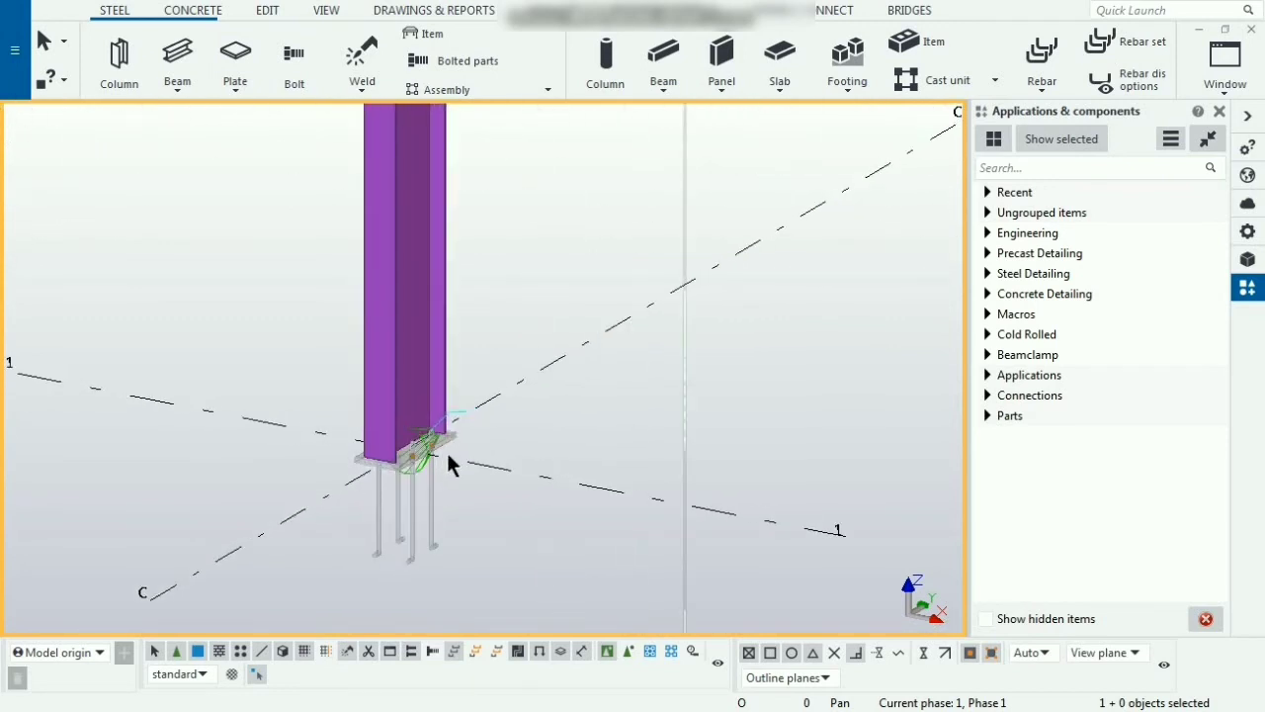
left_click_drag(314, 391, 508, 627)
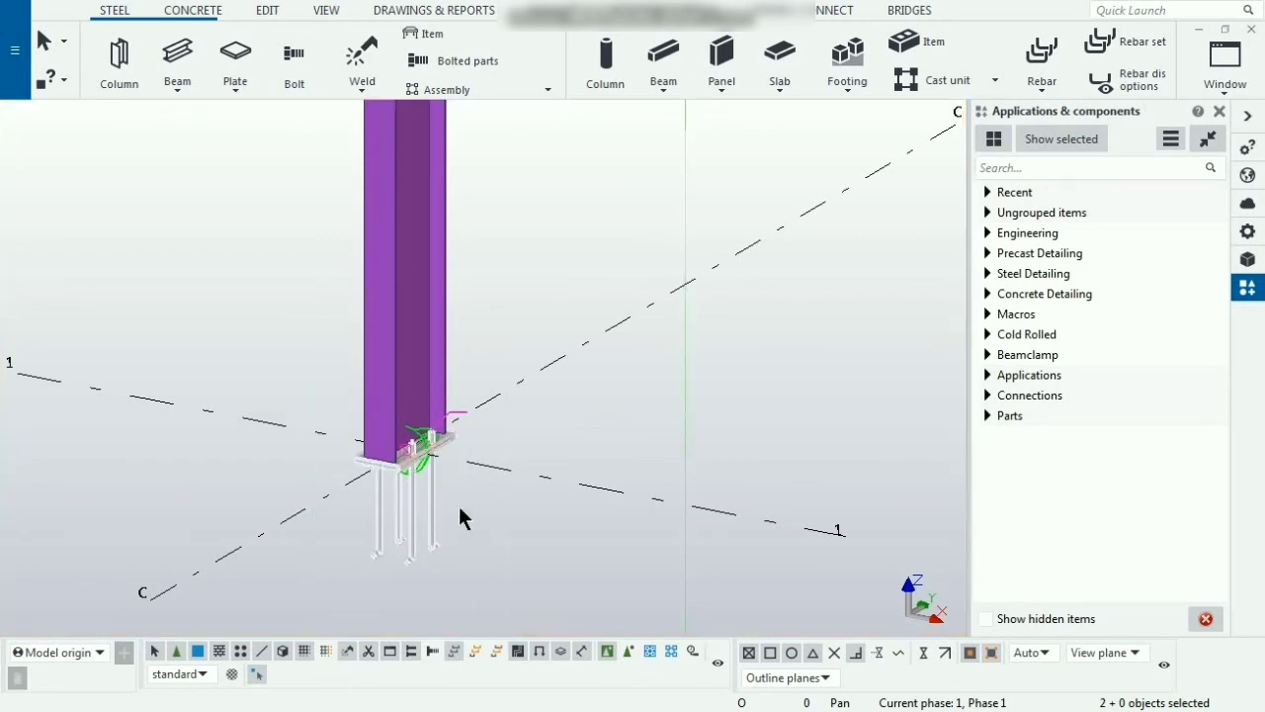
scroll(564, 597, "down", 5)
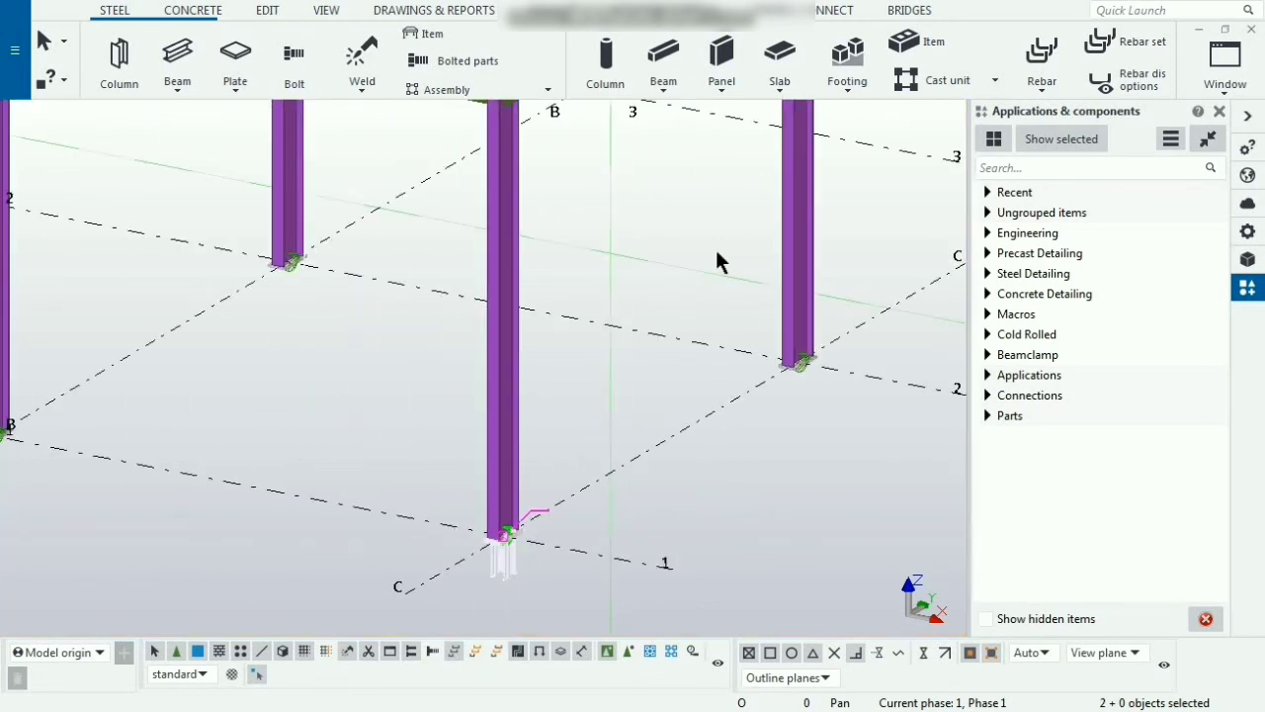
left_click(527, 576)
scroll(502, 533, "up", 5)
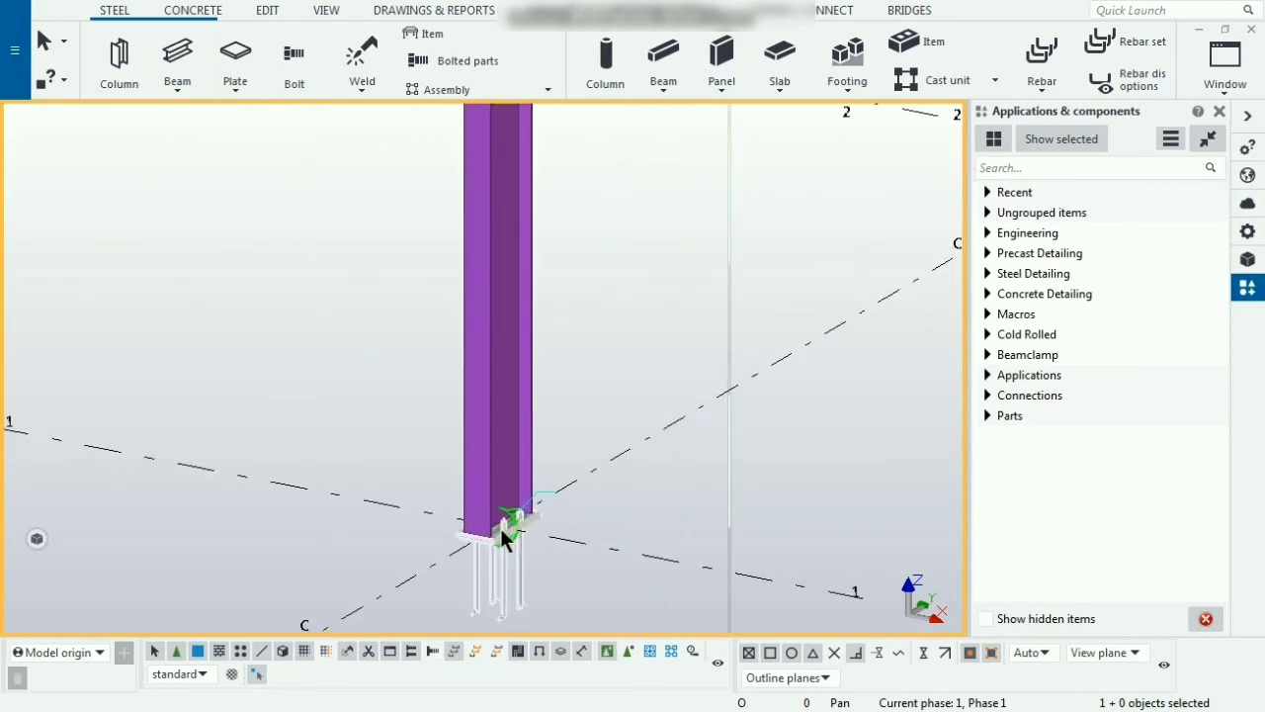
scroll(502, 538, "down", 5)
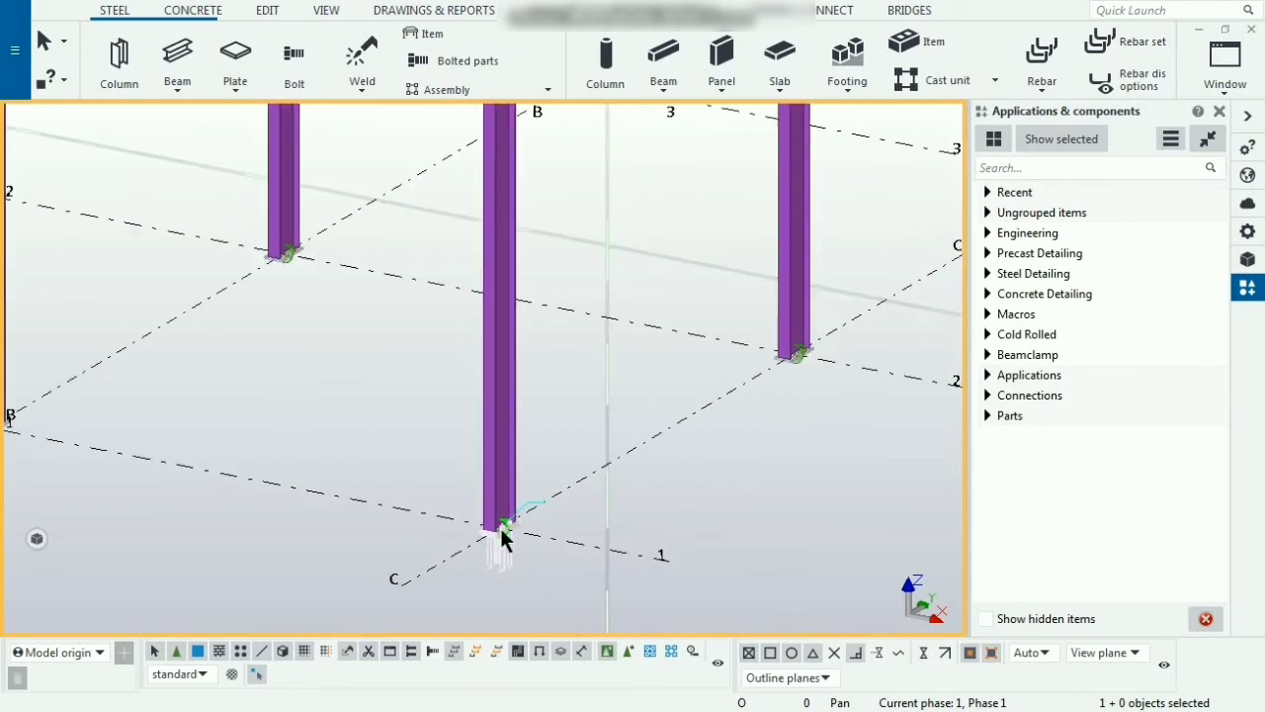
scroll(702, 413, "up", 4)
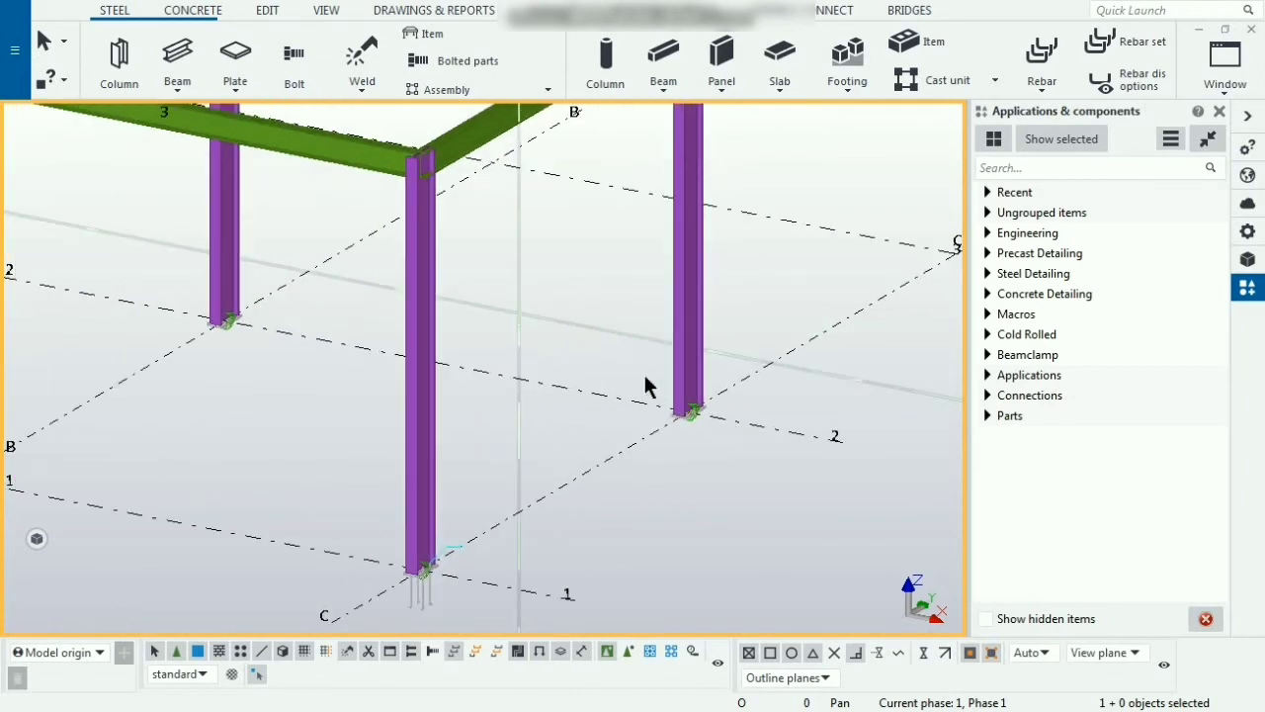
Delete the base plate connection from the column at grid C-2.
left_click_drag(644, 376, 729, 464)
right_click(726, 437)
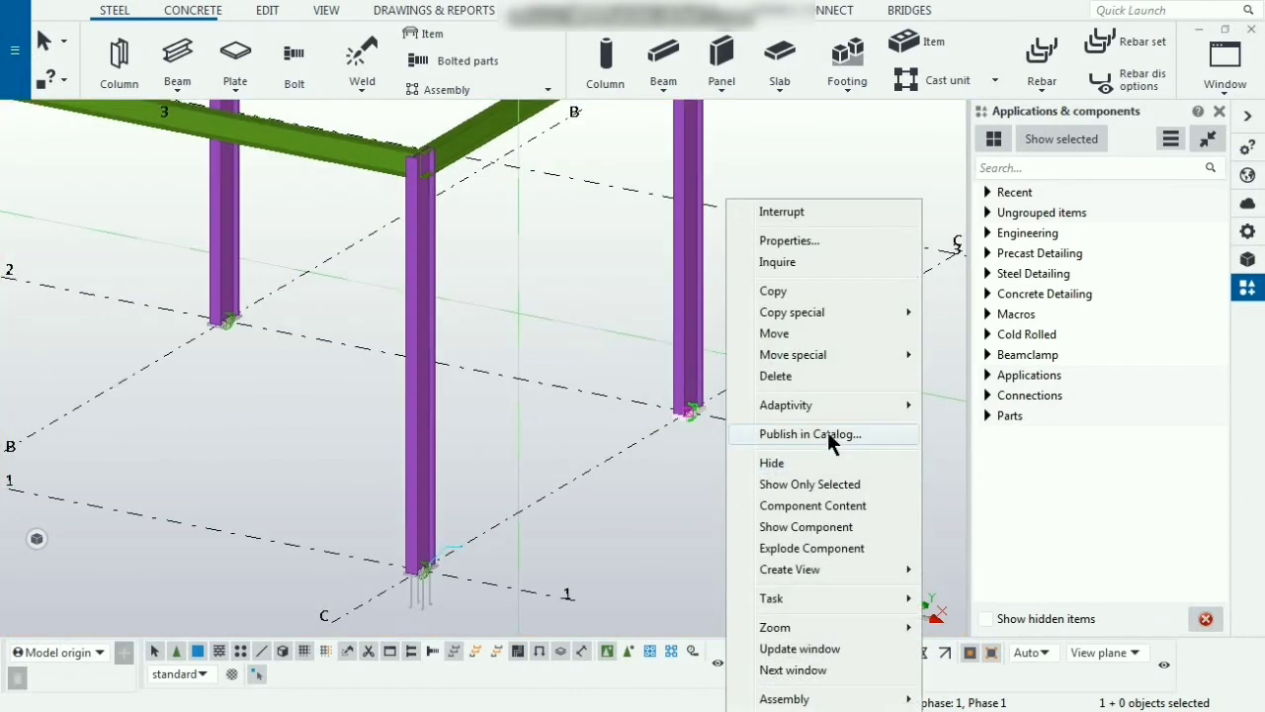
left_click(776, 377)
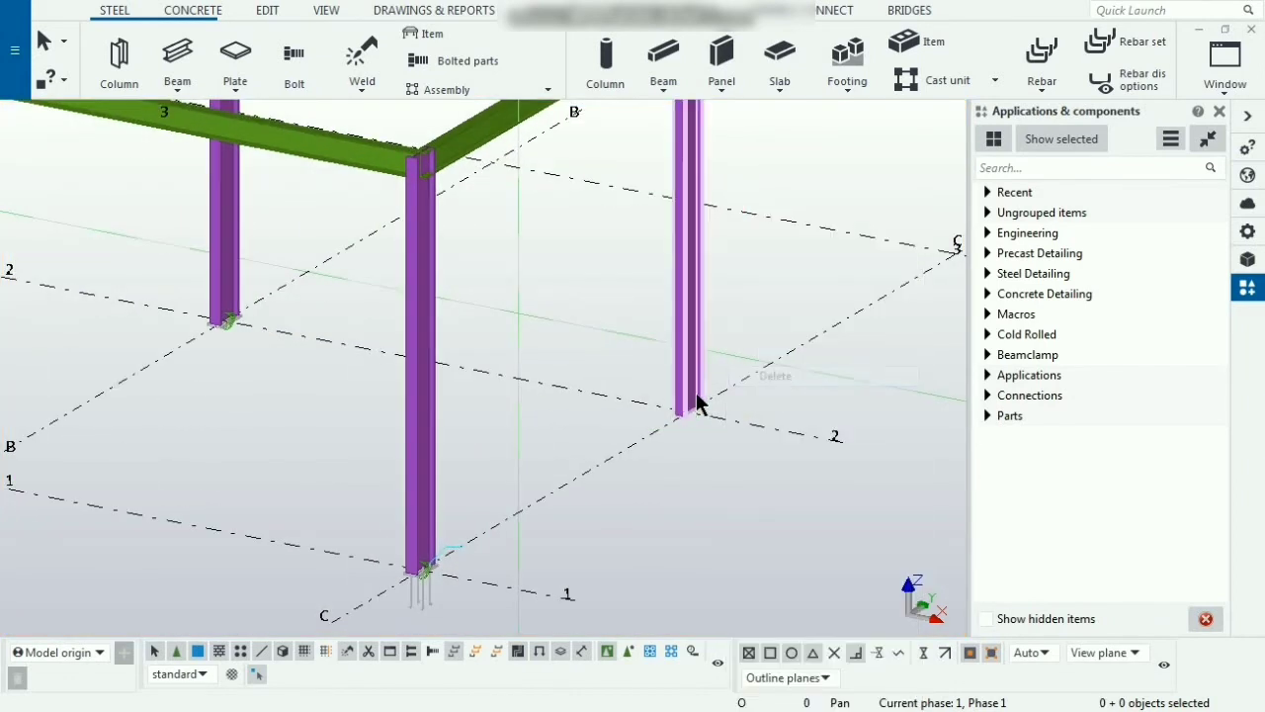
Search the components for 1042, apply U.S. Base plate (1047) to the foot of the C-2 column and end the command.
scroll(693, 394, "up", 3)
left_click(1164, 167)
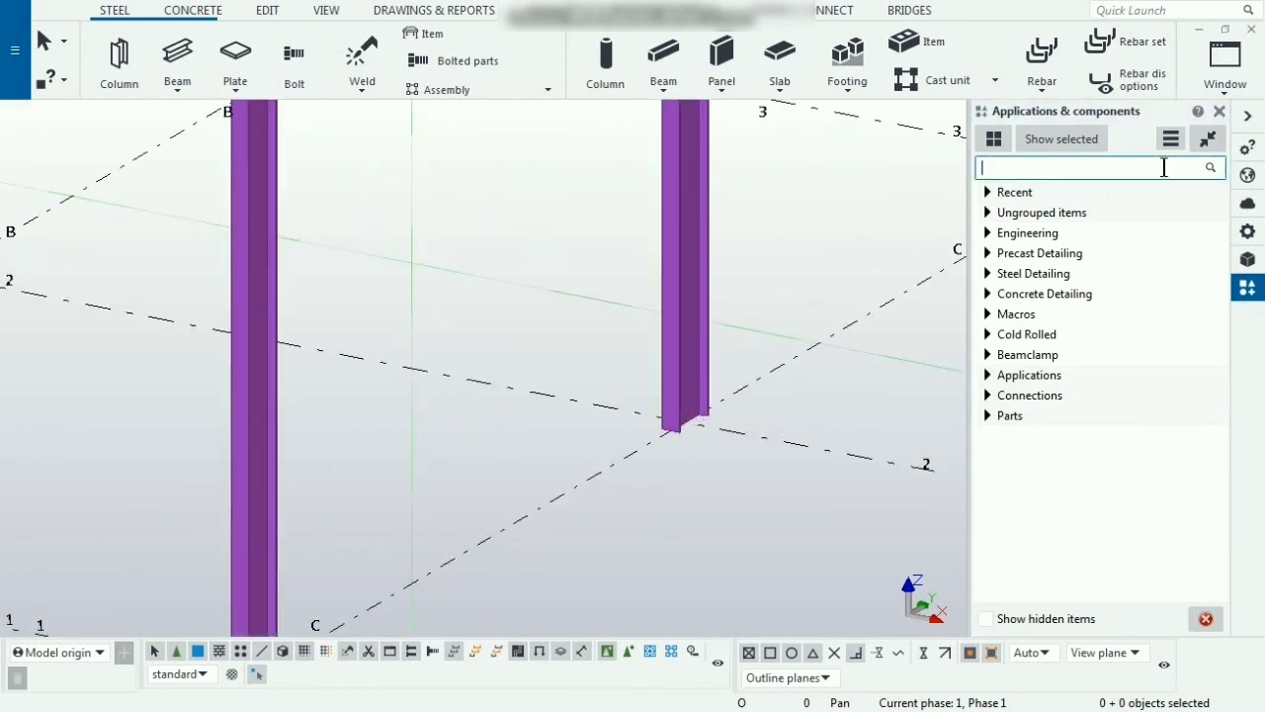
type("1")
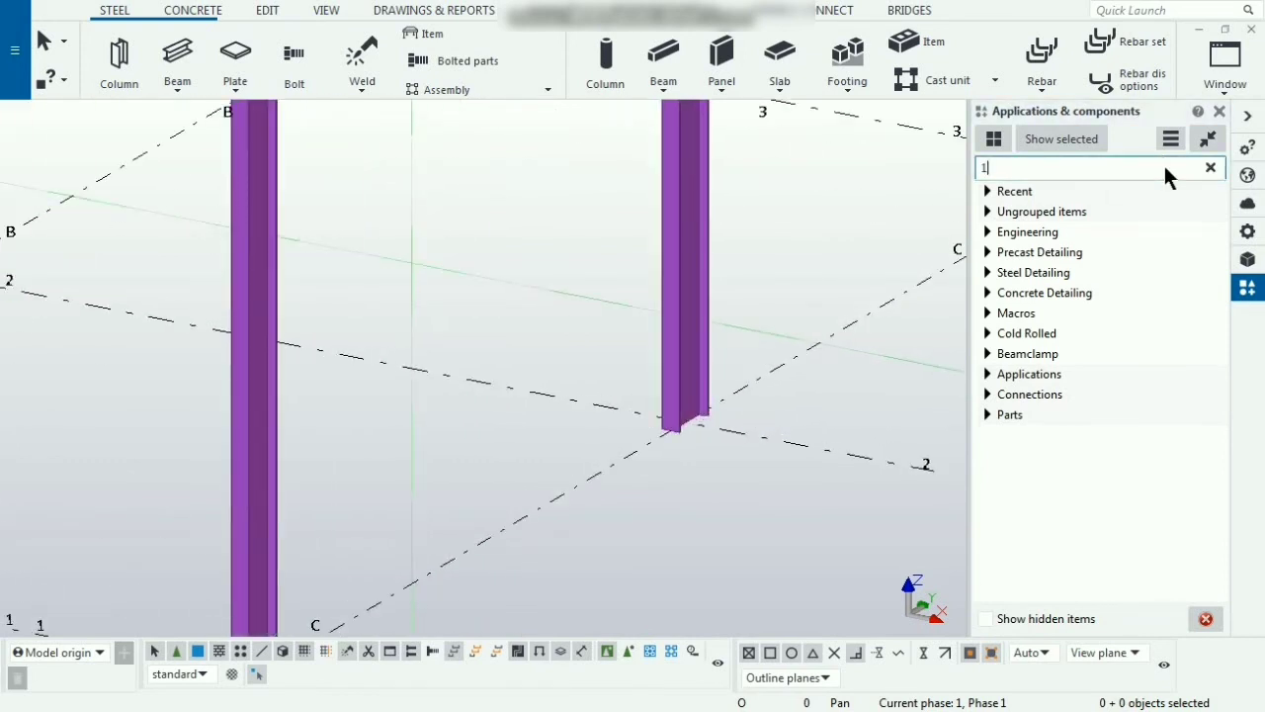
type("042")
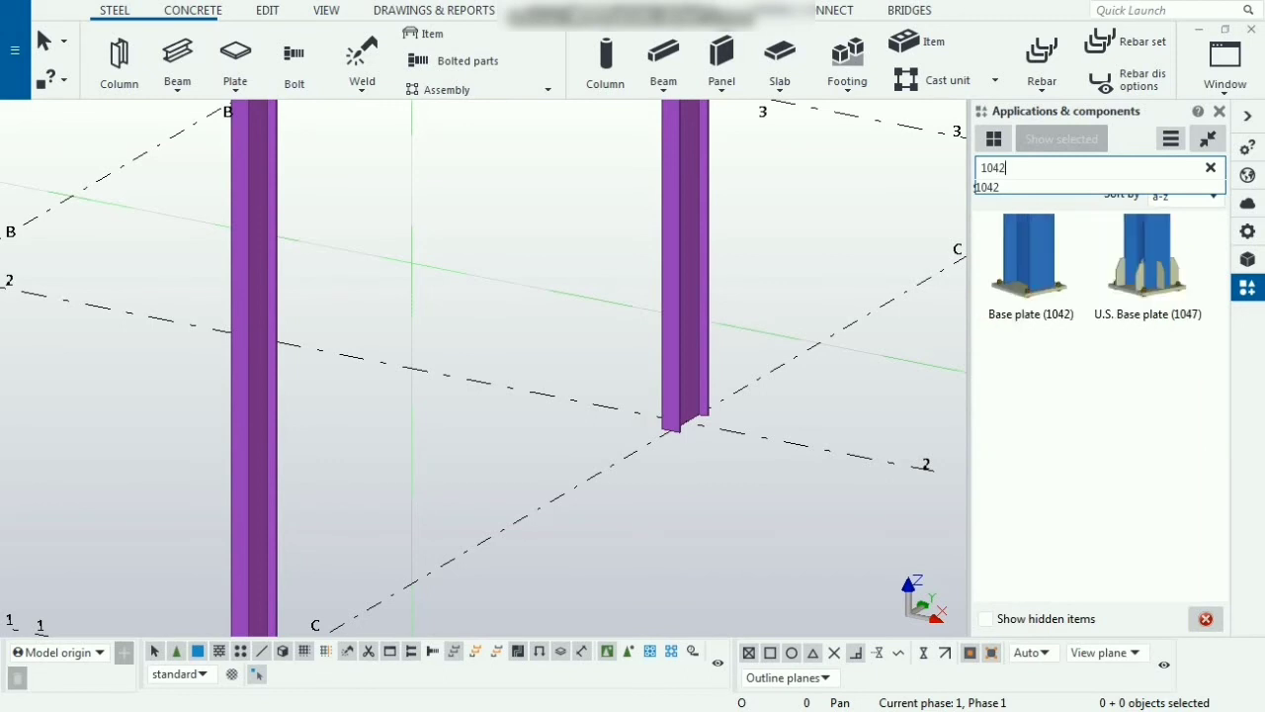
left_click(1144, 285)
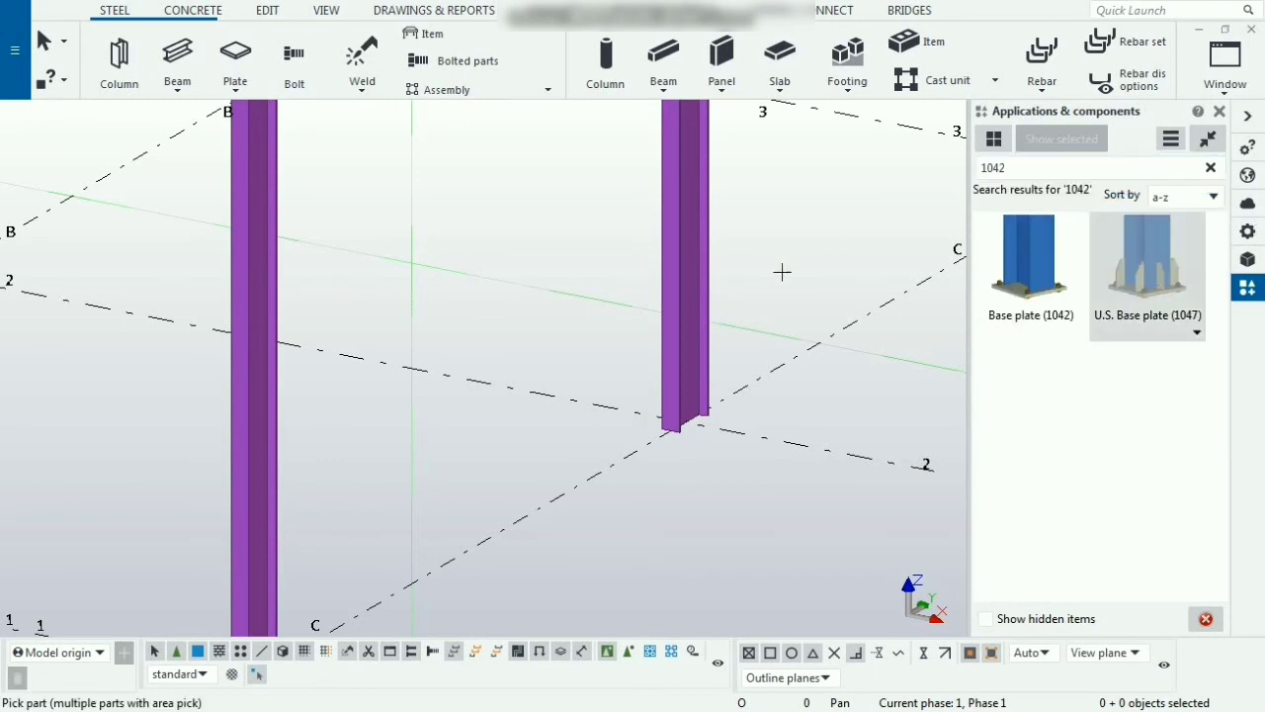
left_click(686, 286)
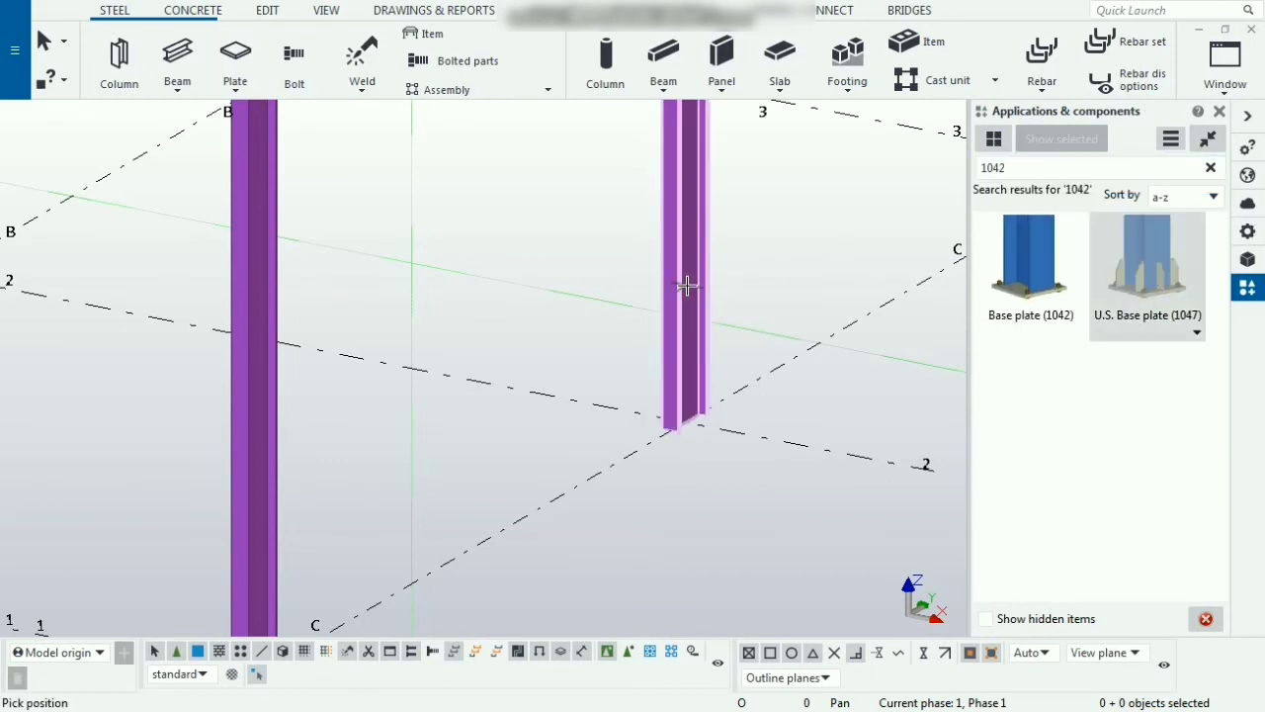
left_click(686, 426)
scroll(686, 428, "up", 3)
scroll(696, 432, "up", 2)
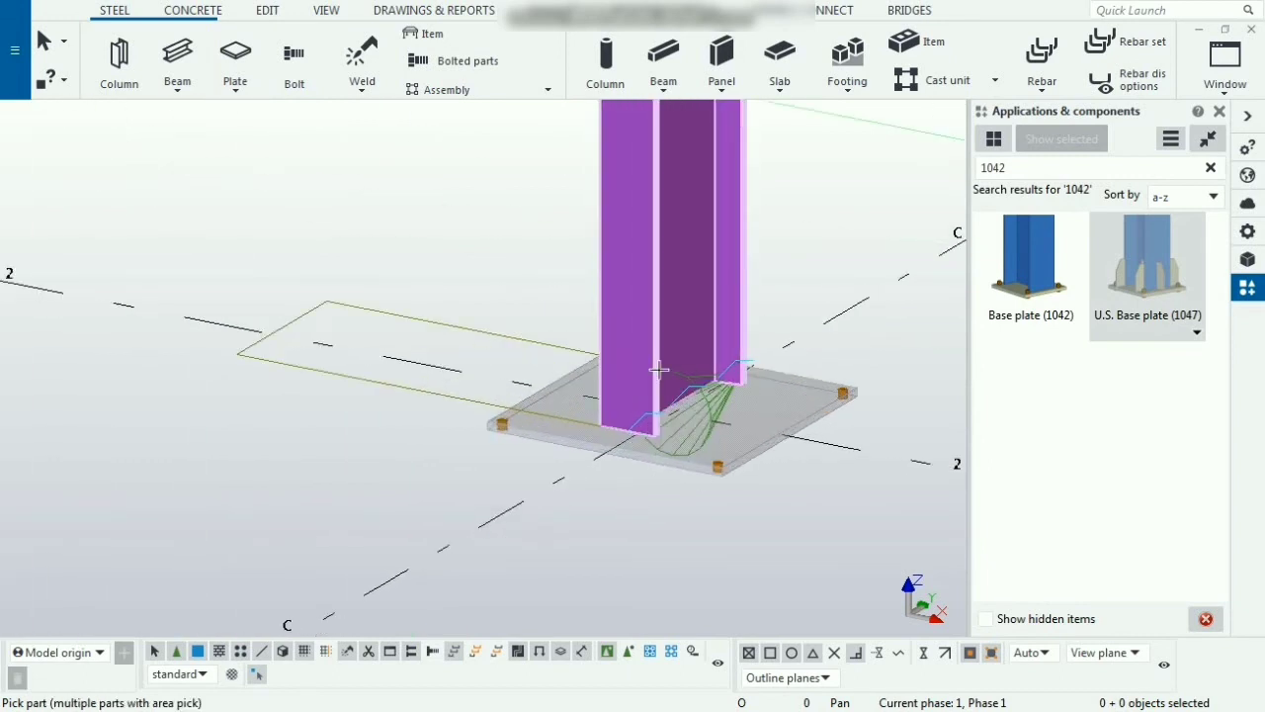
key("Escape")
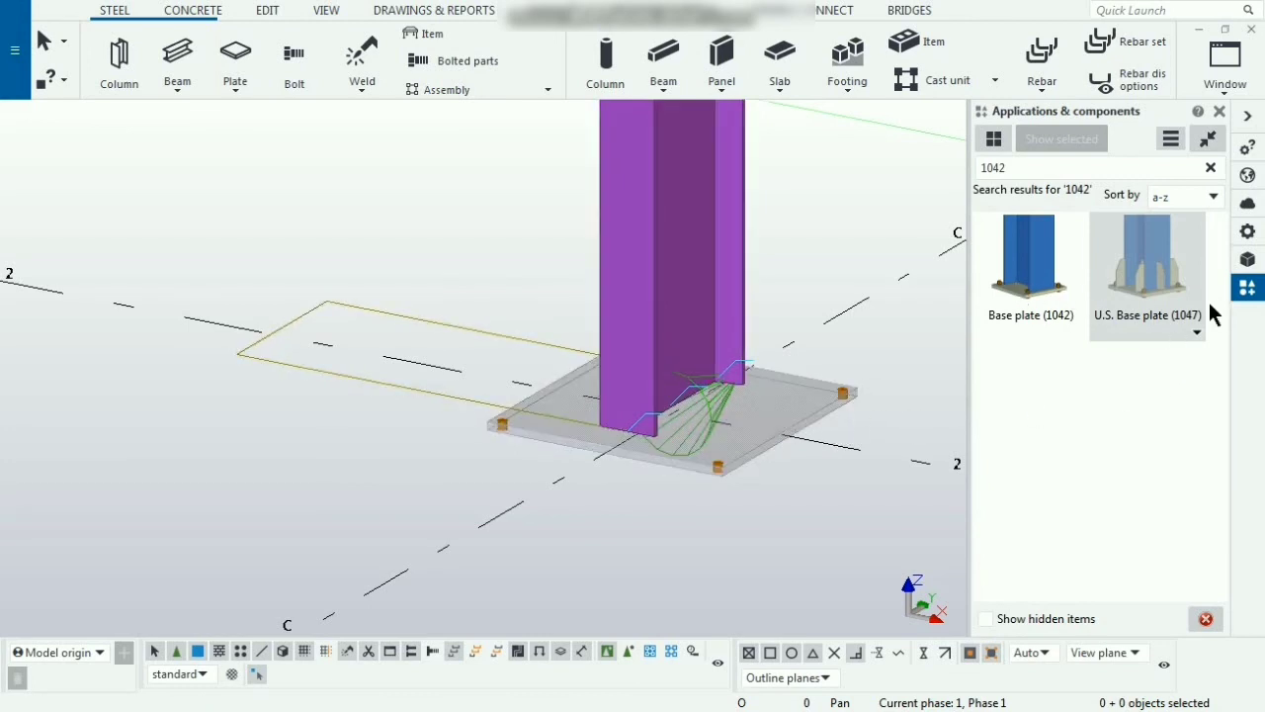
Undo the U.S. Base plate (1047) insertion and the deletion of the earlier connection at column C-2.
left_click(881, 379)
key("ctrl+z")
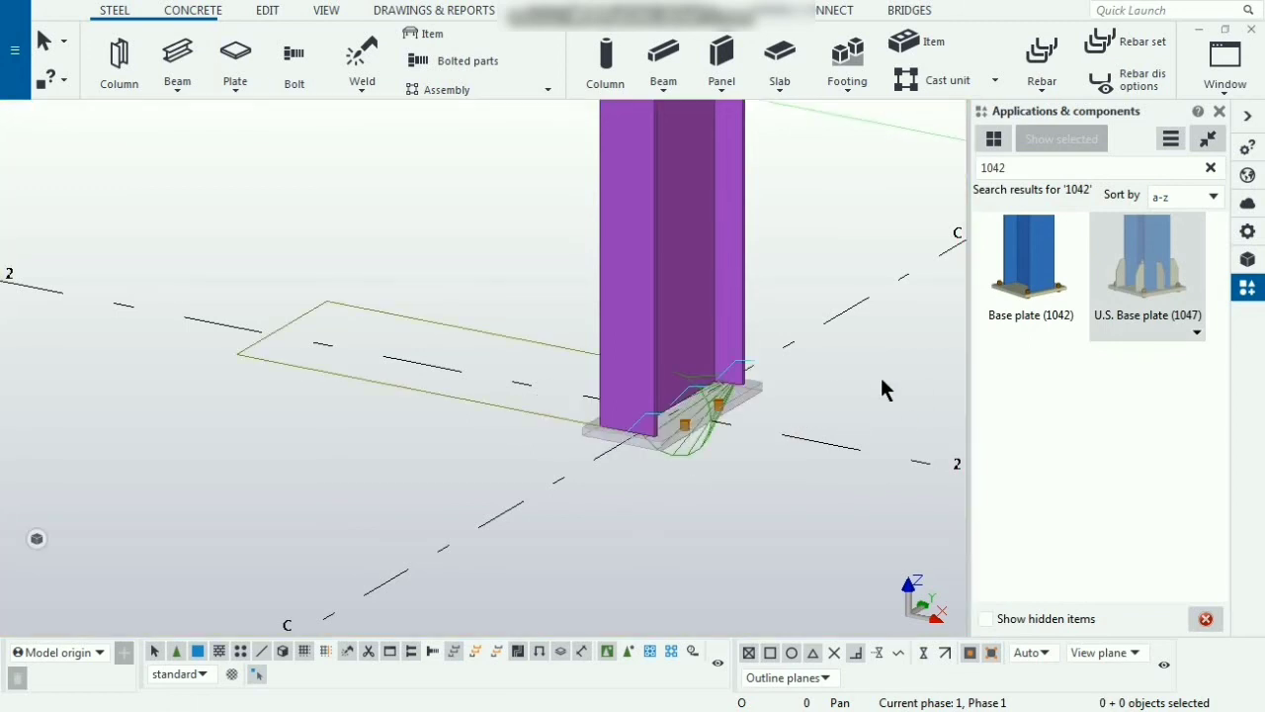
left_click(657, 518)
Weld the base plate to the column at grid C-2, interrupt the Weld command and redraw the view.
scroll(593, 450, "down", 4)
scroll(651, 426, "up", 5)
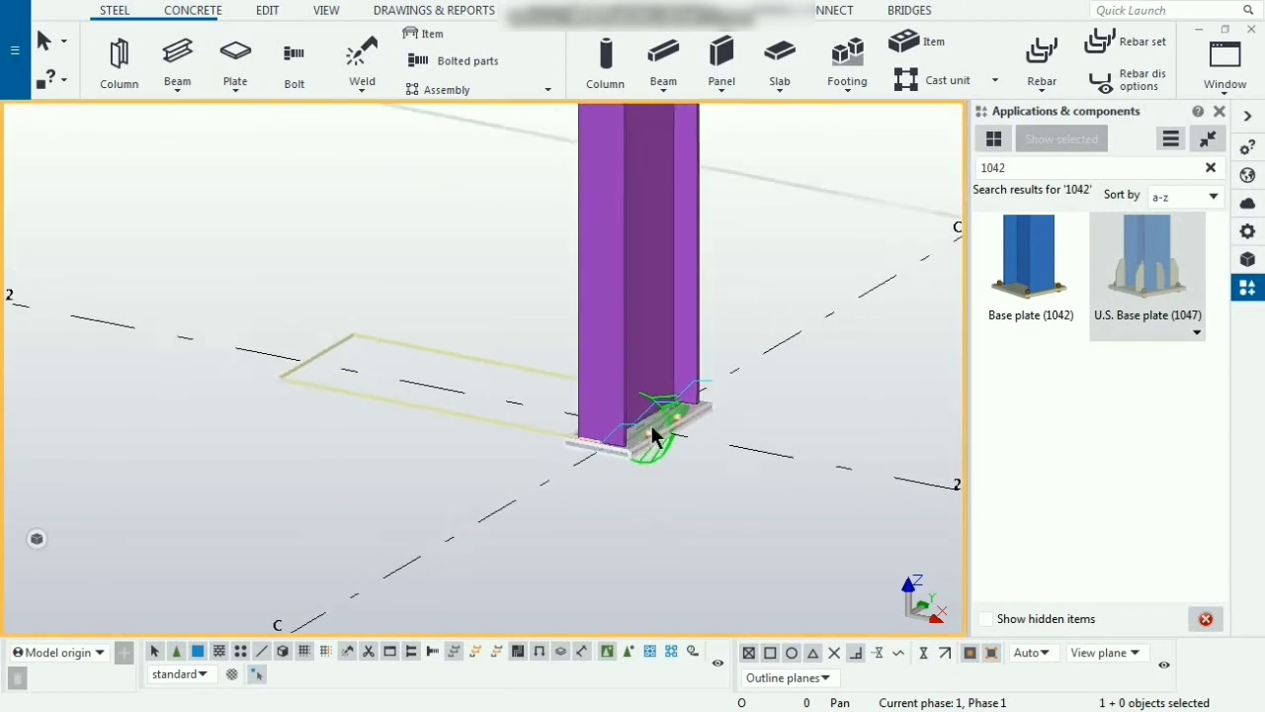
left_click(361, 55)
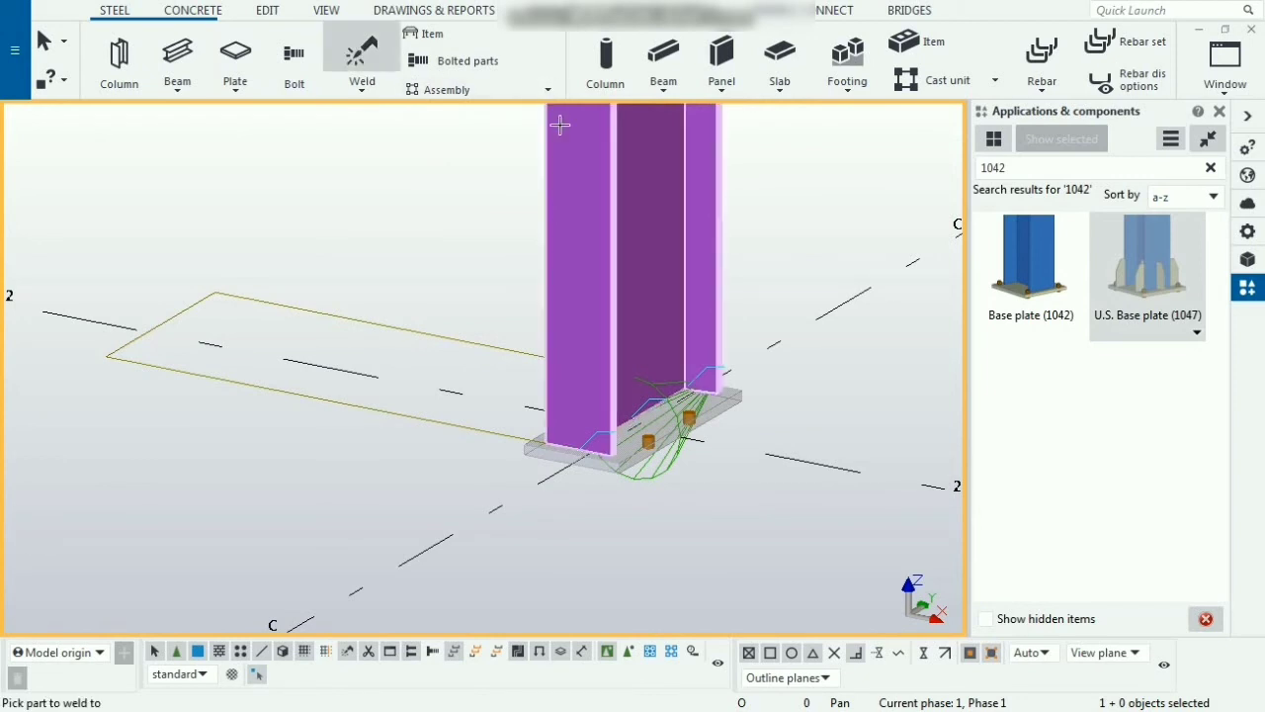
left_click(615, 217)
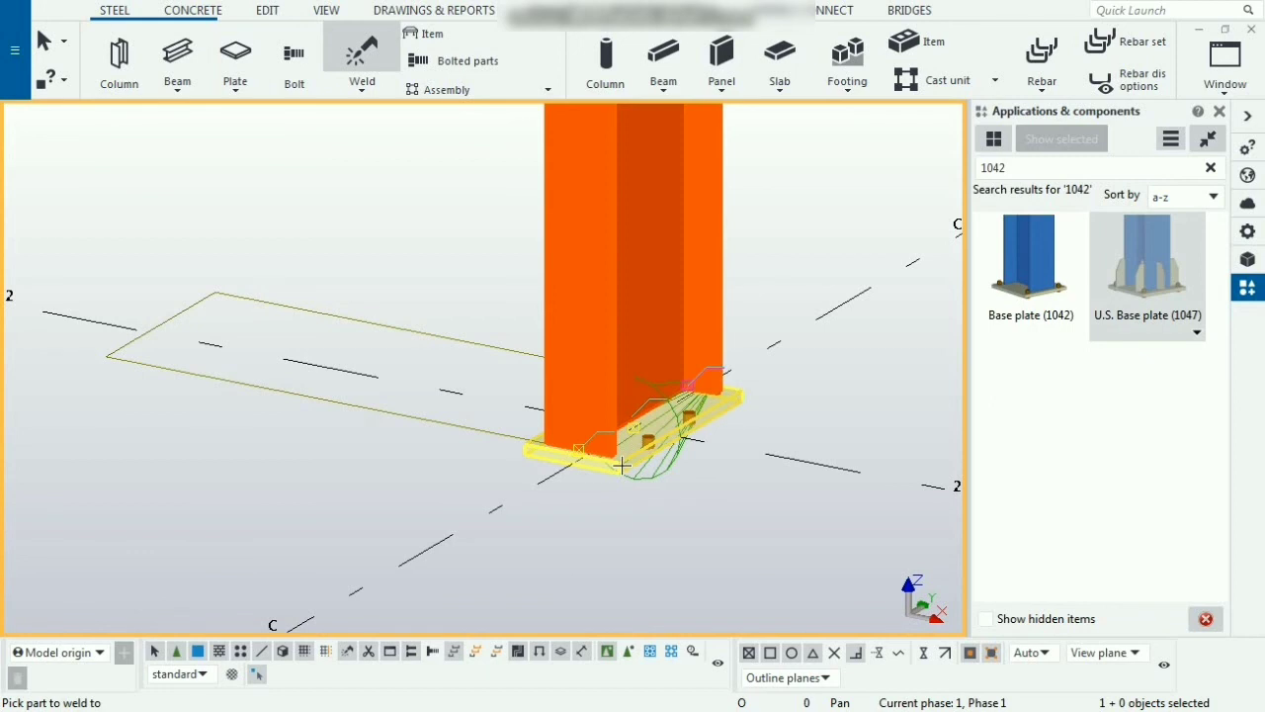
right_click(621, 462)
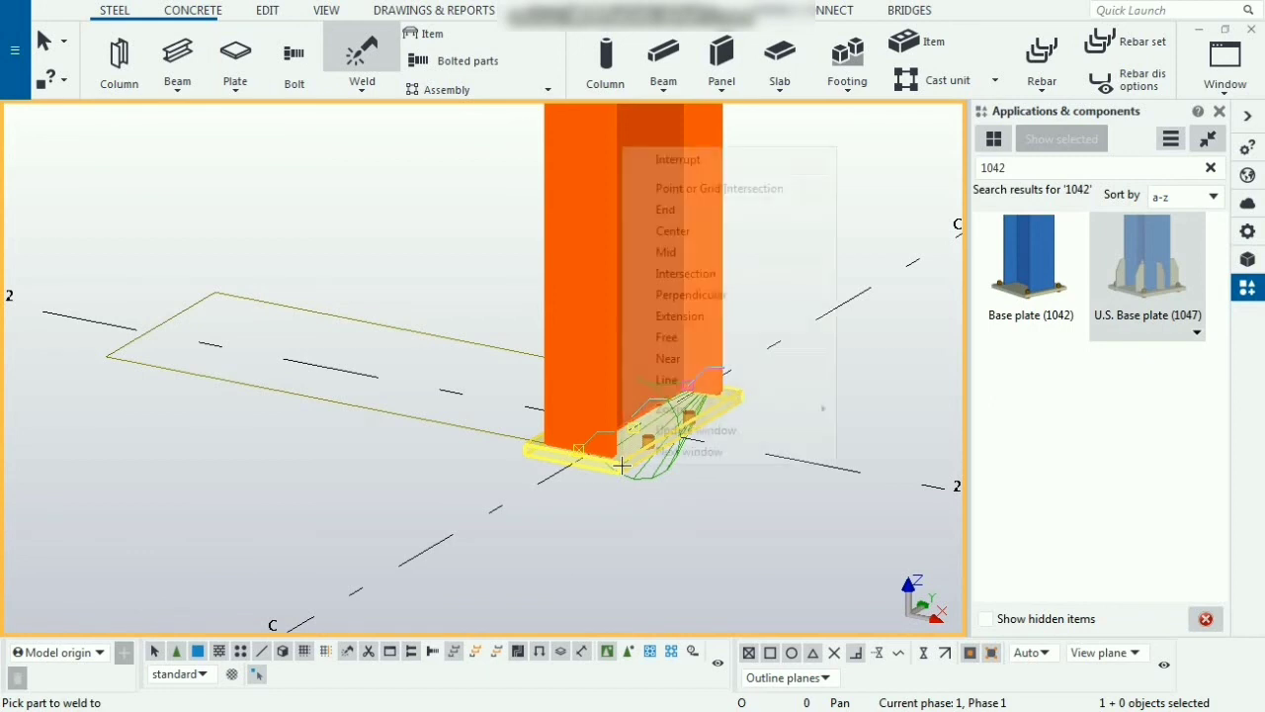
left_click(679, 161)
right_click(684, 168)
left_click(736, 280)
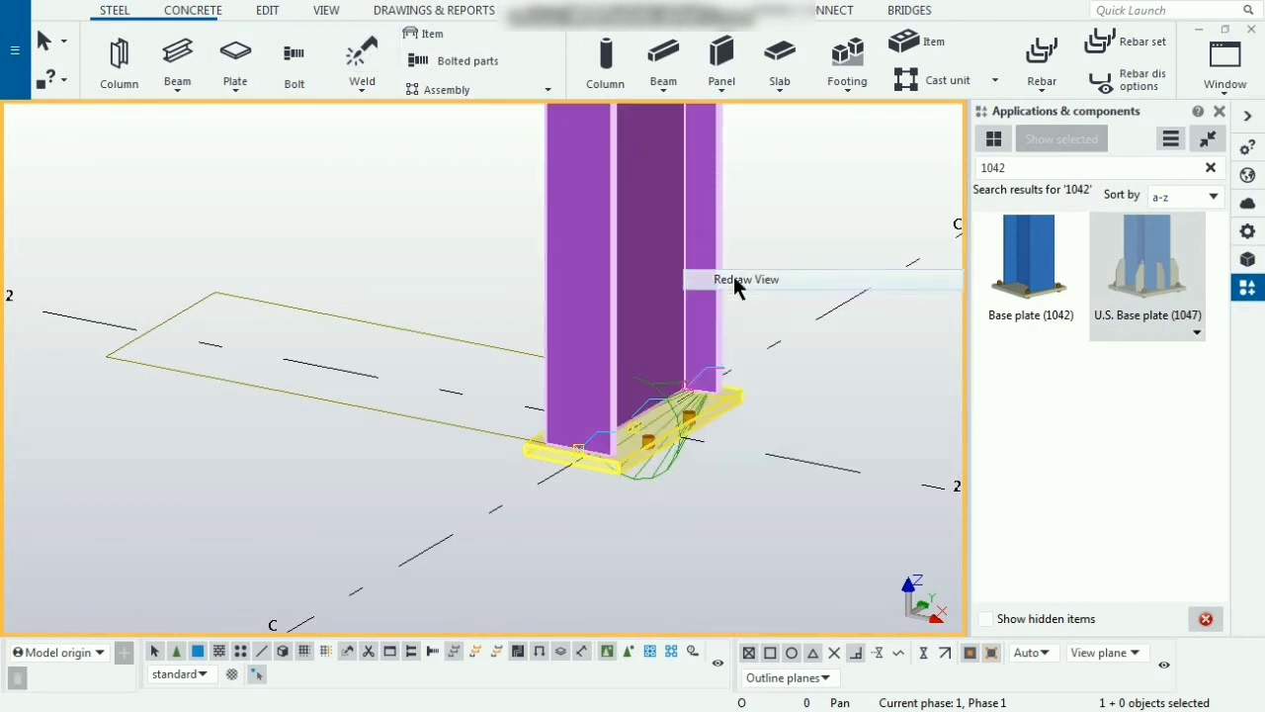
Inspect the welded C-2 column, refreshing its display with another interrupt and view redraw, and look over the whole frame.
scroll(711, 394, "up", 2)
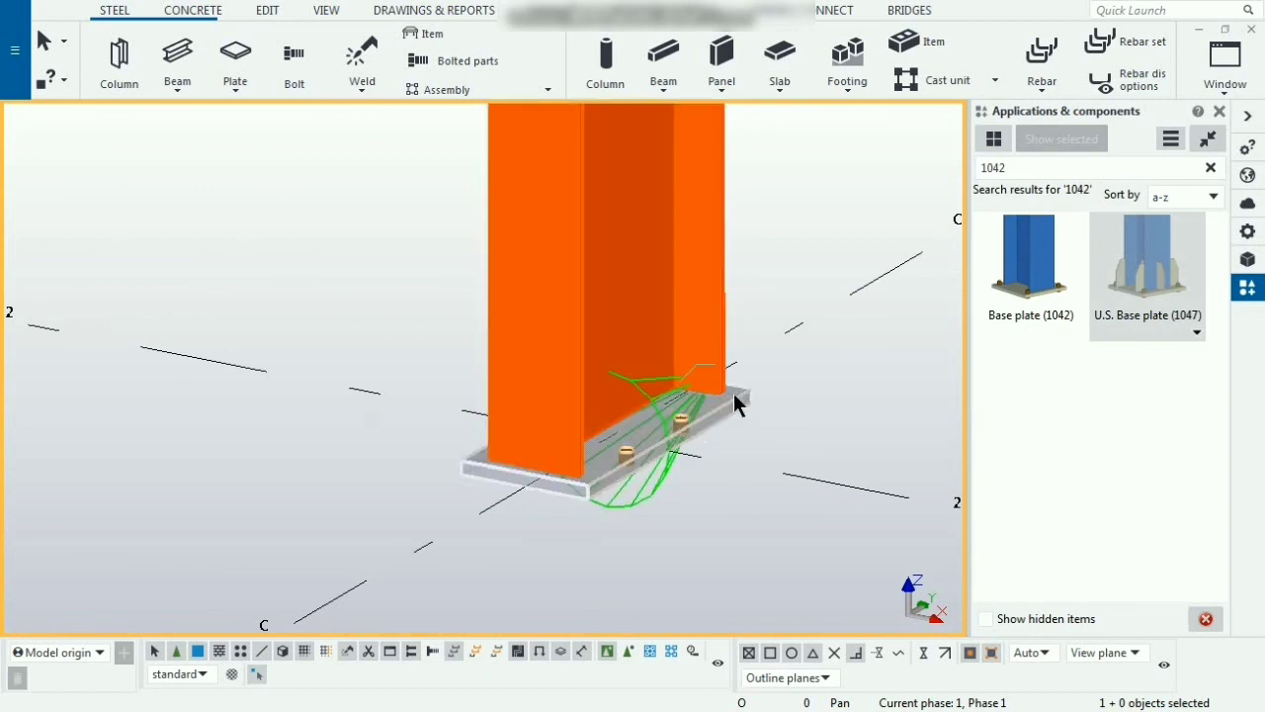
scroll(736, 405, "down", 6)
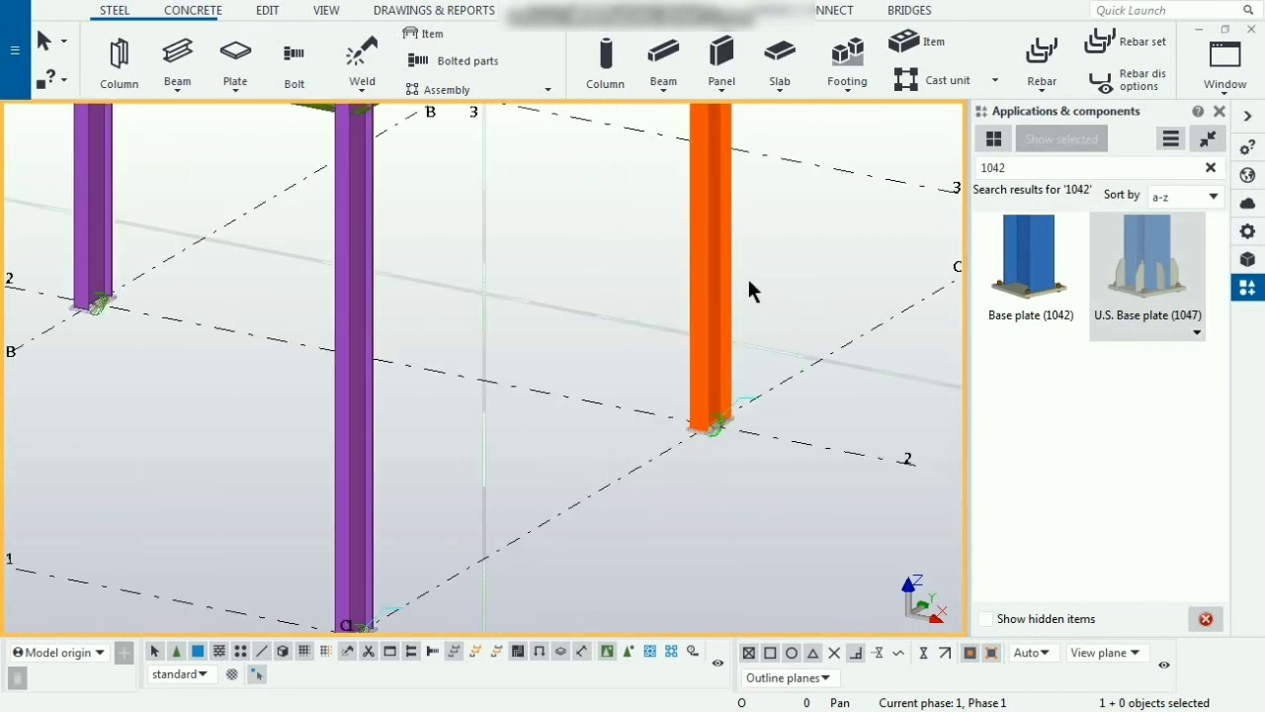
right_click(768, 329)
left_click(815, 340)
scroll(800, 420, "up", 2)
right_click(779, 276)
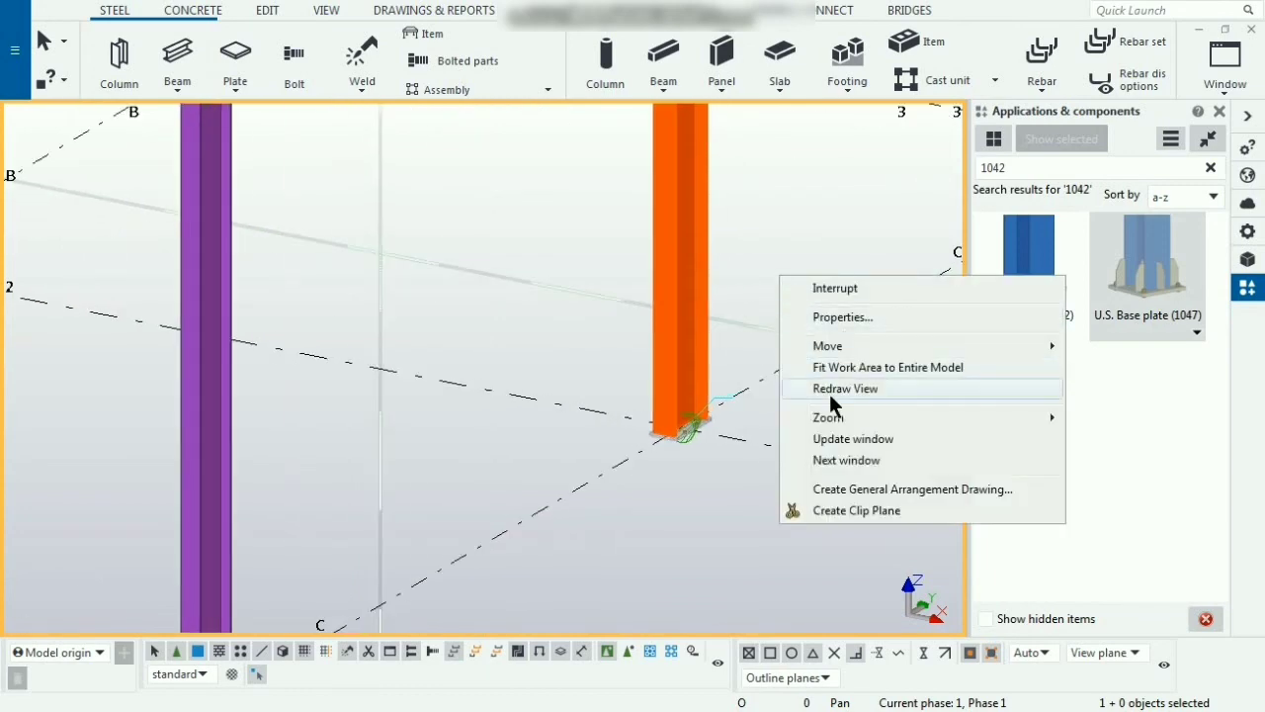
left_click(829, 391)
scroll(611, 491, "down", 5)
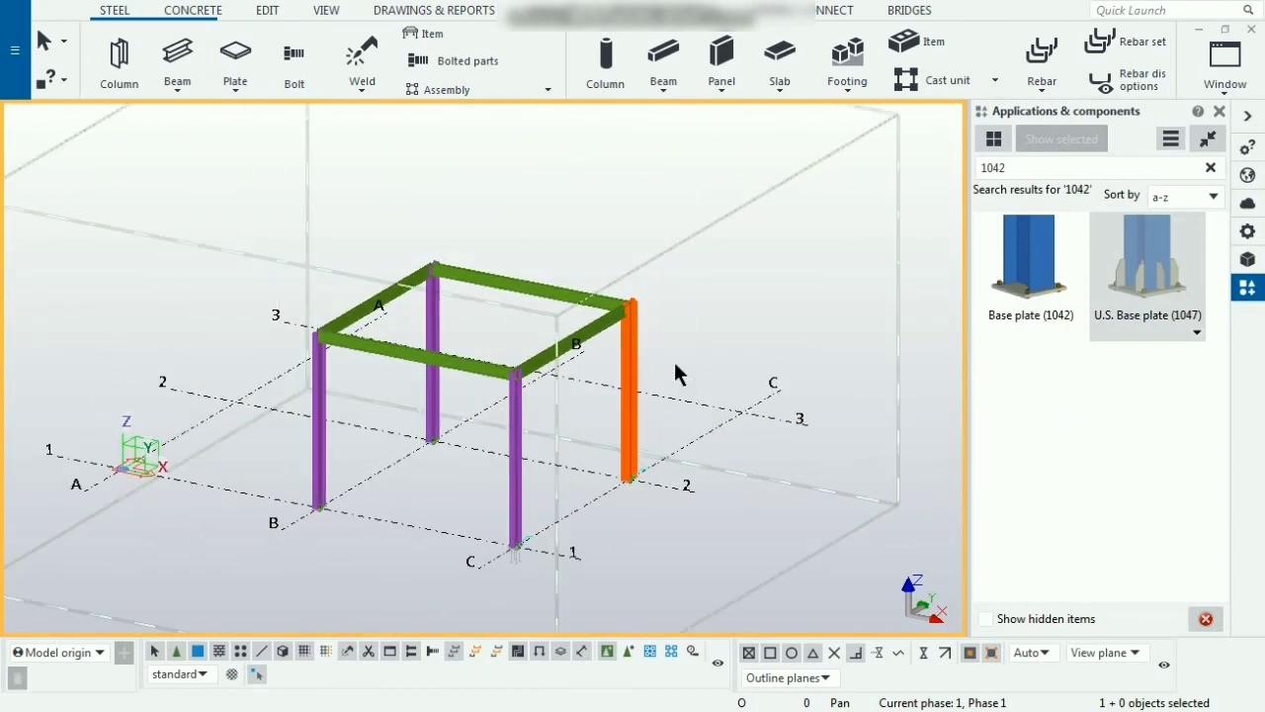
Undo the last change to the base plate connection at column C-2 and check the column foot.
left_click(686, 286)
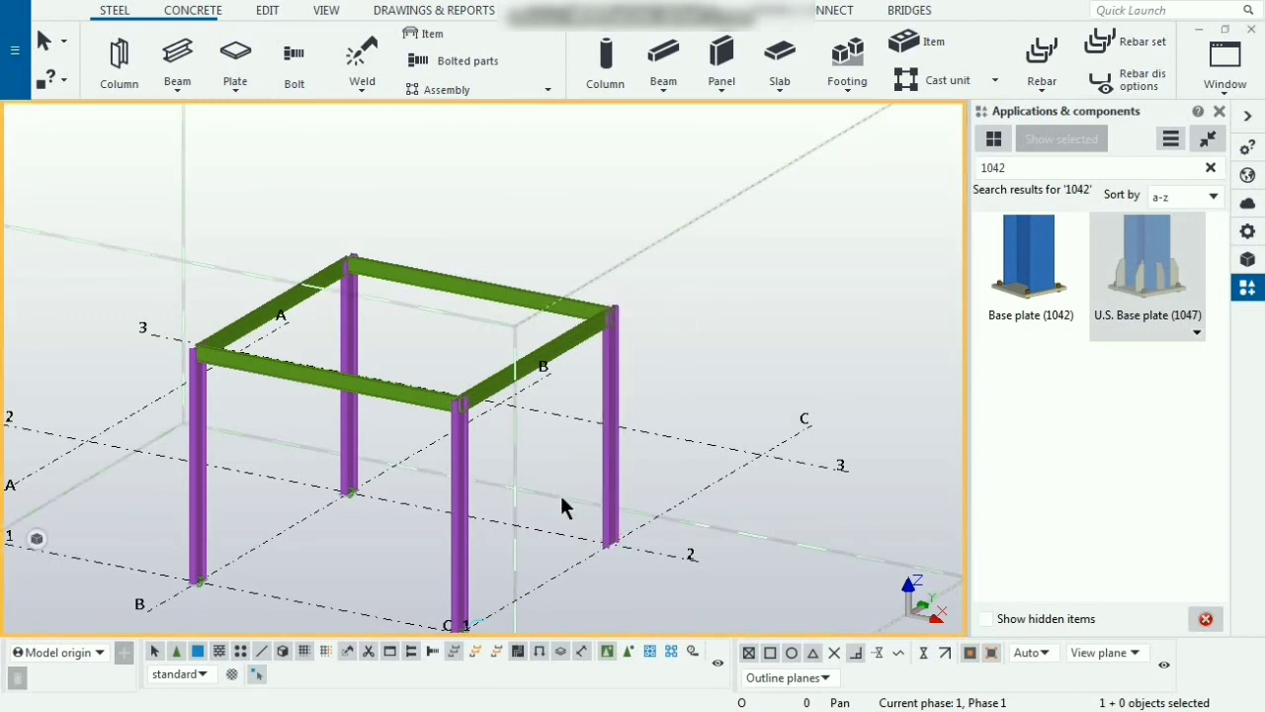
key("ctrl+z")
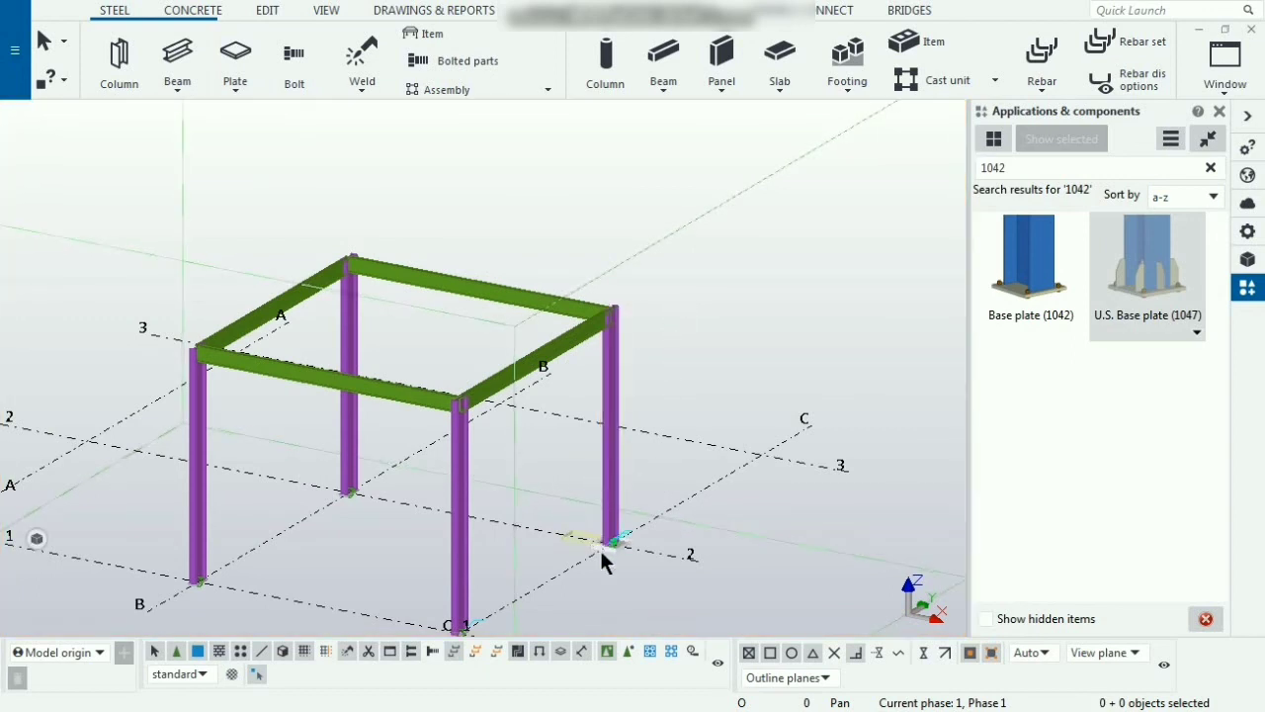
scroll(601, 548, "up", 5)
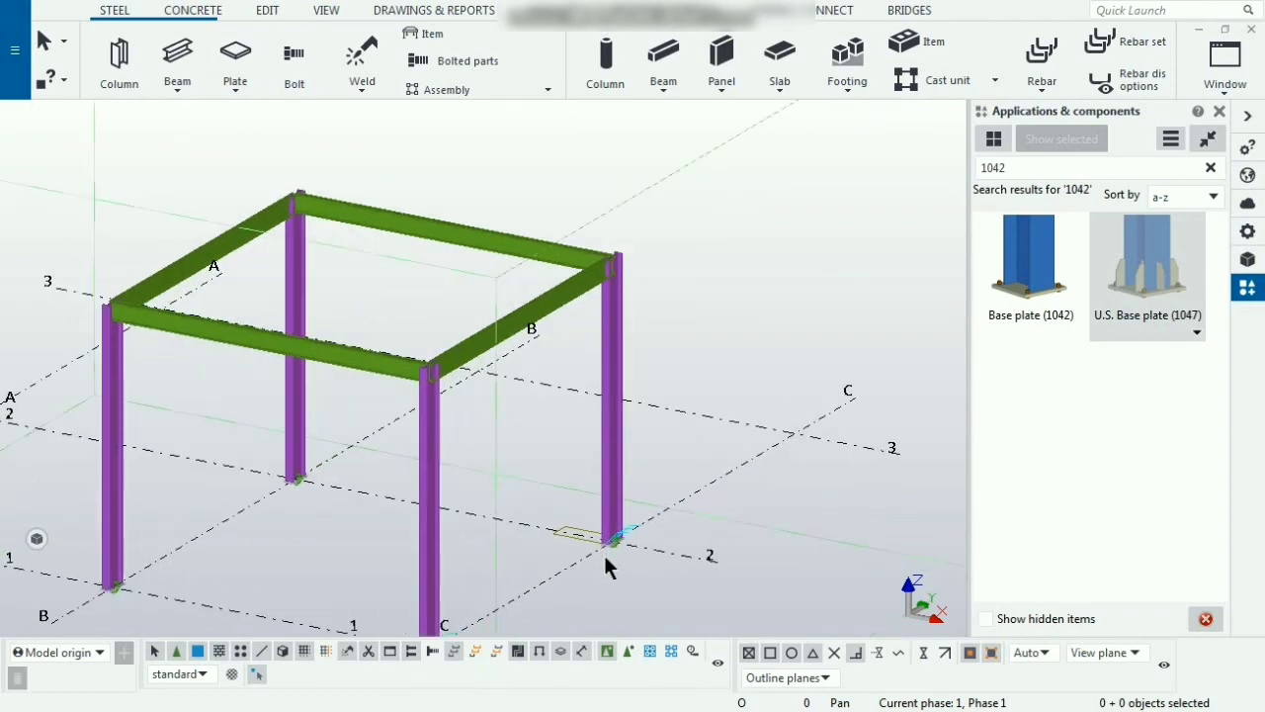
middle_click_drag(603, 551, 622, 452)
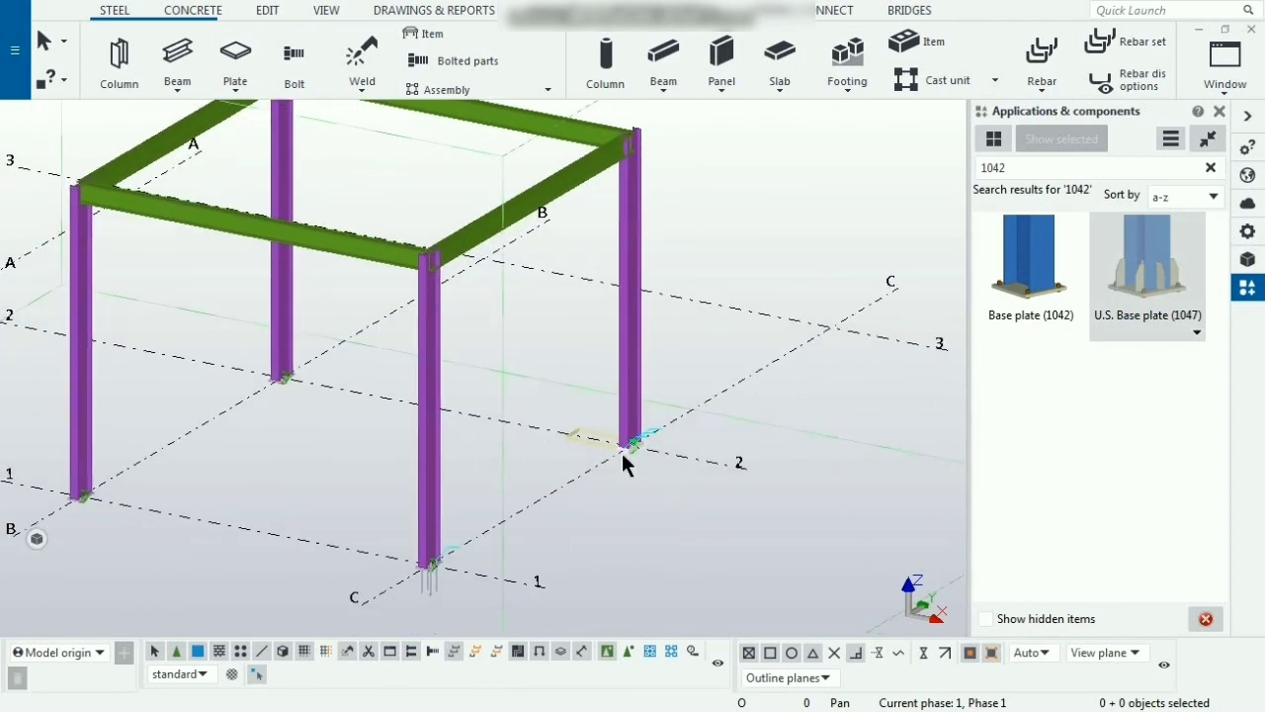